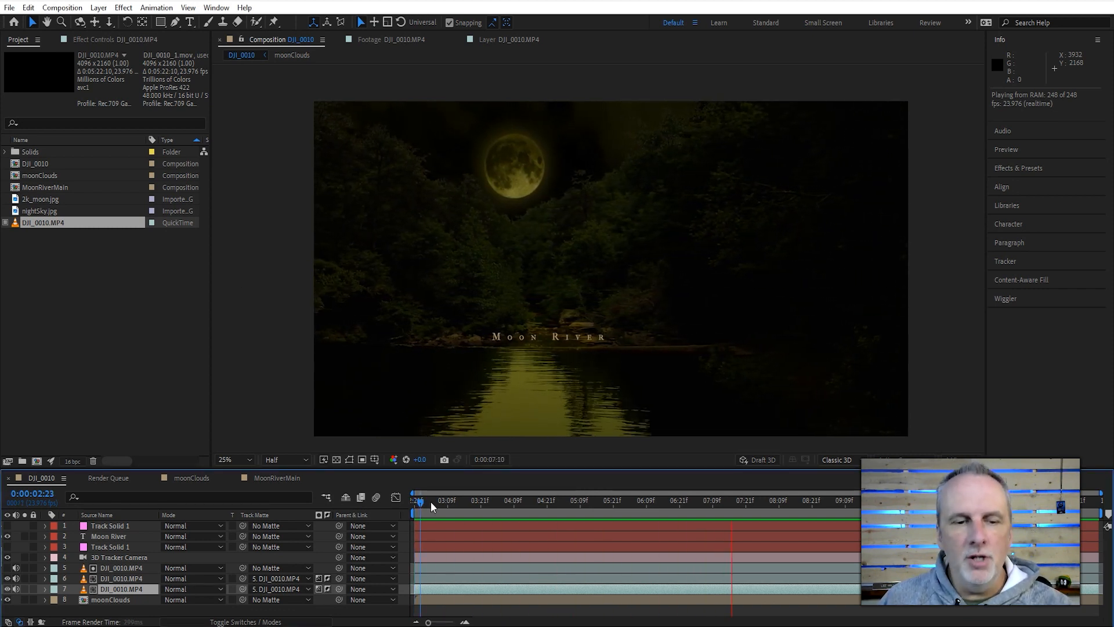
Play the raw footage in the MoonRiverMain composition and compare it with the finished DJI_0010 composition
left_click(266, 479)
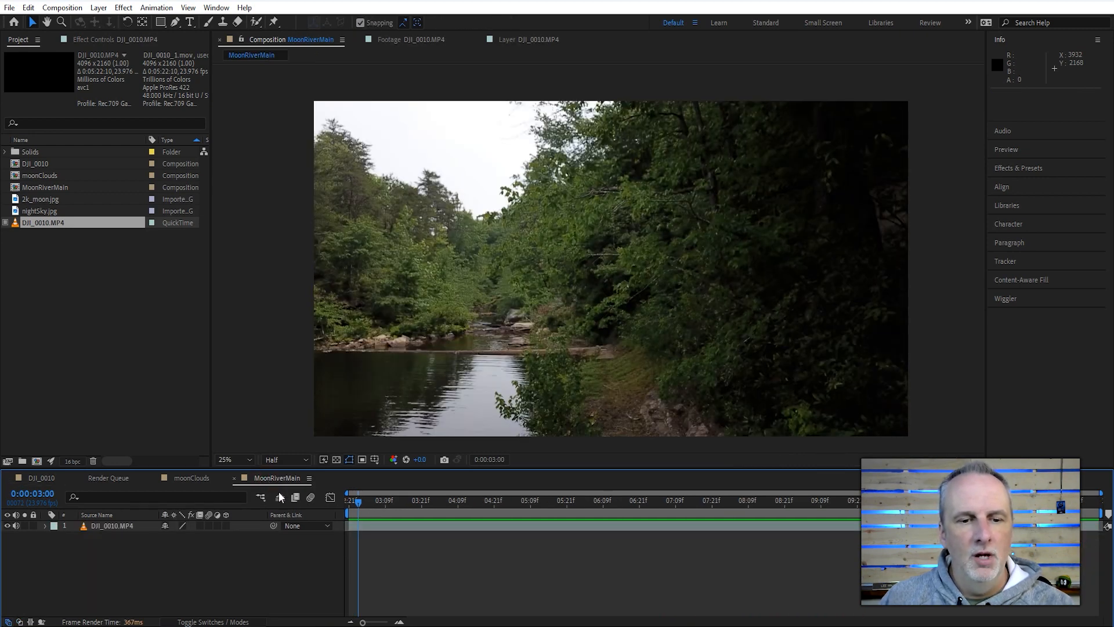
key("space")
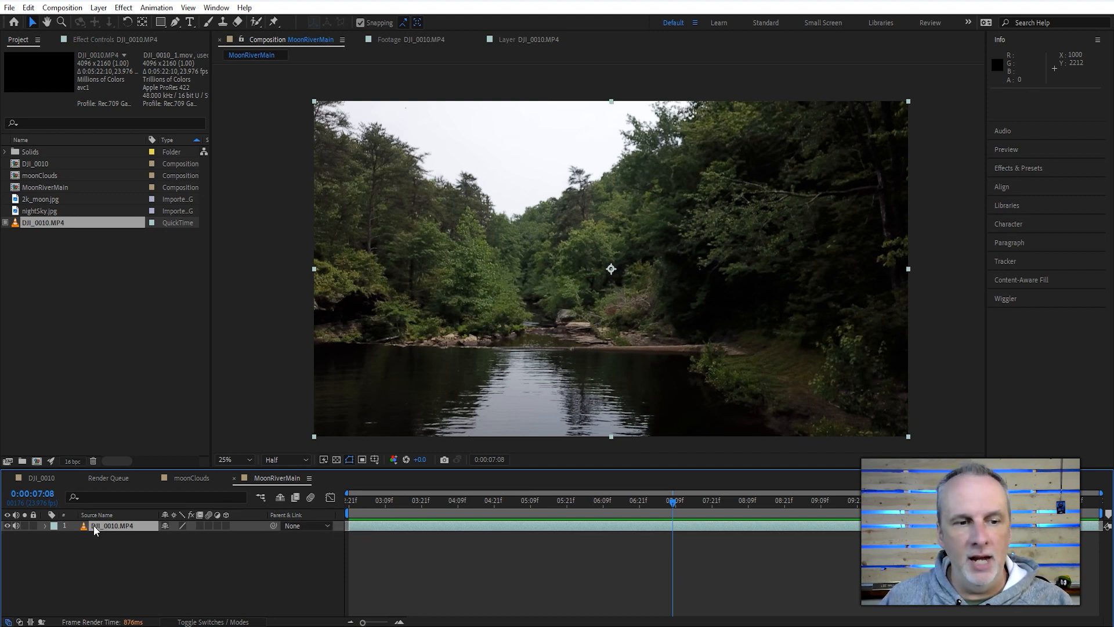
left_click(46, 481)
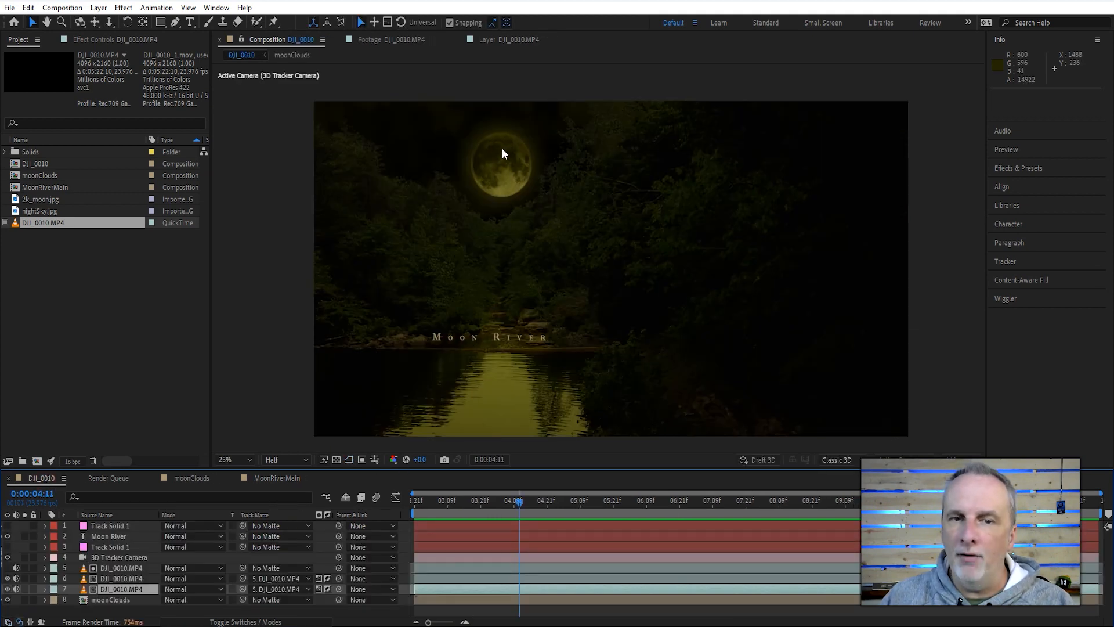
left_click(286, 479)
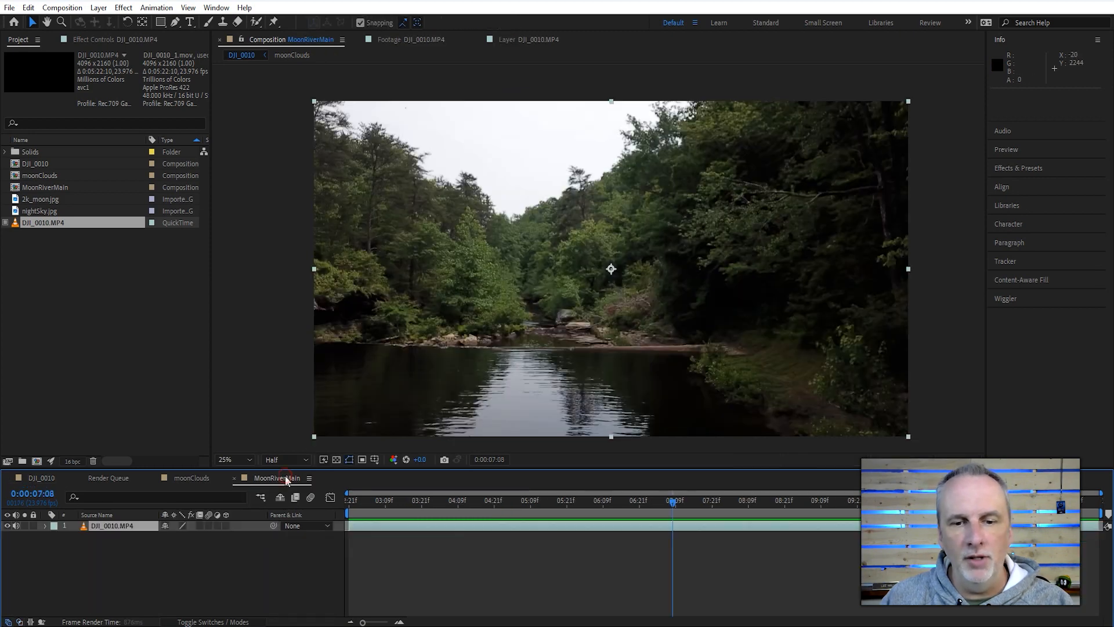
Run the 3D camera tracker on the DJI_0010.MP4 layer in MoonRiverMain
left_click(123, 527)
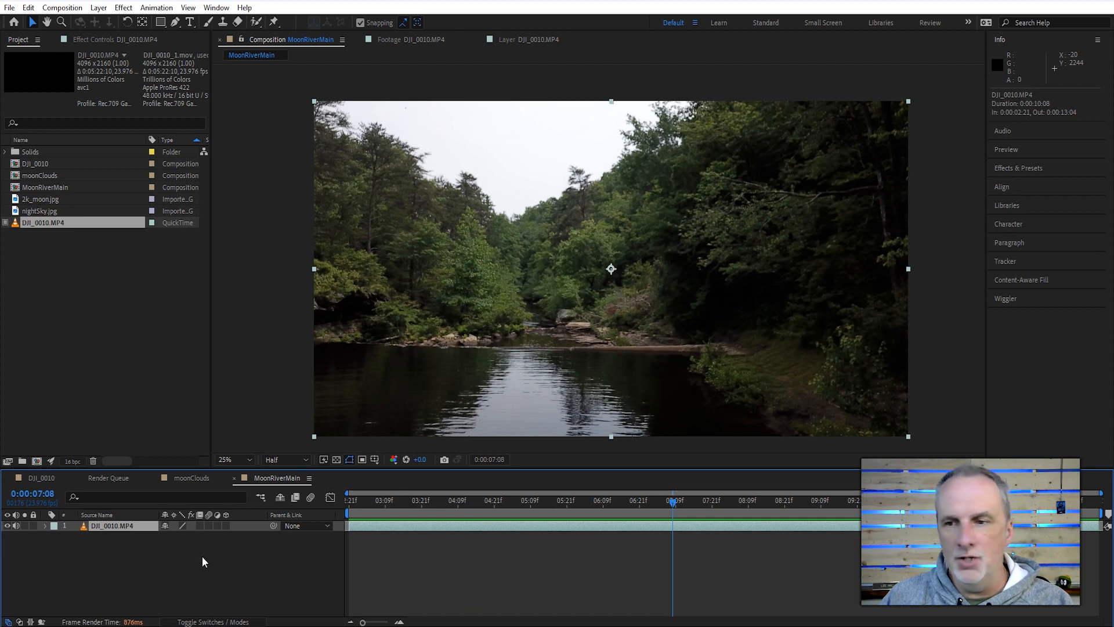
left_click(1015, 261)
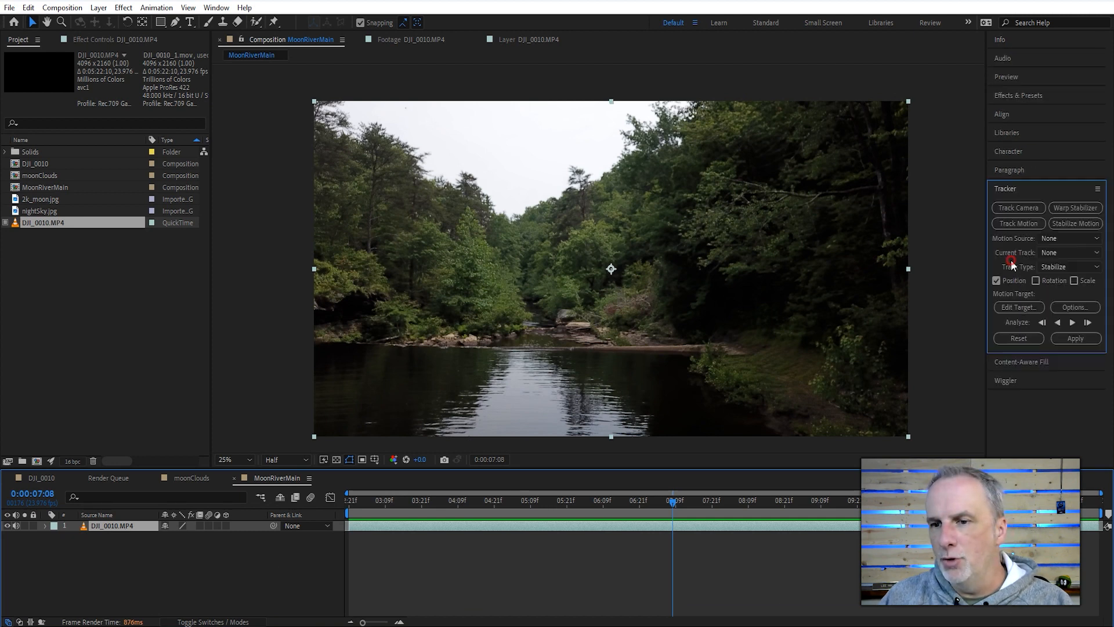
left_click(1015, 208)
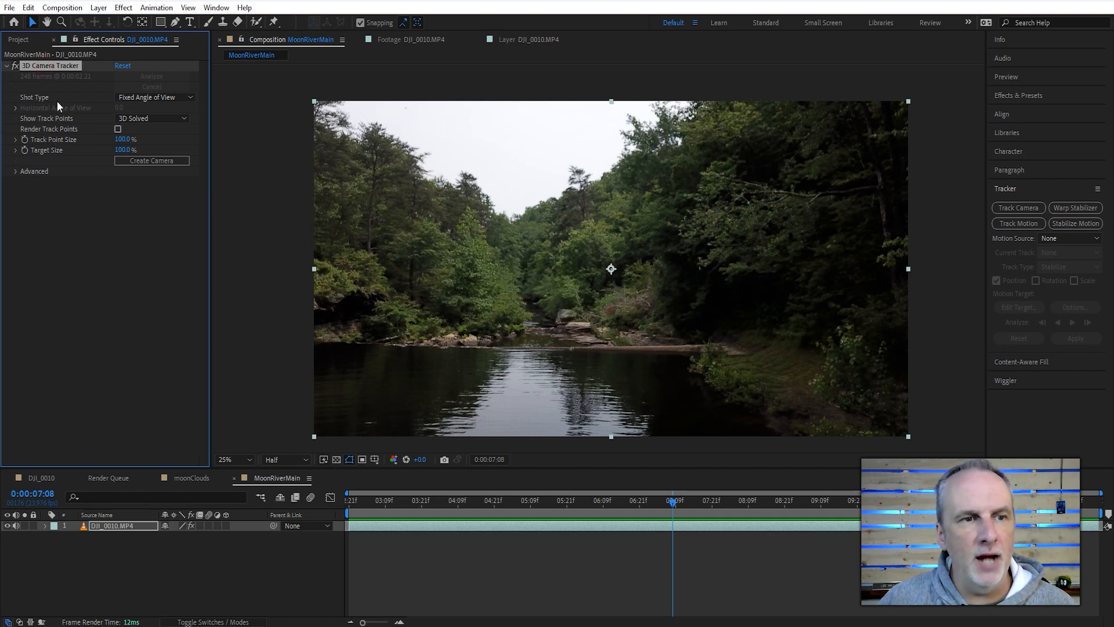
Set the tracker's track point size to 1552% and inspect the points up to 0:00:07:21
left_click_drag(122, 139, 404, 167)
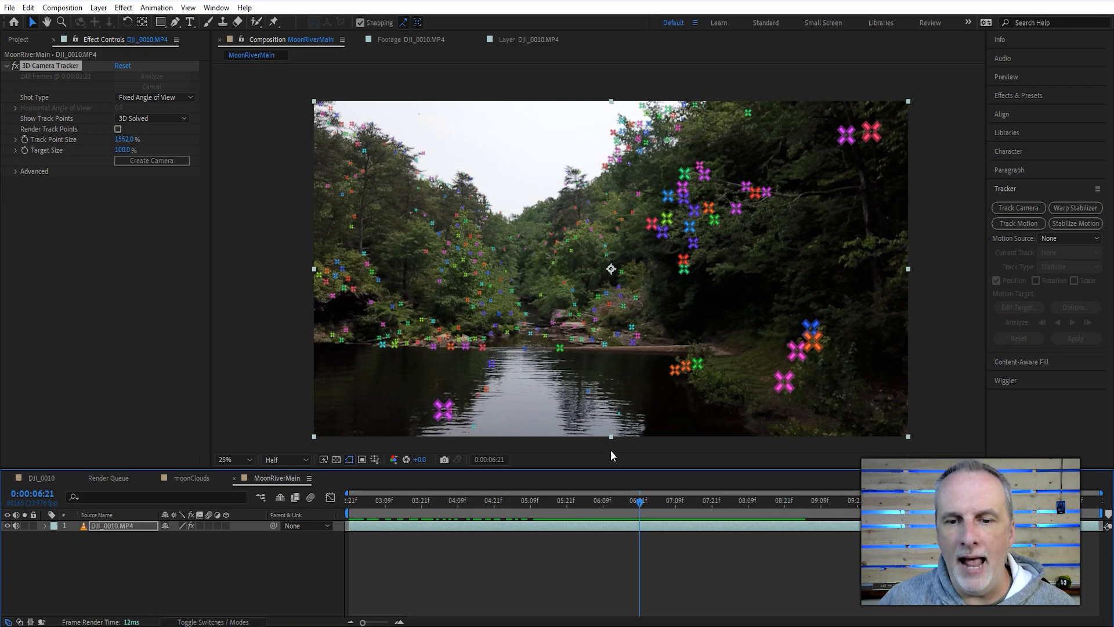
left_click_drag(638, 506, 712, 504)
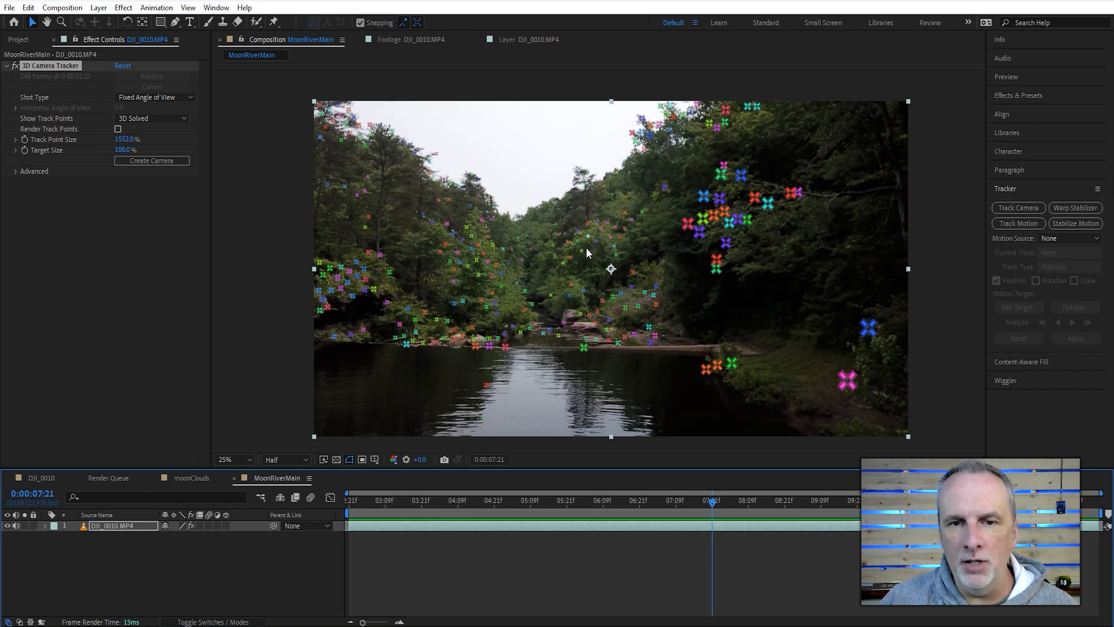
left_click(430, 559)
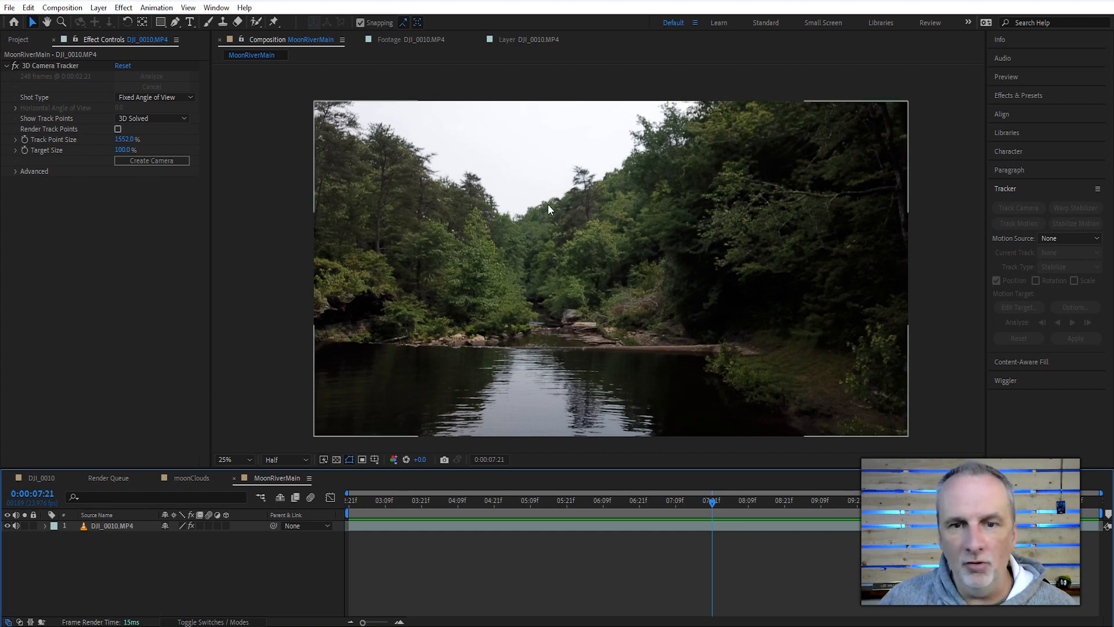
Review the finished DJI_0010 composition and apply Lumetri Color to the footage layer in MoonRiverMain at 0:00:04:04
left_click(32, 476)
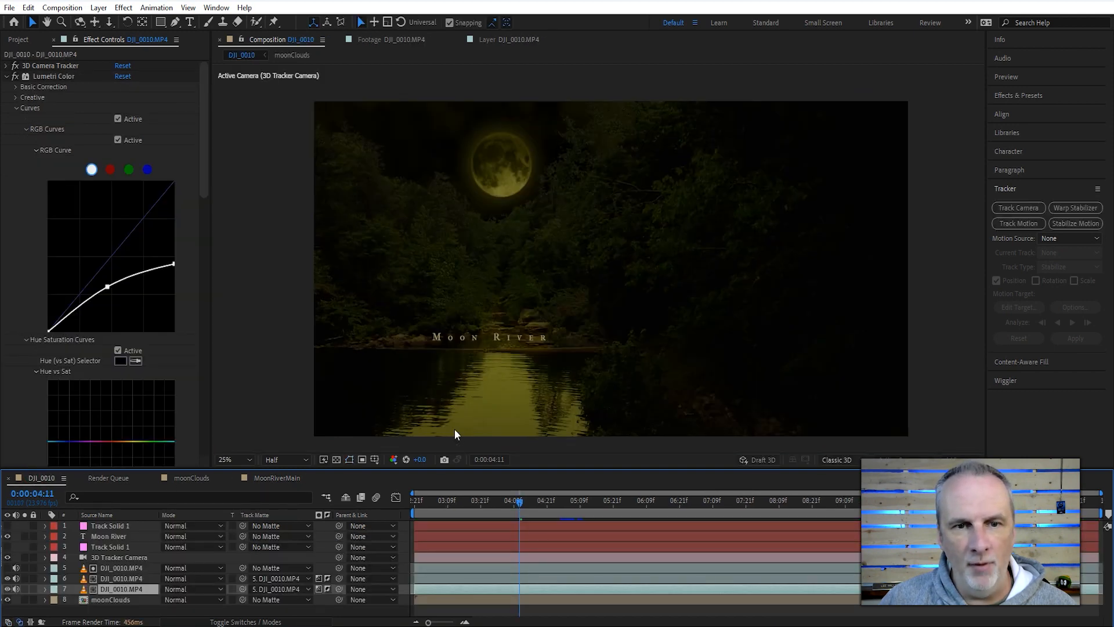
left_click(281, 478)
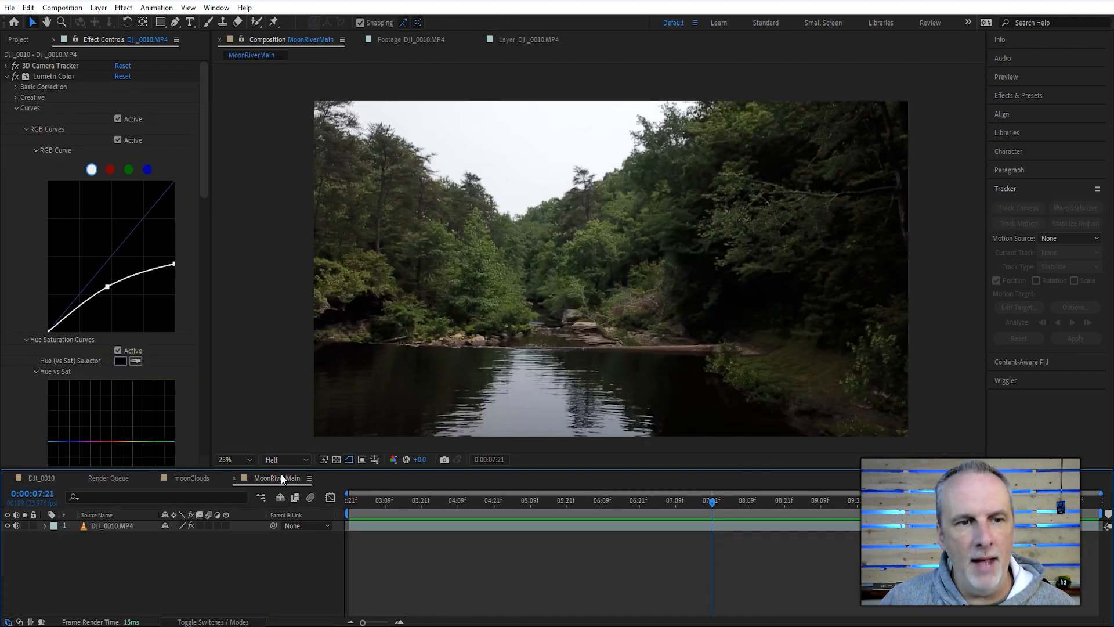
left_click(442, 500)
left_click(116, 526)
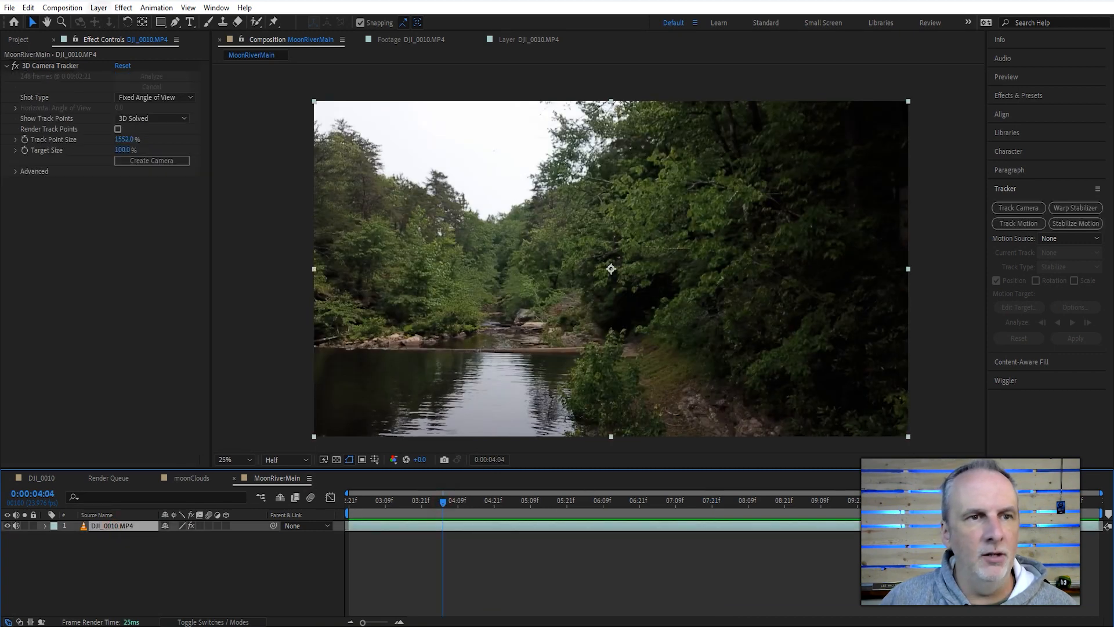
left_click(124, 8)
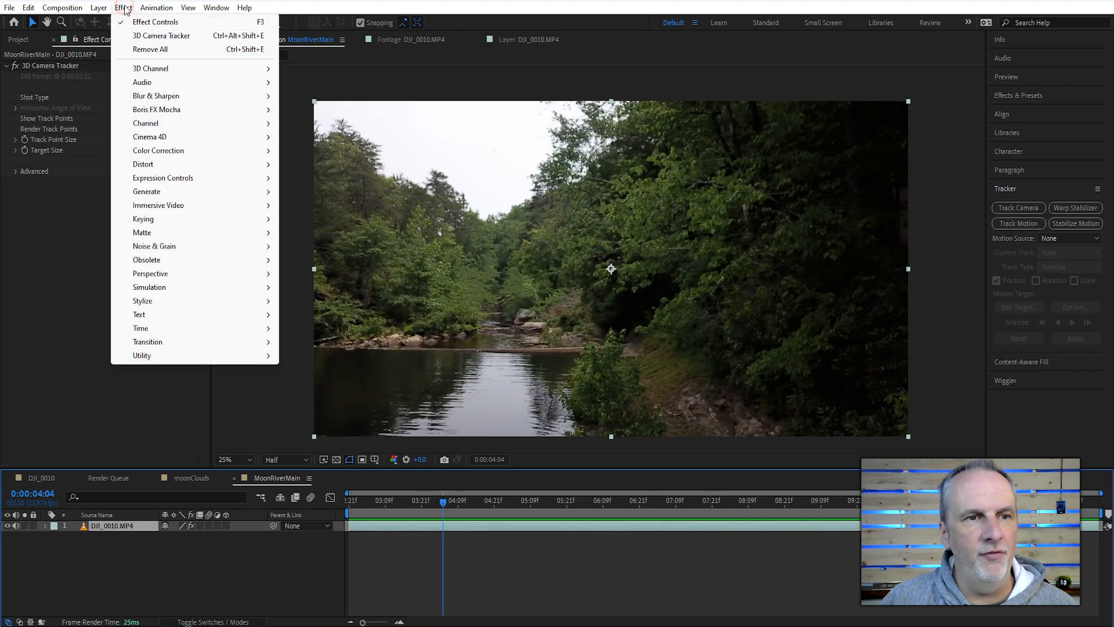
mouse_move(264, 156)
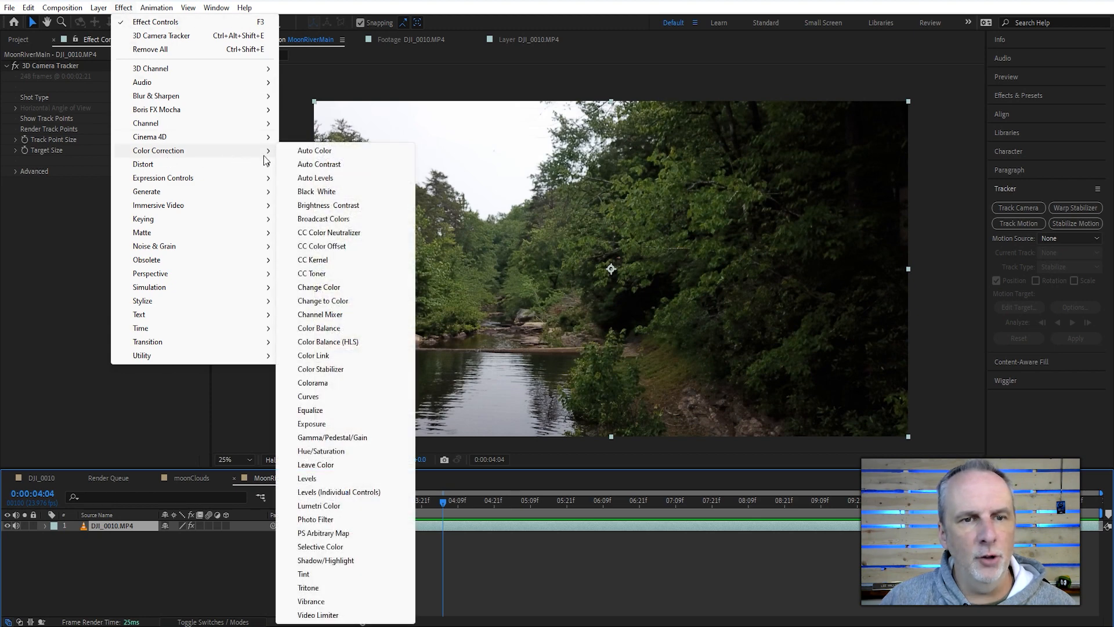
left_click(332, 505)
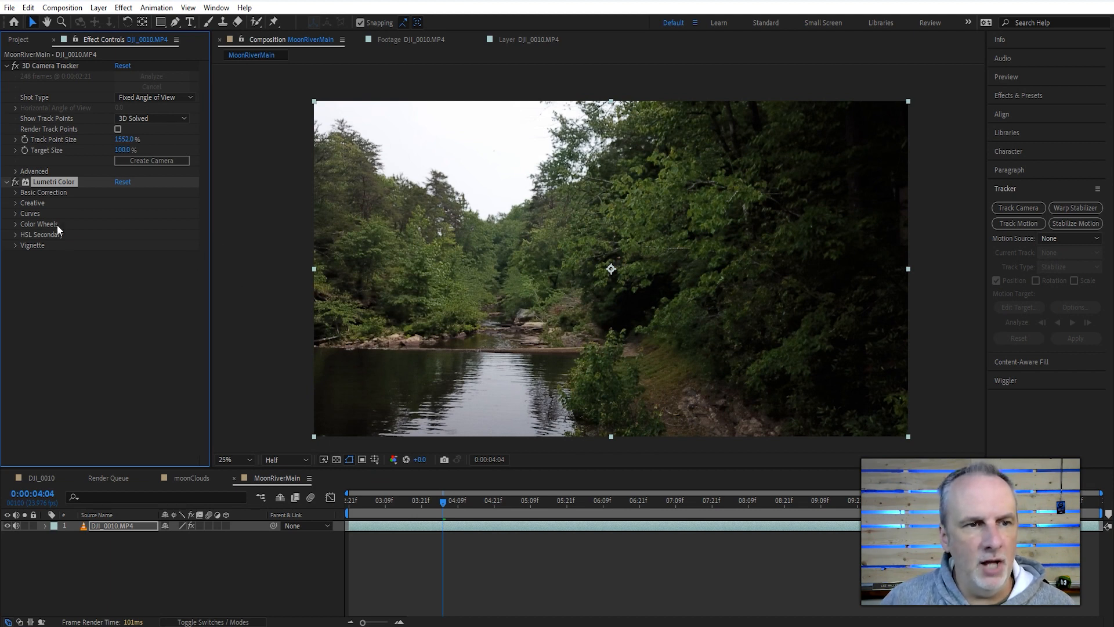
Darken the footage in Lumetri's Basic Correction with an exposure of -7 and a contrast of 10
left_click(15, 192)
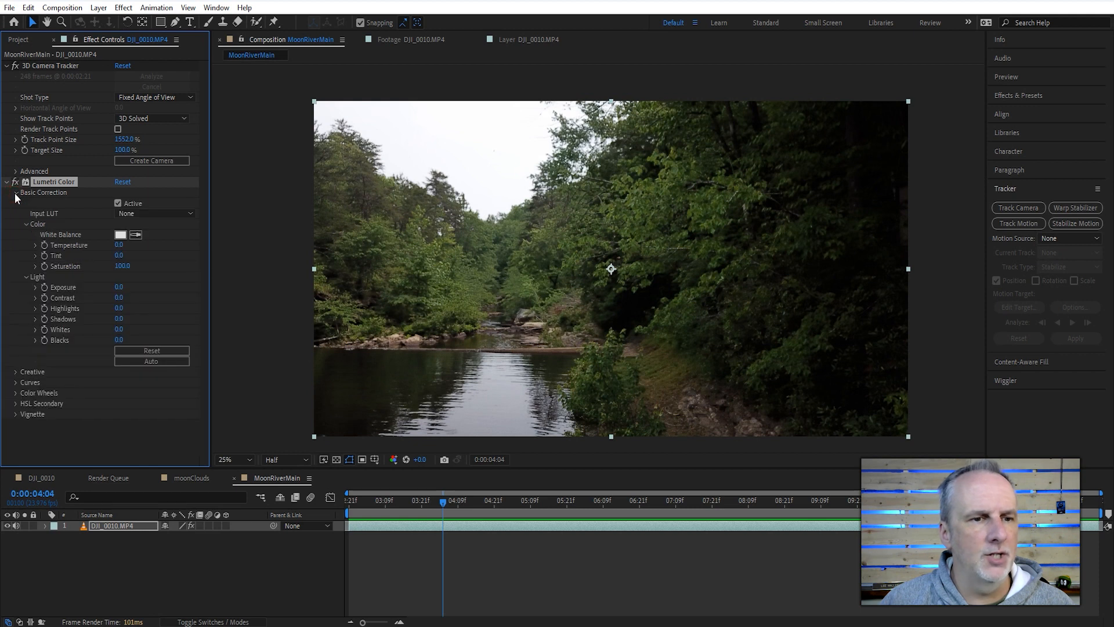
left_click(124, 288)
type("-7")
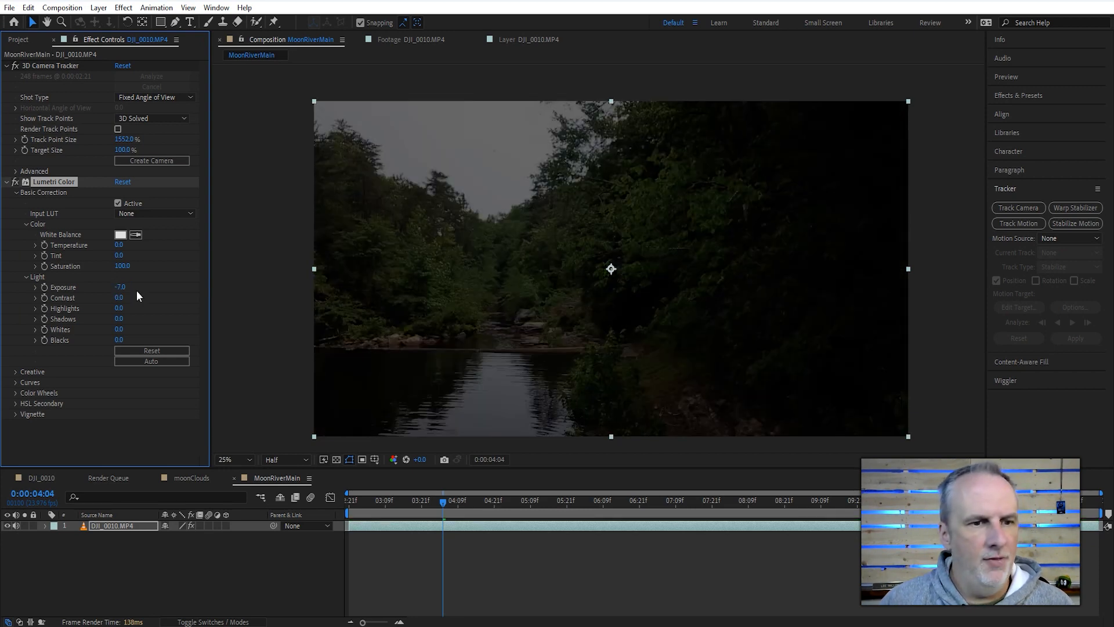
left_click(119, 297)
type("20")
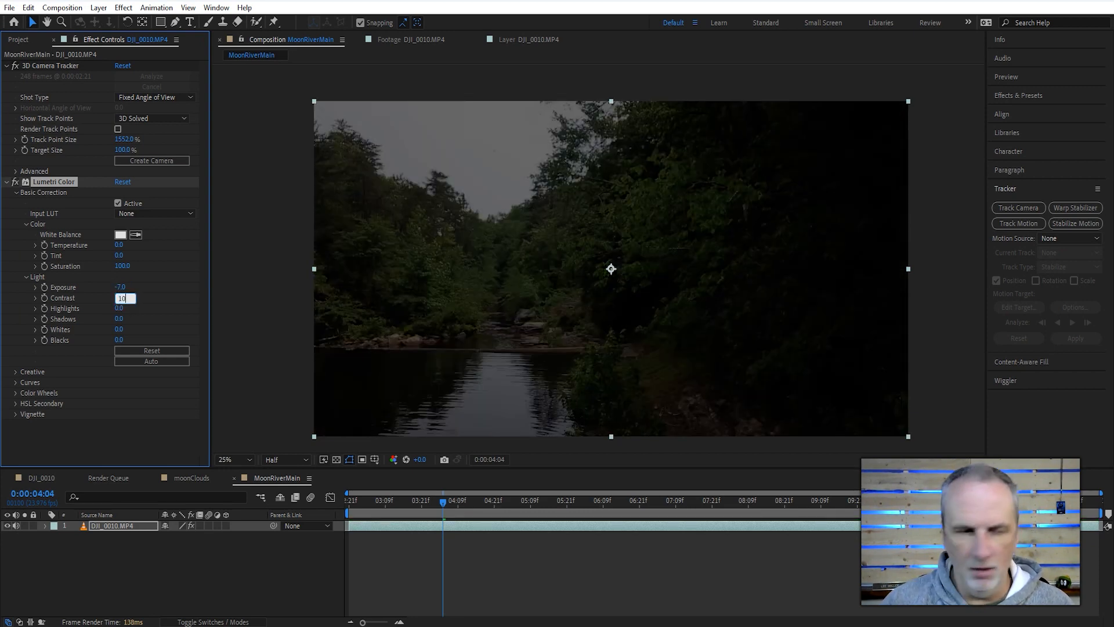
key("Return")
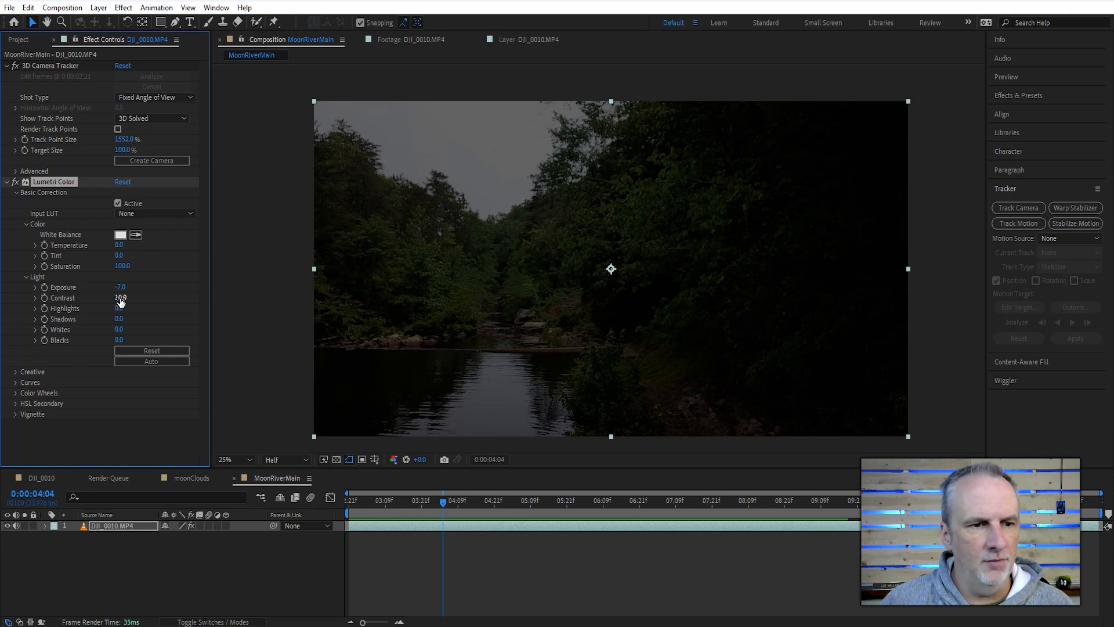
Shift both the shadow tint and highlight tint of Lumetri's Creative split toning to a strong yellow
left_click(16, 372)
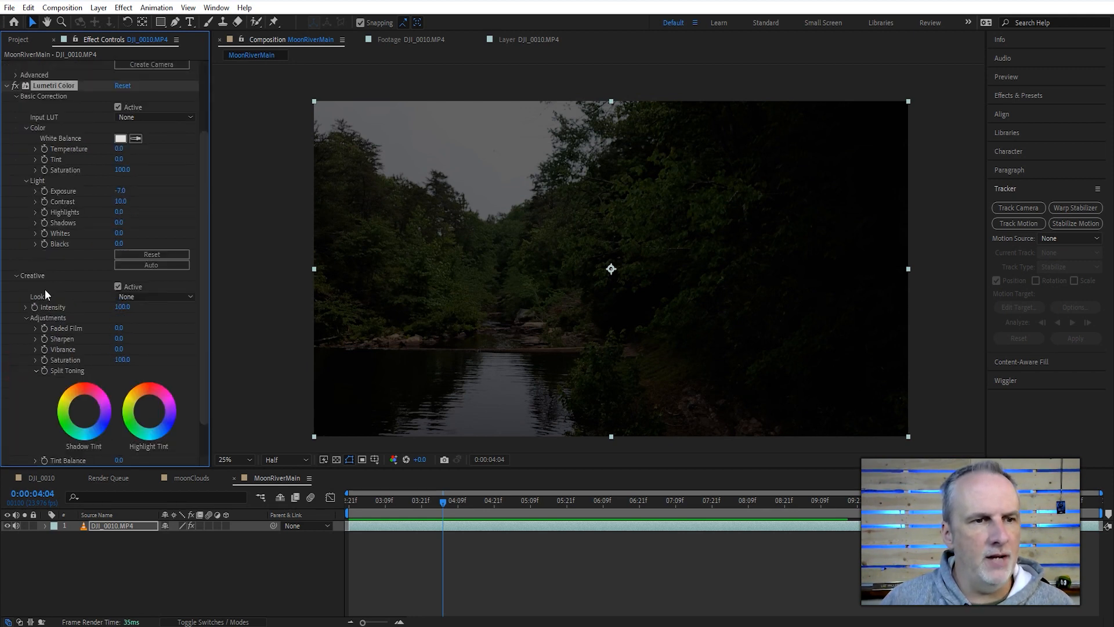
left_click(16, 96)
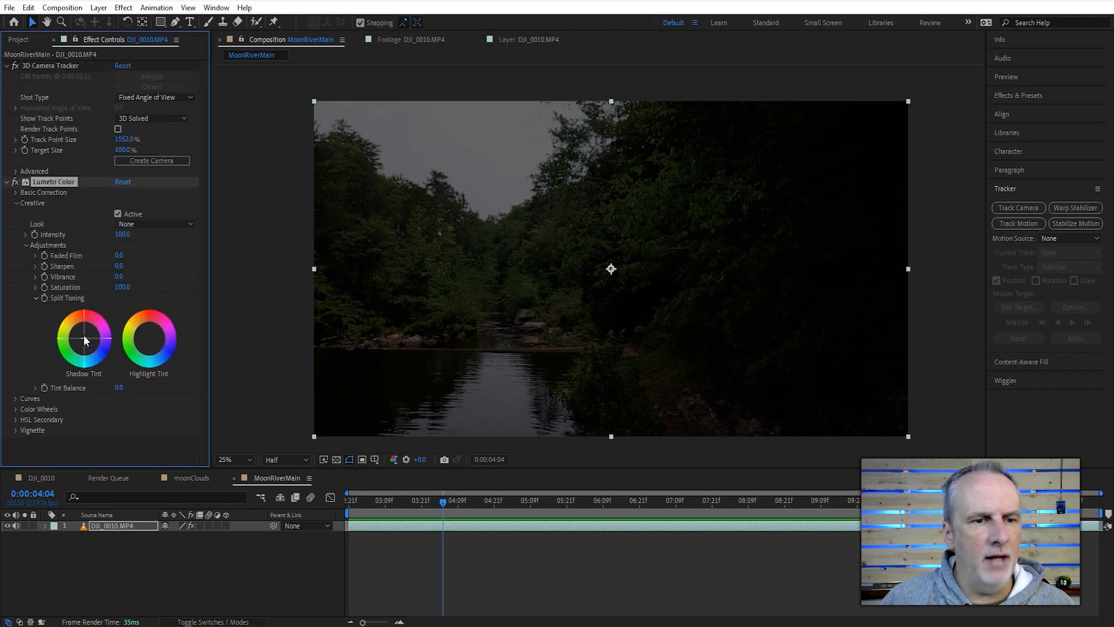
left_click_drag(84, 338, 64, 328)
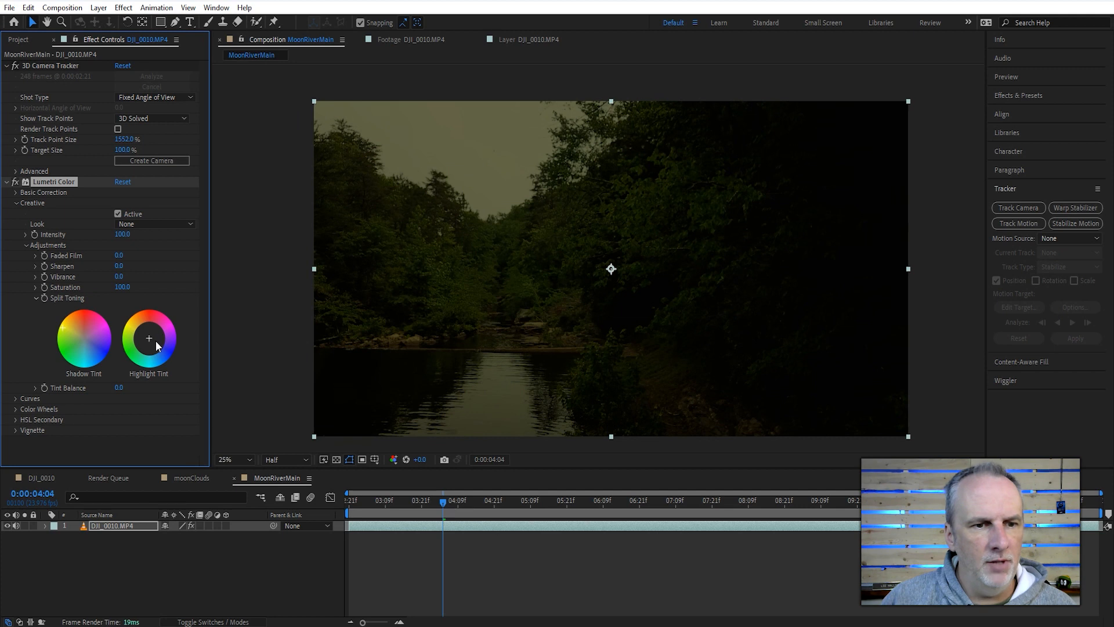
left_click_drag(149, 341, 126, 326)
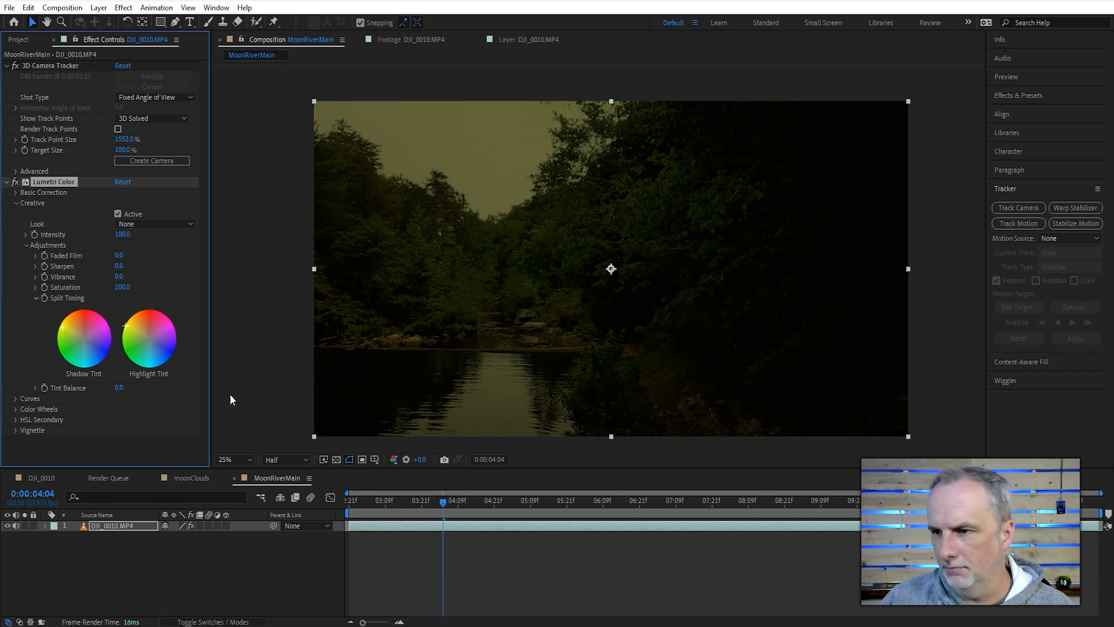
left_click(16, 204)
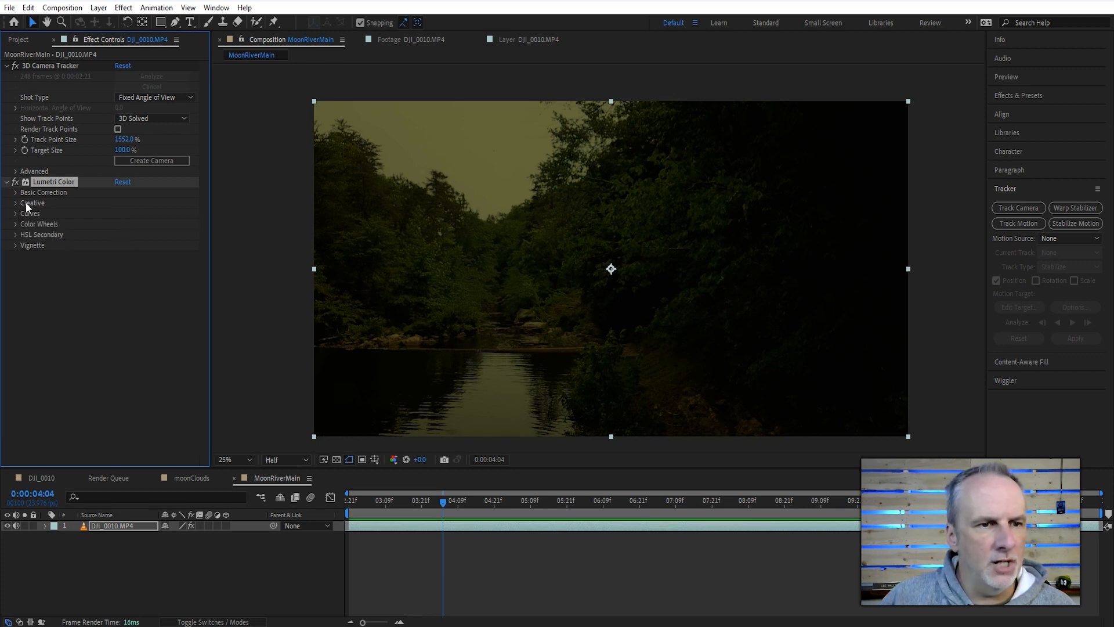
Lower the white end of Lumetri's RGB curve to just under half height and raise its midpoint slightly
left_click(16, 214)
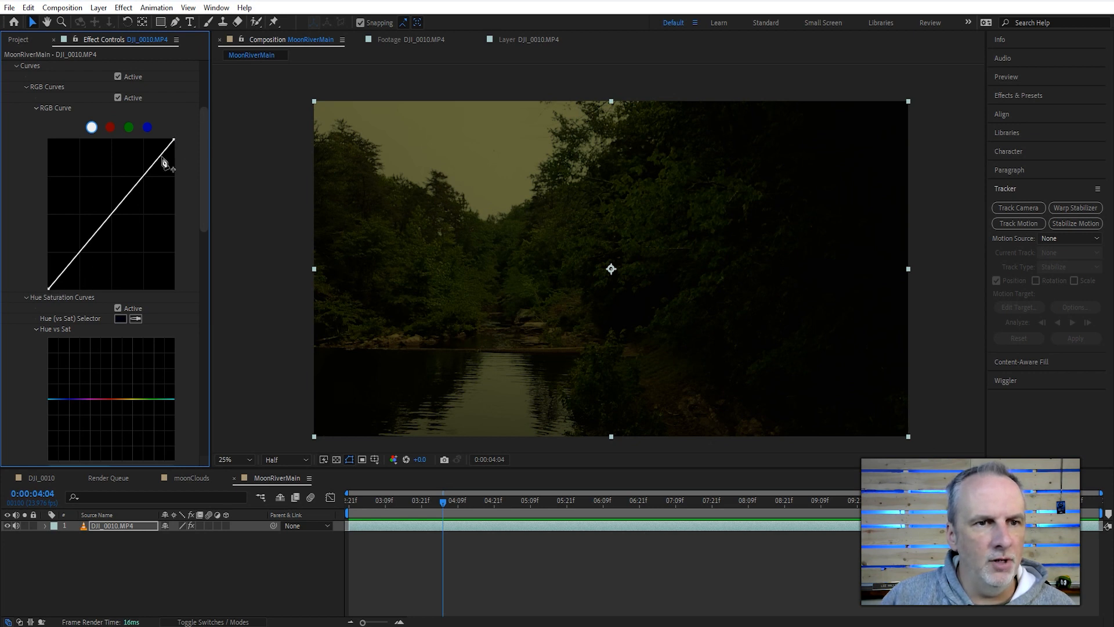
left_click_drag(174, 138, 178, 222)
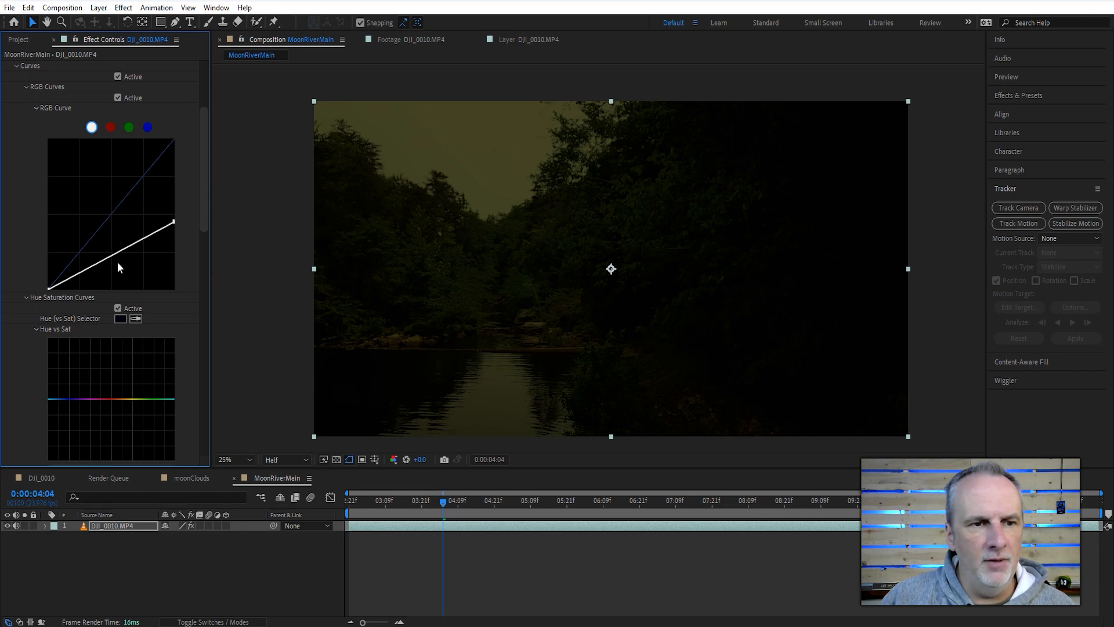
left_click_drag(115, 256, 111, 251)
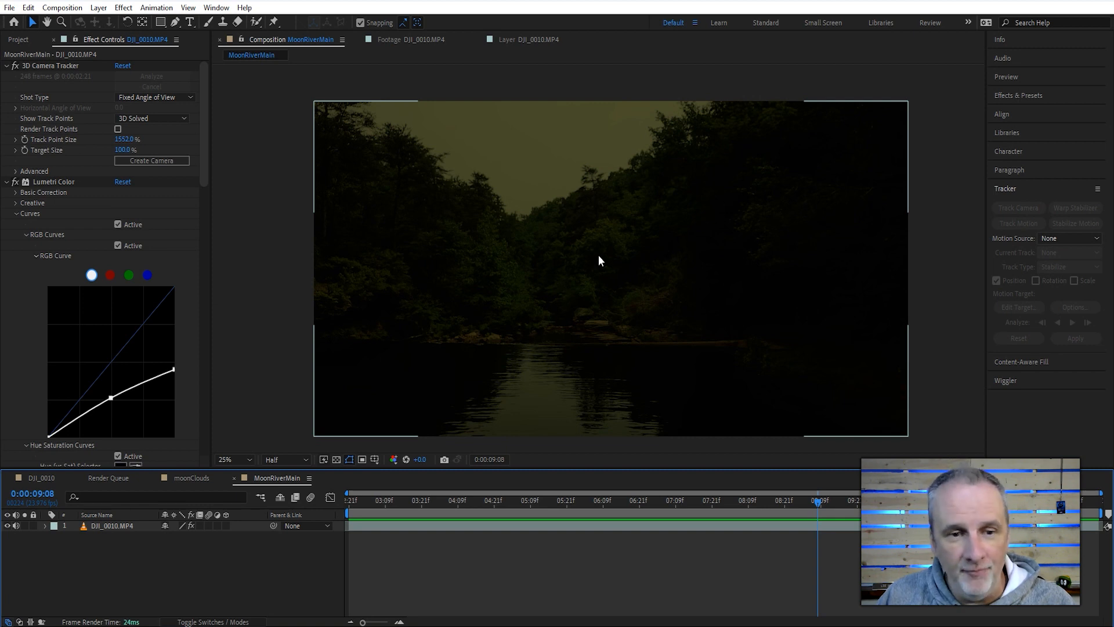
Rename the DJI_0010.MP4 layer in MoonRiverMain as "Original Footage"
left_click(114, 524)
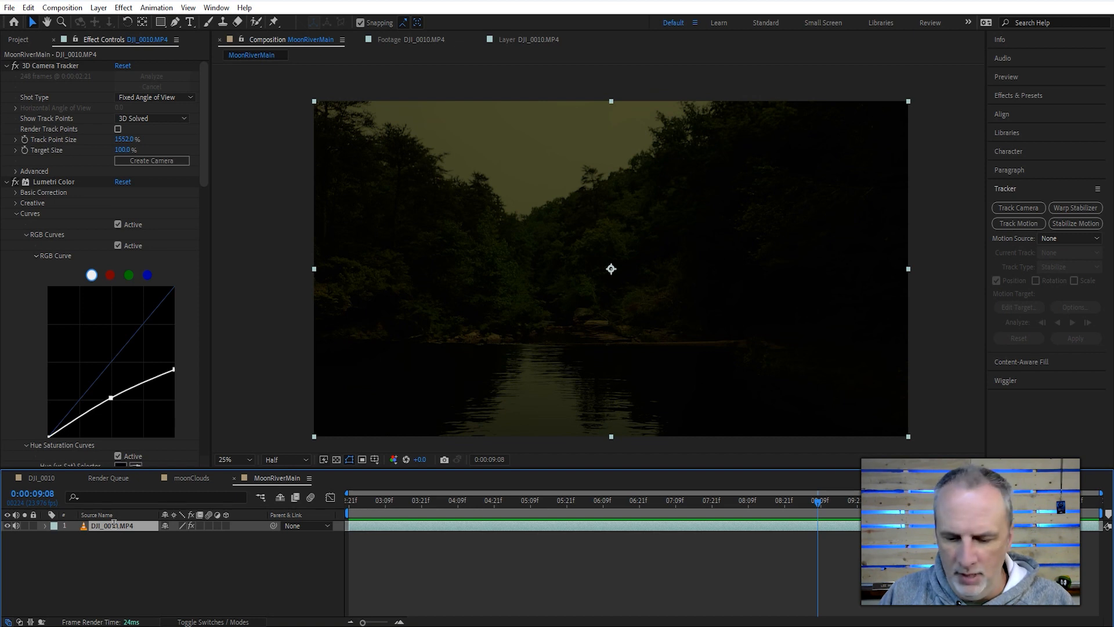
key("Return")
type("Original")
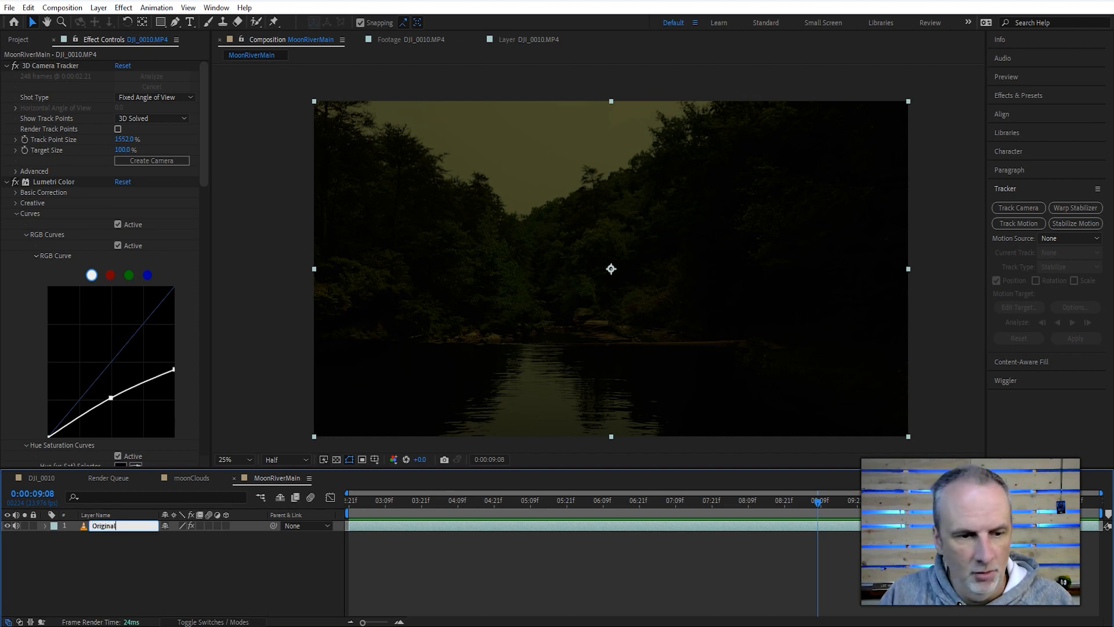
type(" Footage")
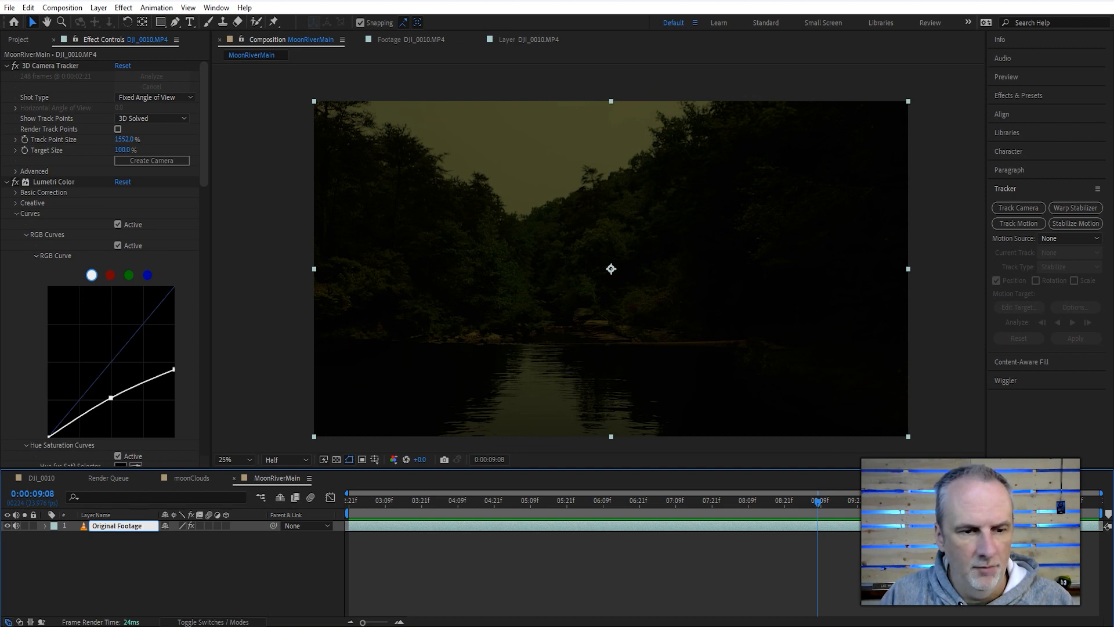
key("Return")
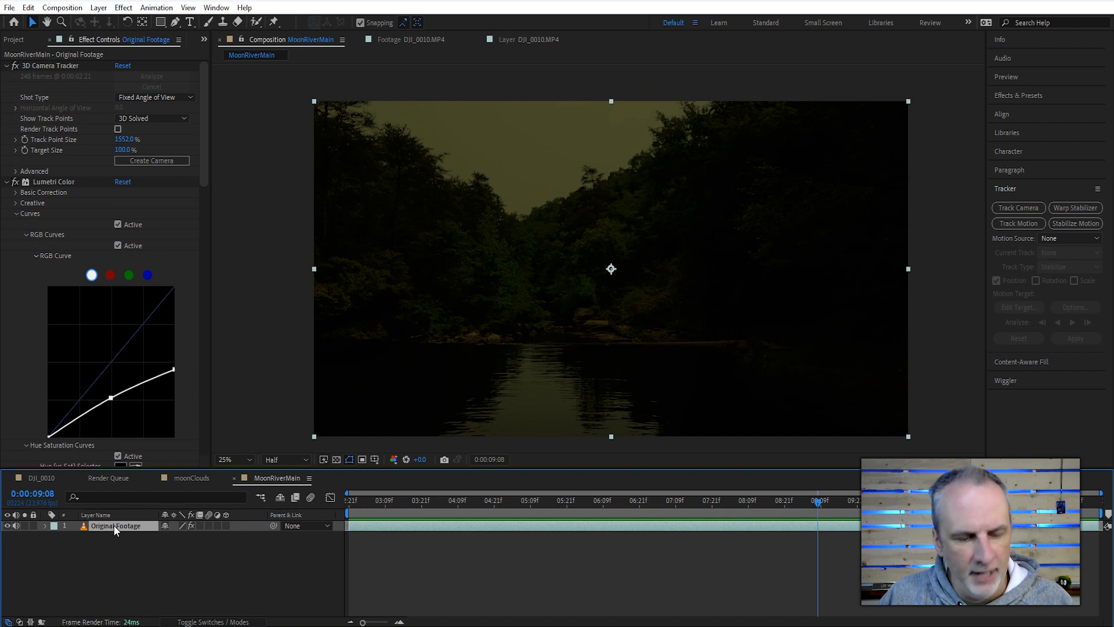
Duplicate the Original Footage layer in MoonRiverMain and rename the copy "Tack Matte"
key("ctrl+d")
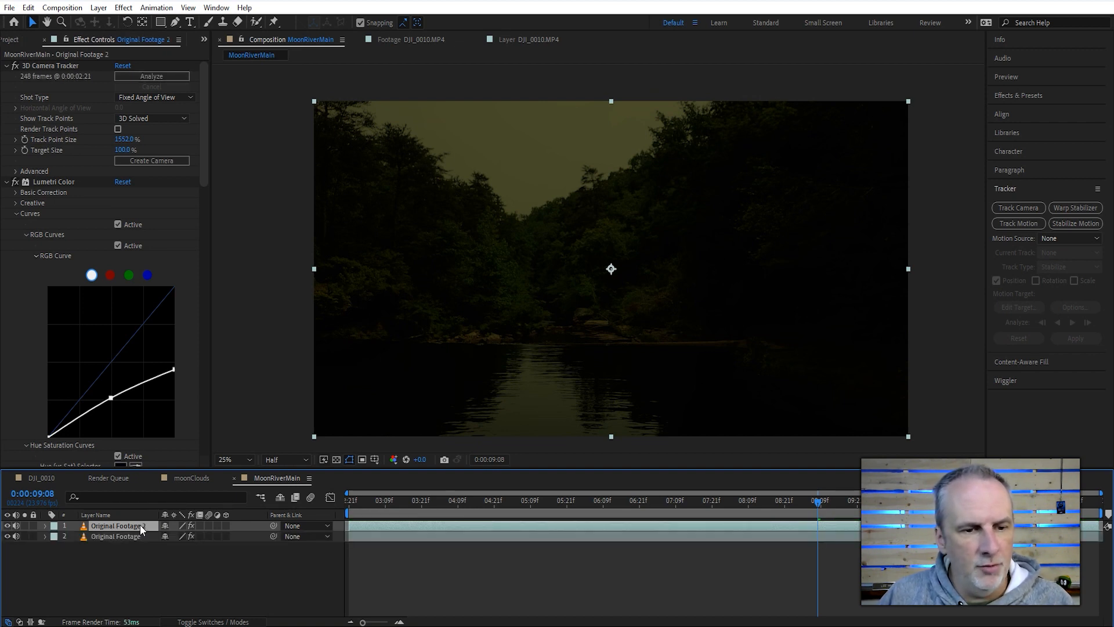
key("Return")
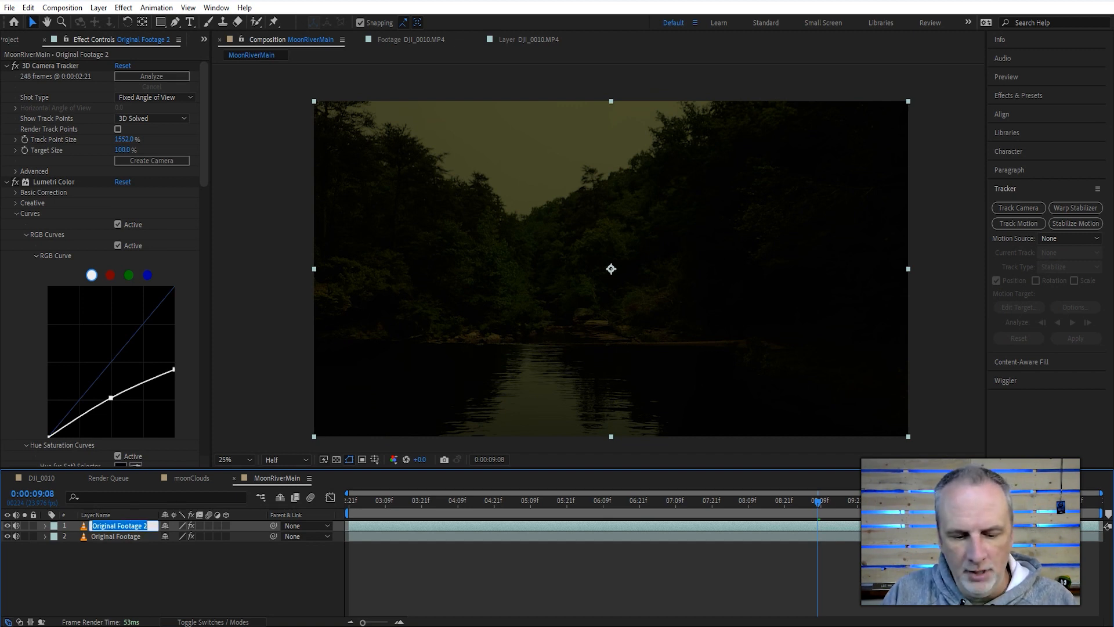
type("Tack")
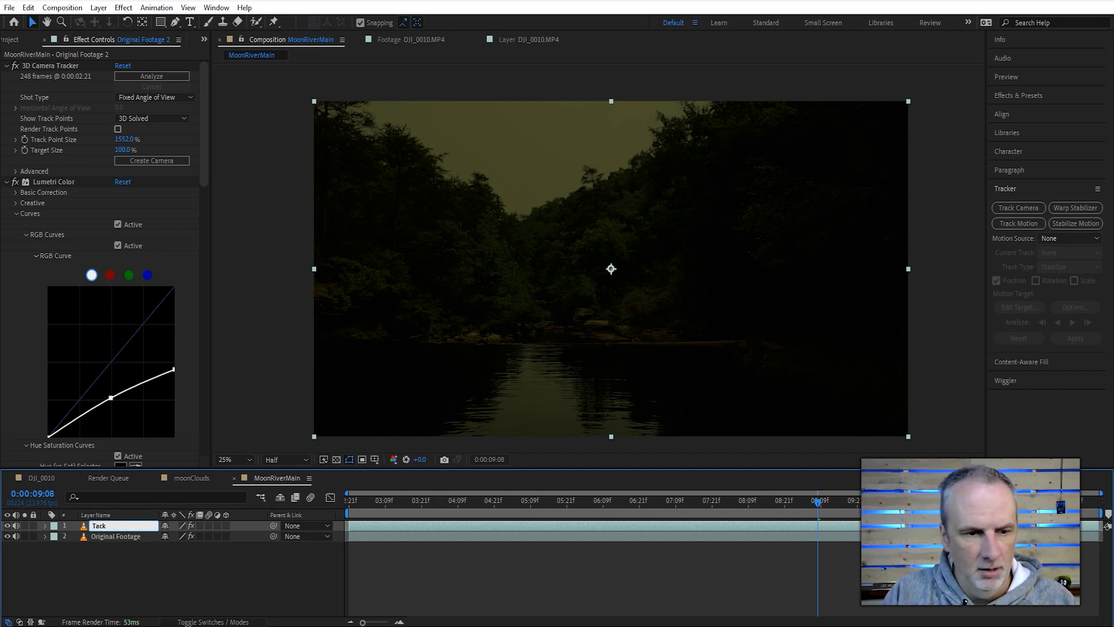
type(" Matte")
key("Return")
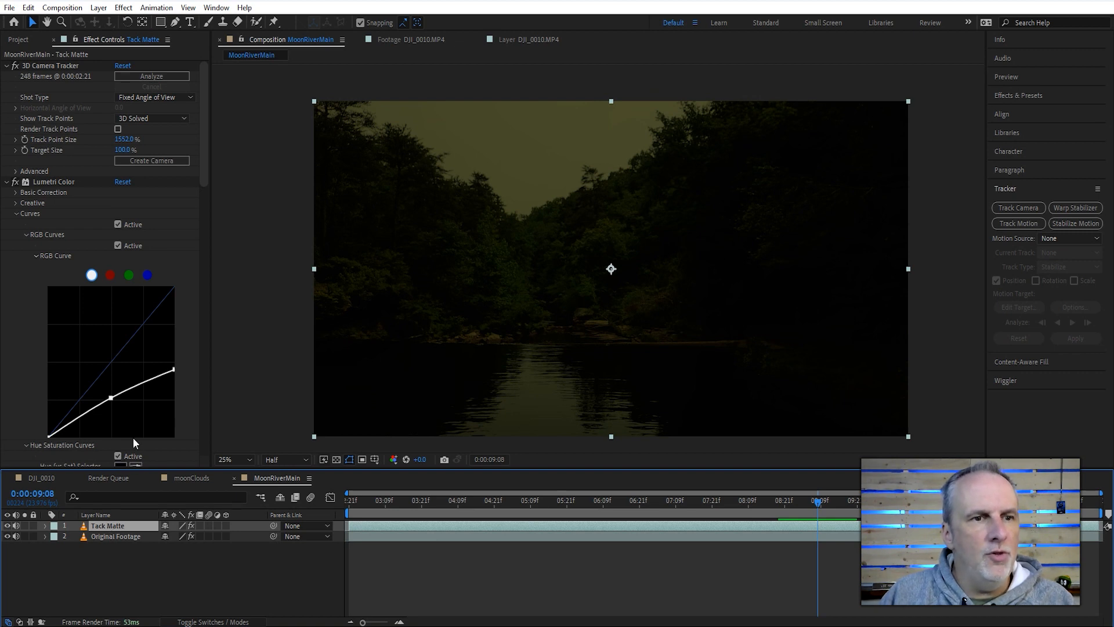
Reset Lumetri Color on the Tack Matte layer and set its Basic Correction saturation to 0
left_click(61, 180)
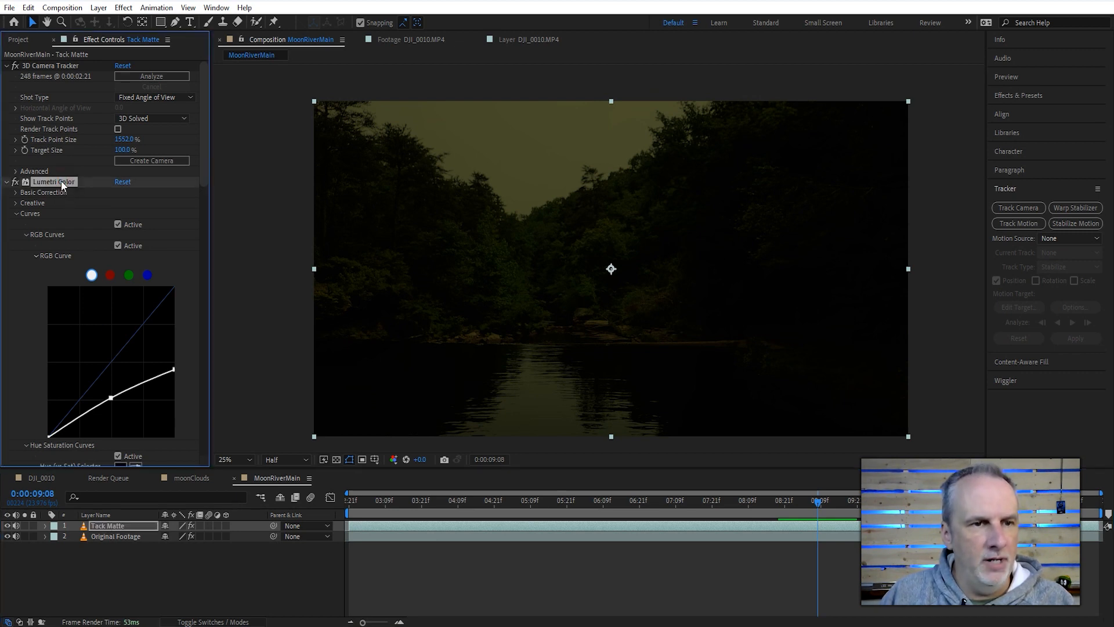
left_click(123, 182)
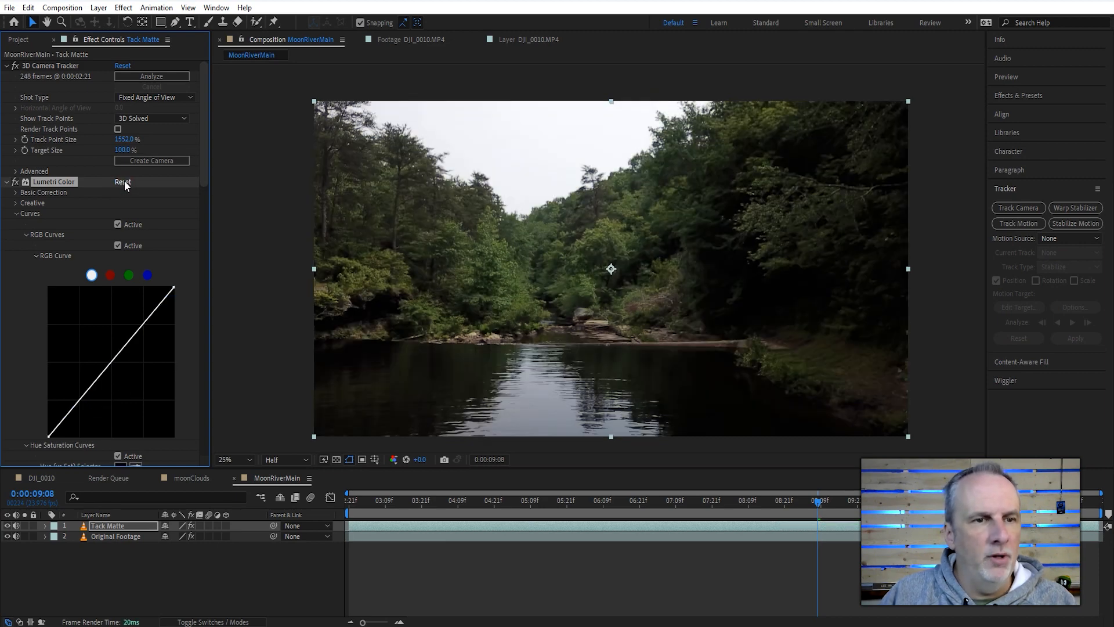
left_click(17, 213)
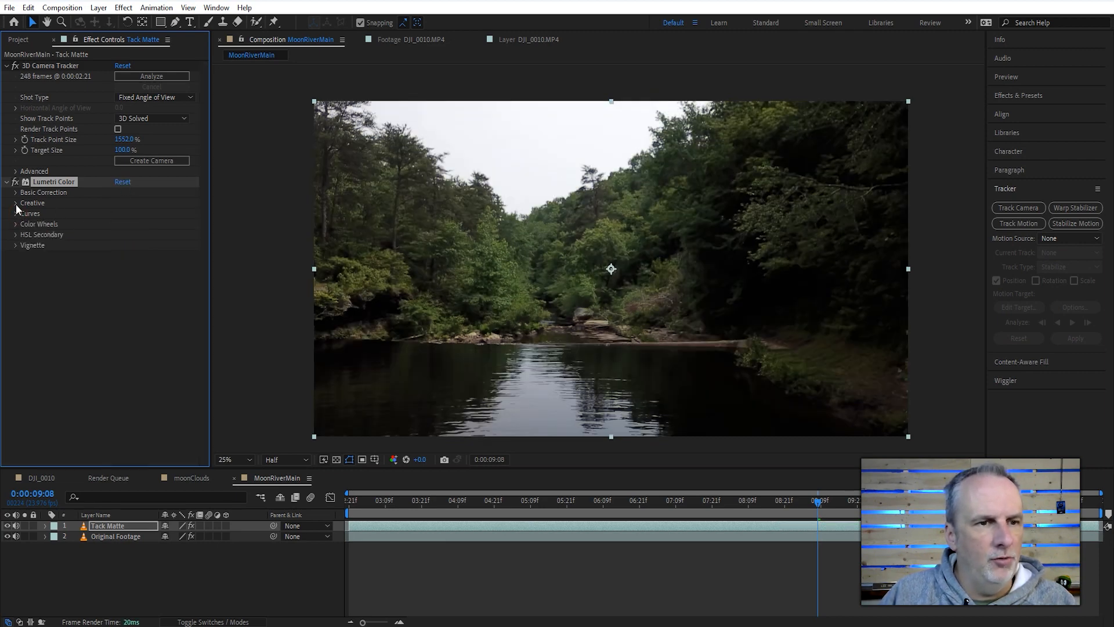
left_click(16, 193)
left_click_drag(119, 266, 1, 265)
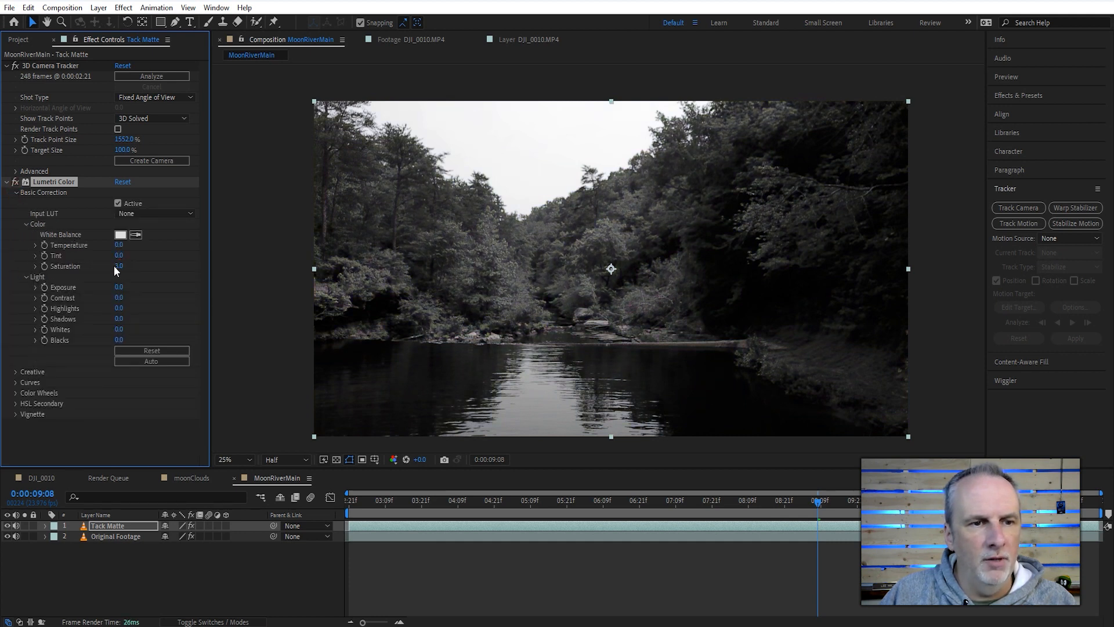
left_click_drag(76, 265, 75, 259)
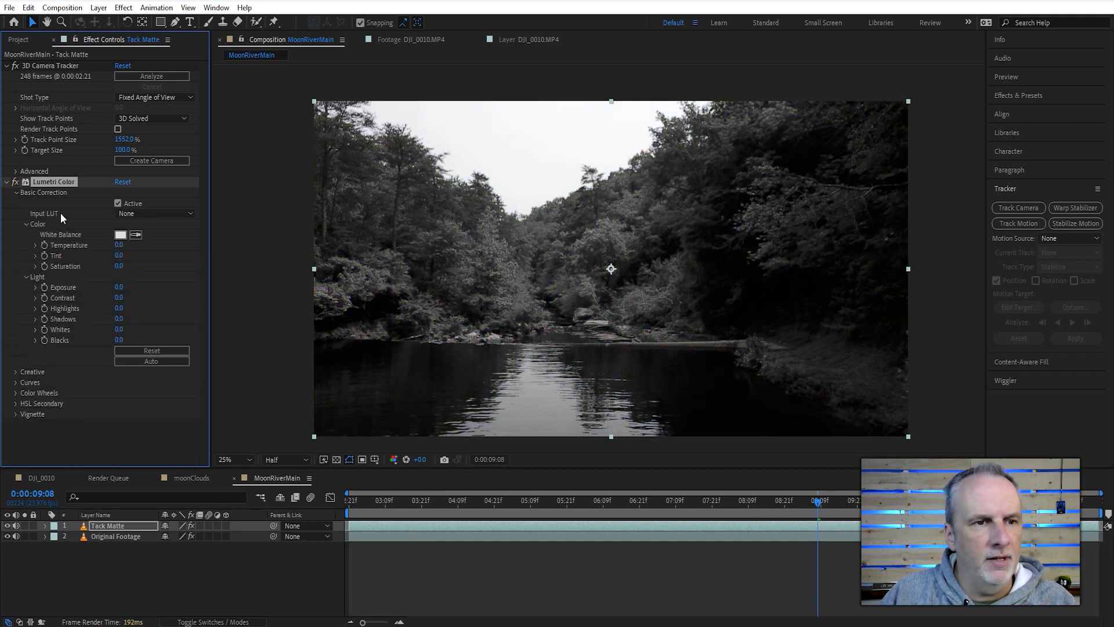
Move both end points of Lumetri's RGB curve to about a quarter of its width, forming a near-vertical black-and-white threshold
left_click(15, 192)
left_click(15, 213)
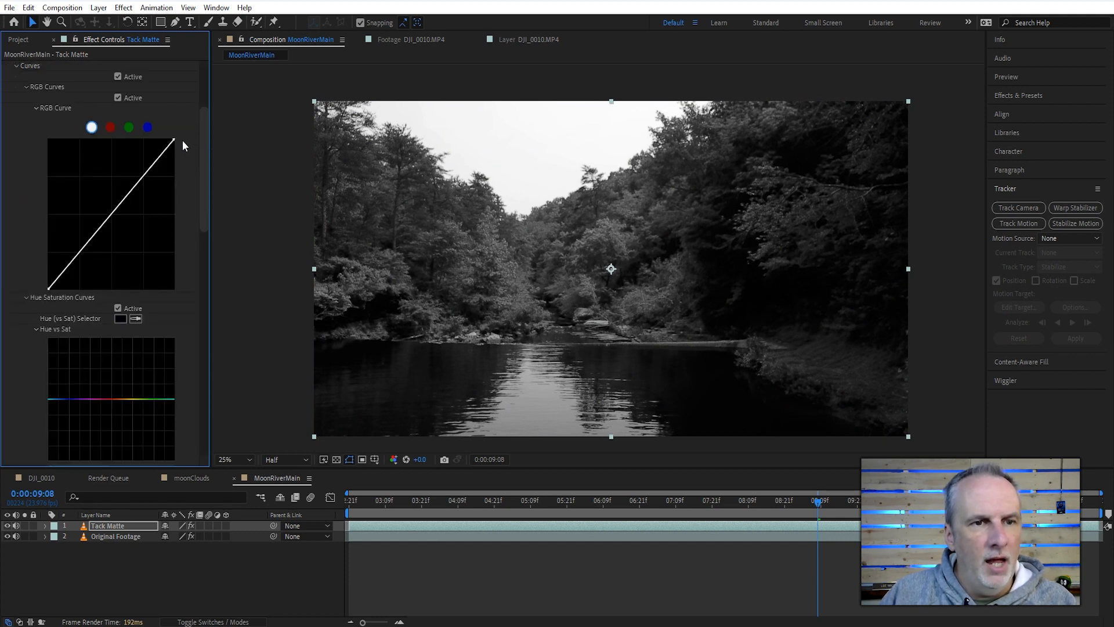
left_click_drag(173, 139, 82, 136)
left_click_drag(48, 288, 81, 295)
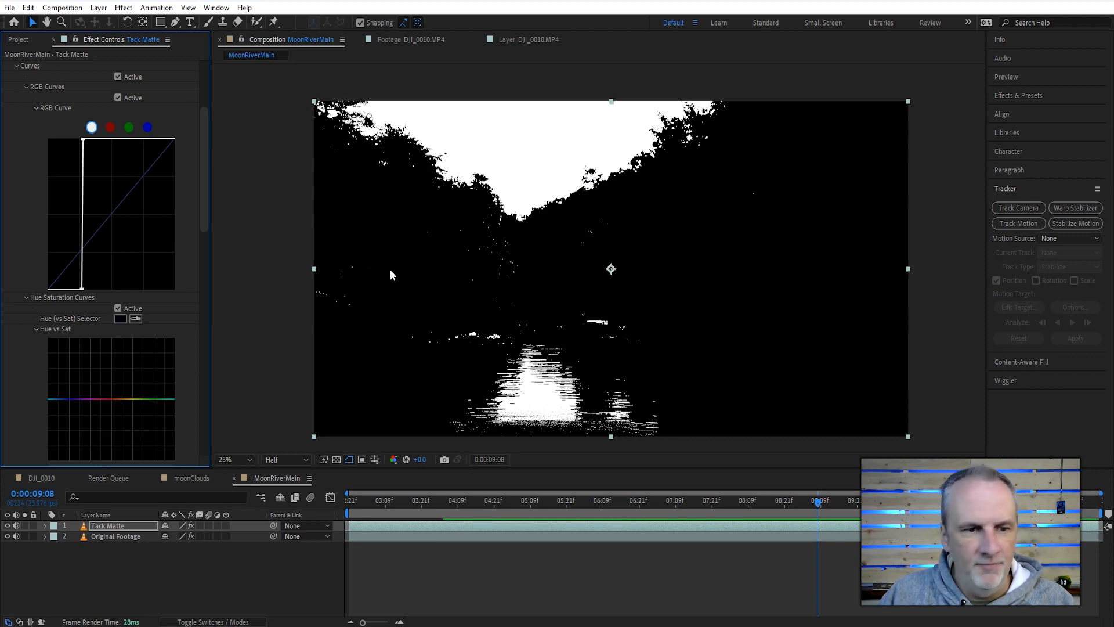
Draw a closed Pen mask on the Tack Matte layer just below the treeline, enclosing the lower trees and the whole river
left_click(105, 528)
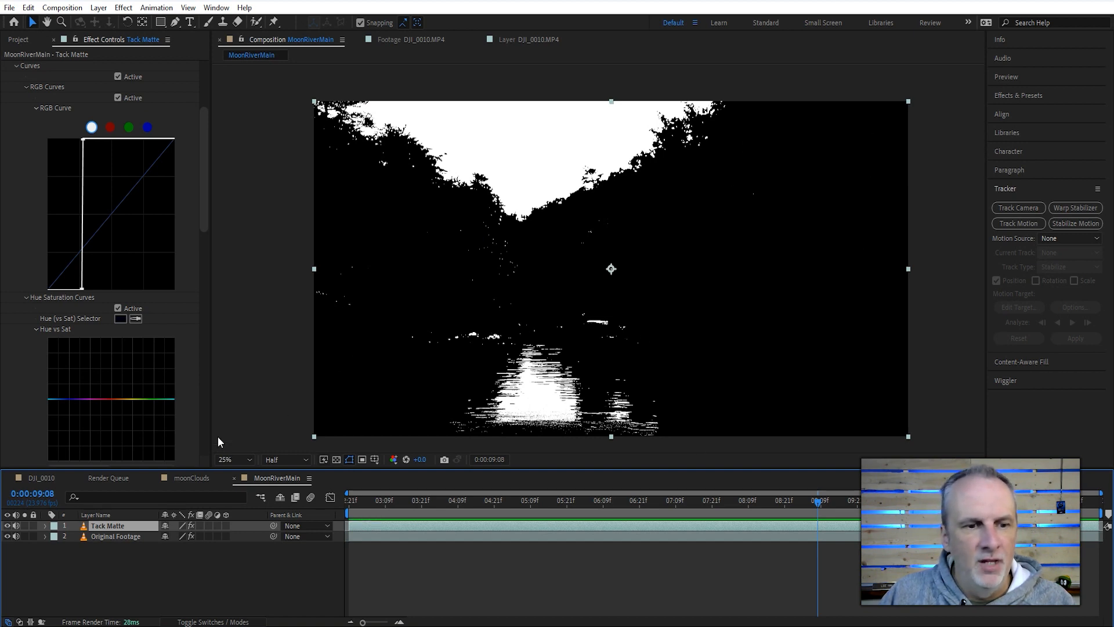
left_click(174, 23)
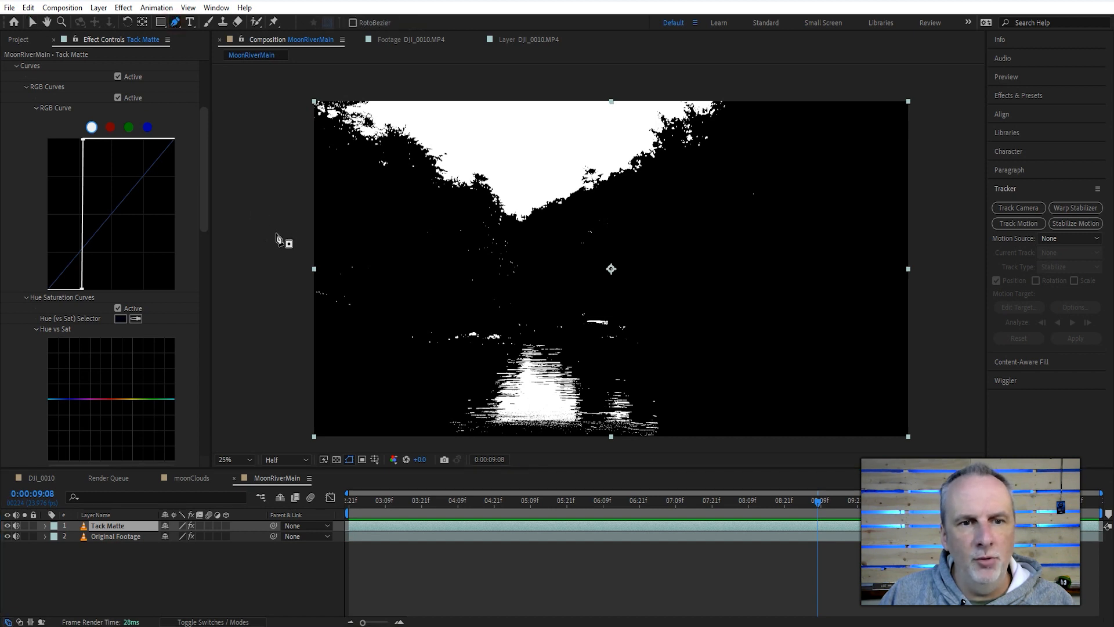
left_click(305, 147)
left_click_drag(370, 156, 395, 165)
left_click(459, 199)
left_click(491, 225)
left_click(526, 239)
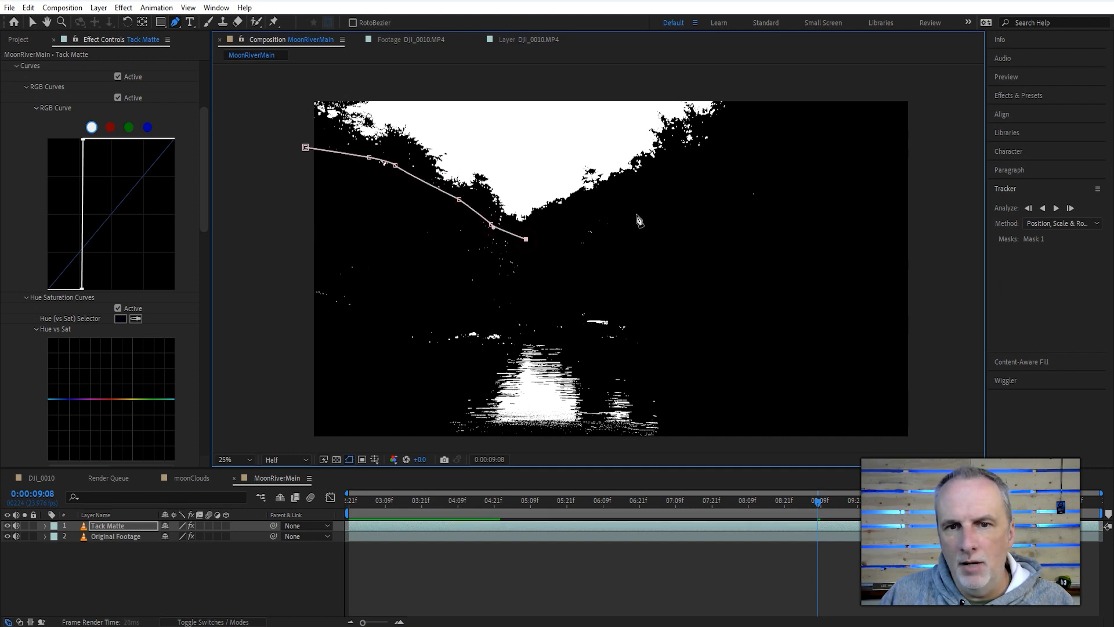
left_click(612, 203)
left_click(775, 158)
left_click(924, 161)
left_click(923, 439)
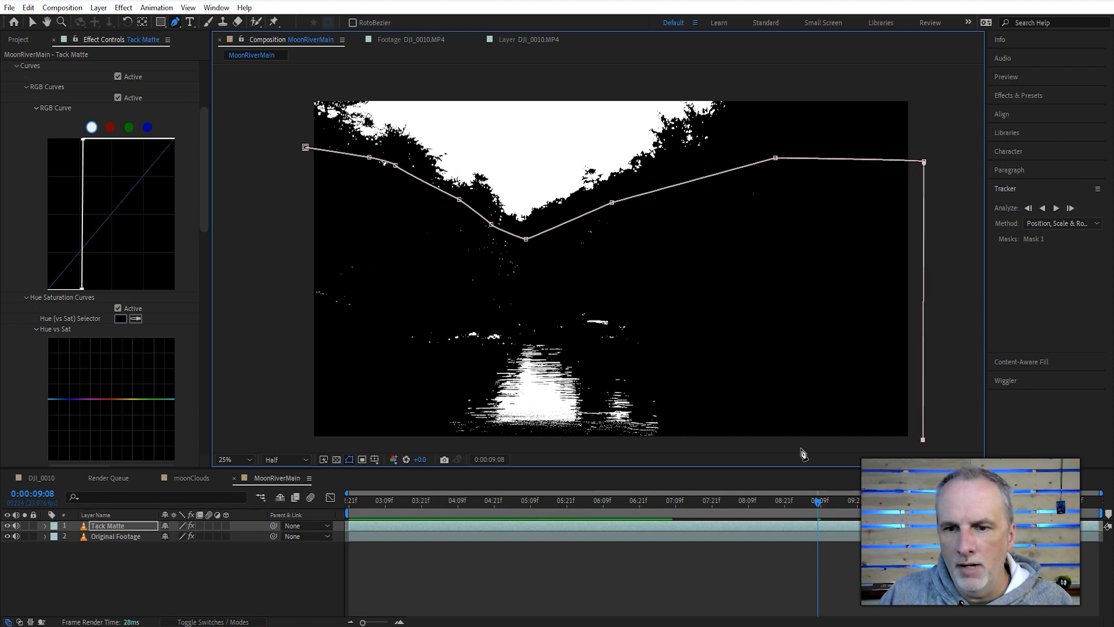
left_click(296, 445)
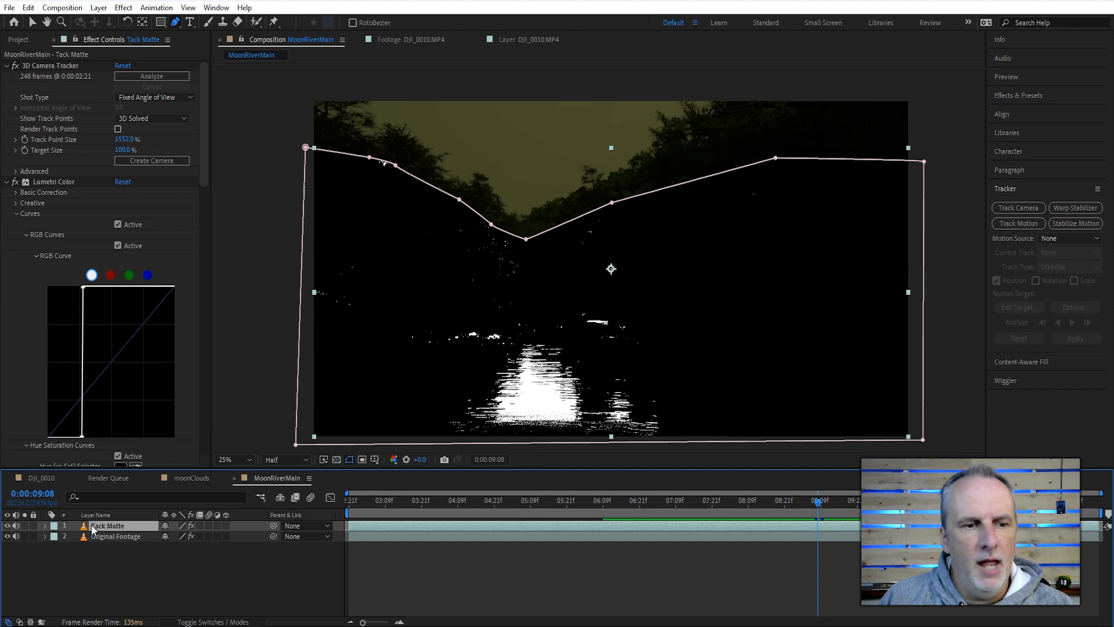
Invert Mask 1 on the Tack Matte layer so only the sky and treeline area is kept
left_click(46, 526)
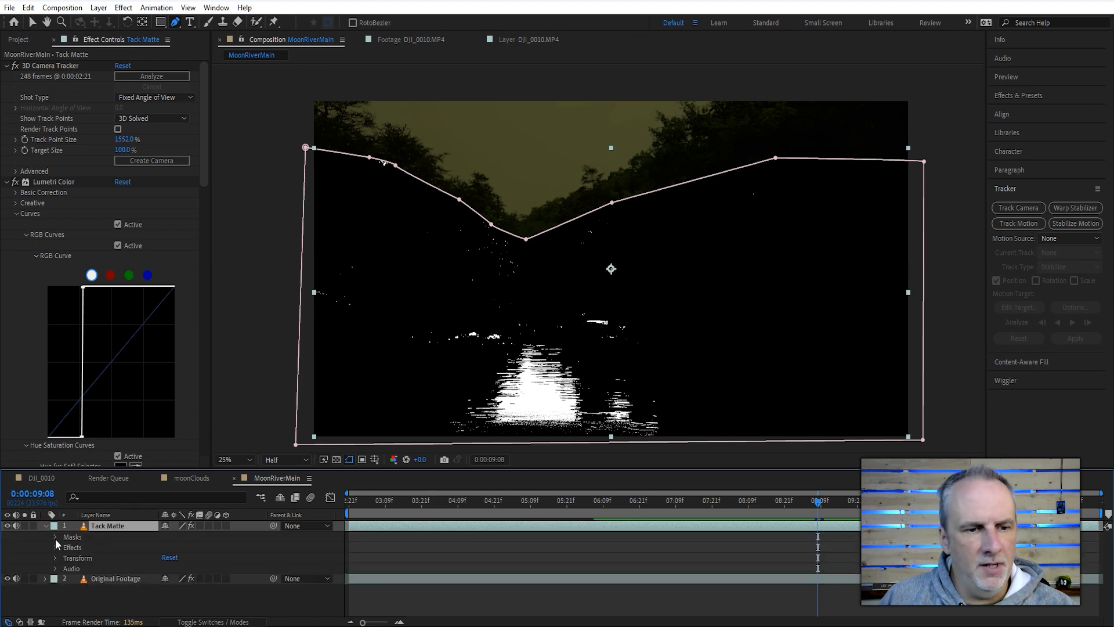
left_click(53, 537)
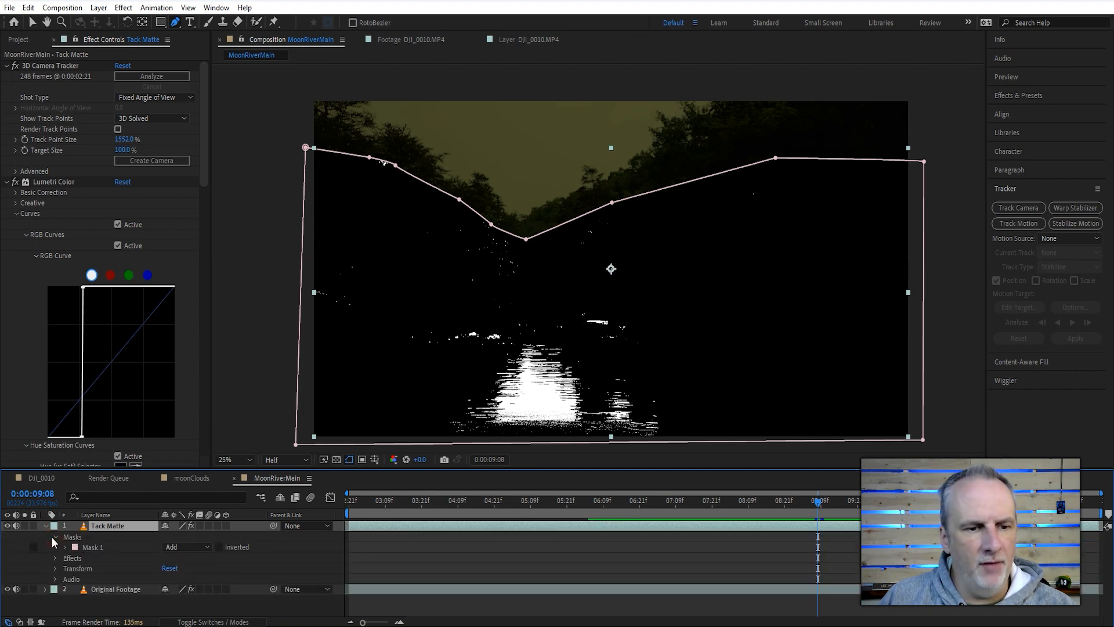
left_click(220, 547)
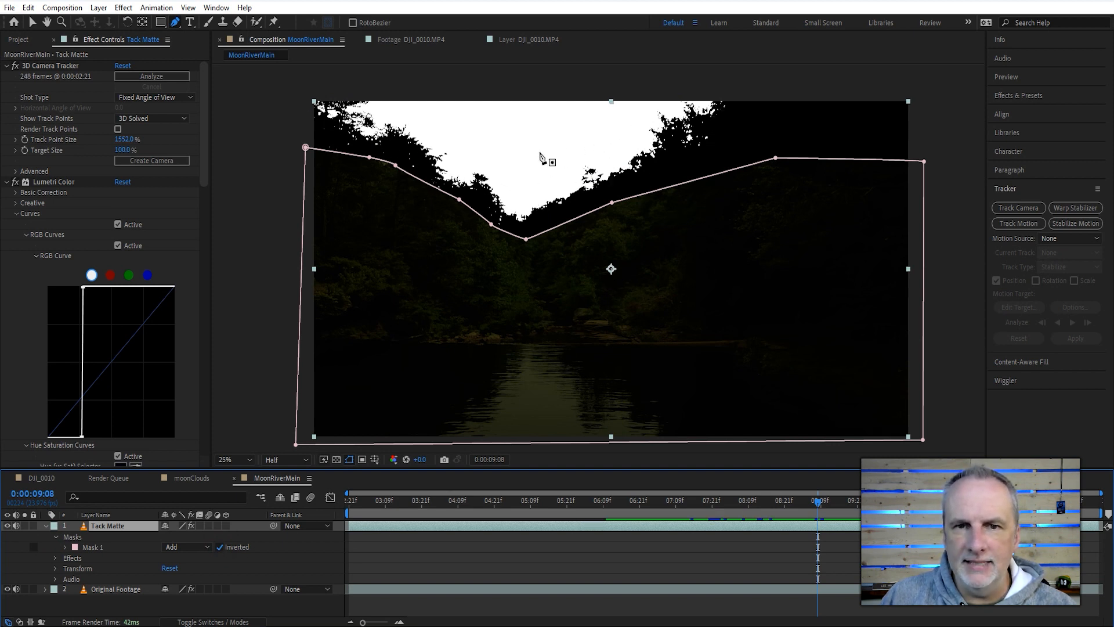
left_click(46, 526)
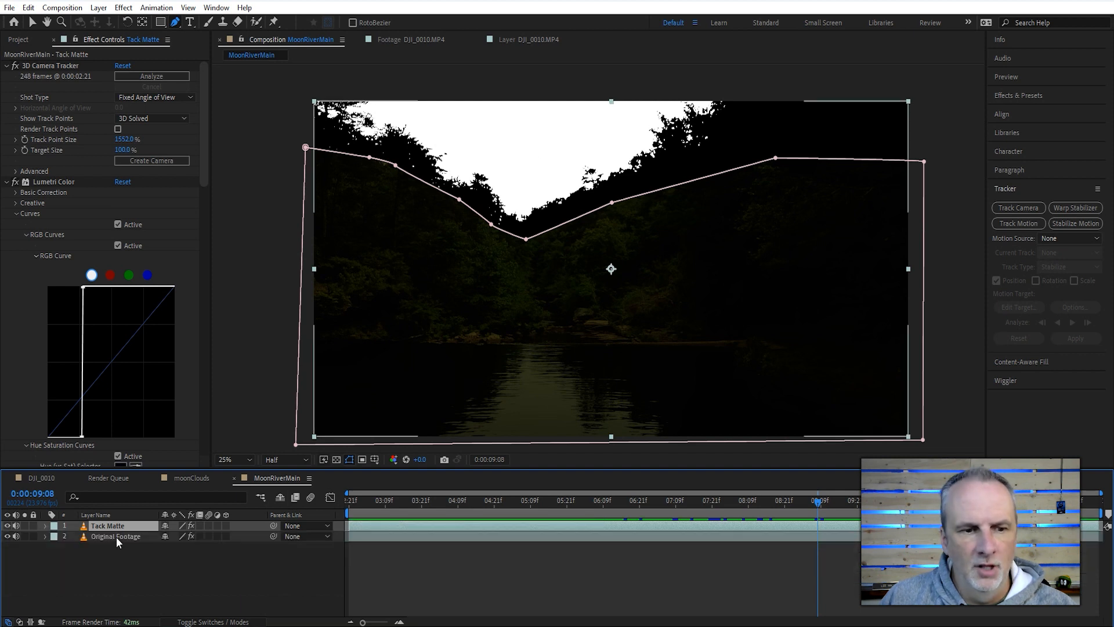
Use Tack Matte as the inverted luma track matte of Original Footage, and check the sky cutout against the transparency grid
left_click(116, 536)
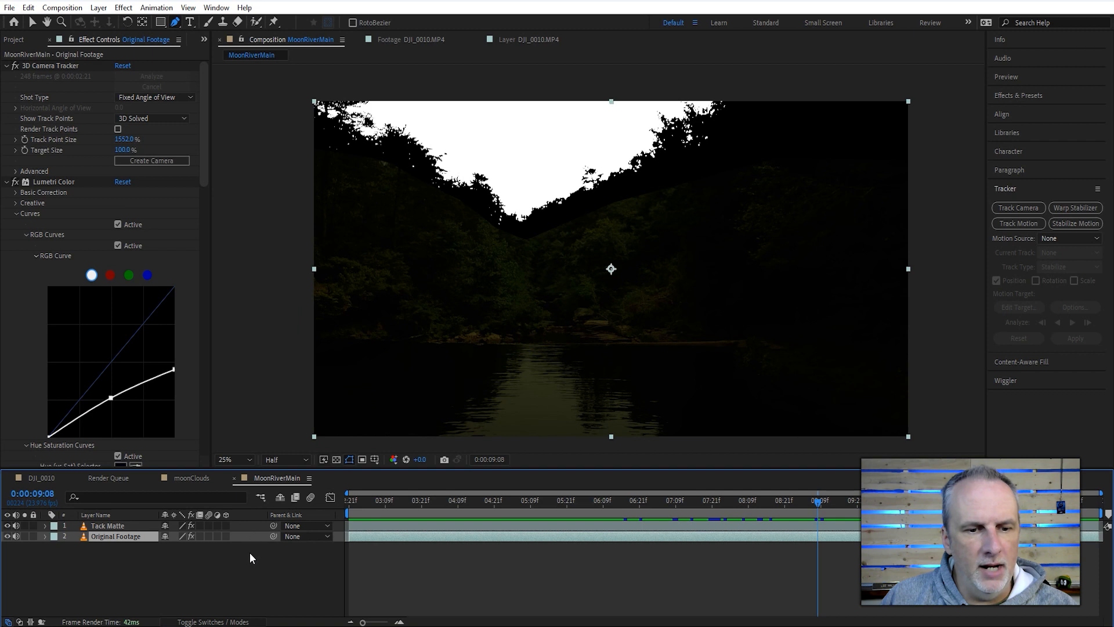
left_click(207, 620)
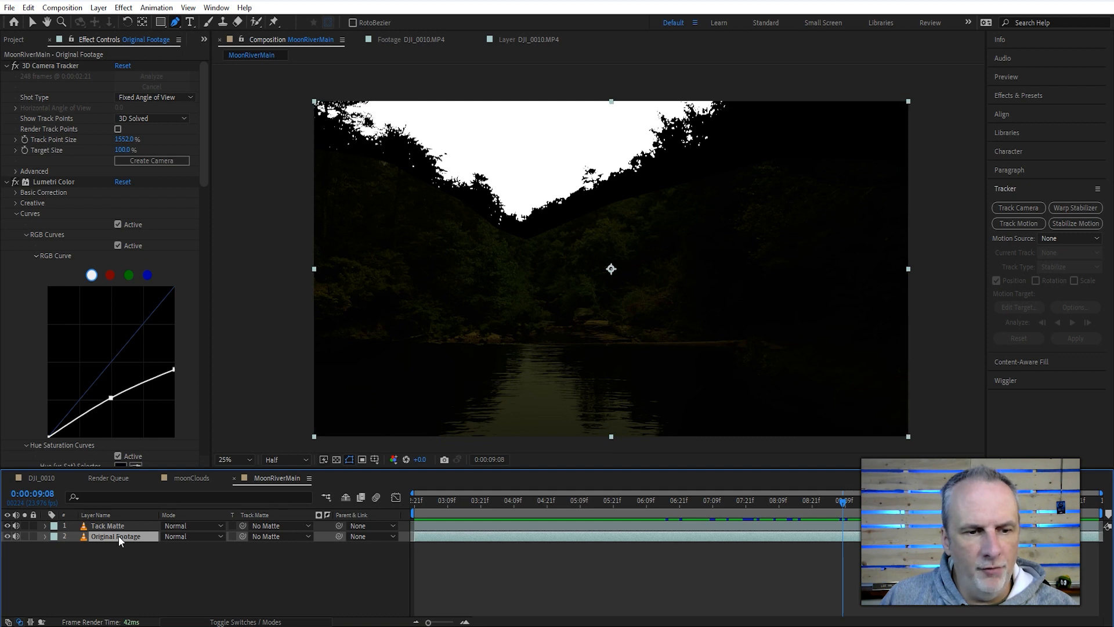
left_click(282, 536)
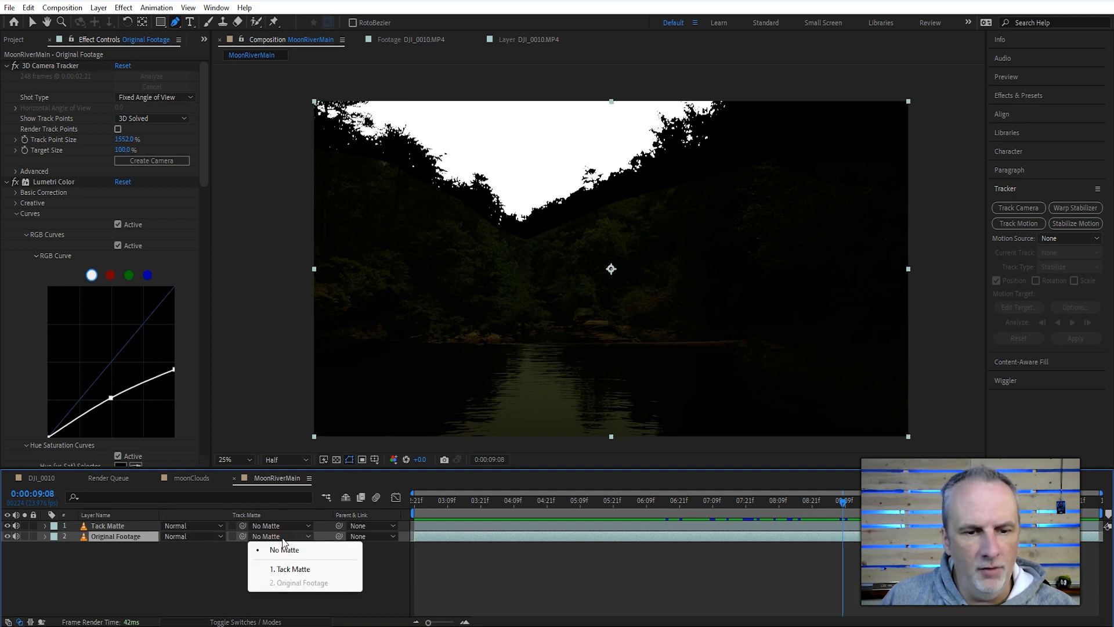
left_click(290, 569)
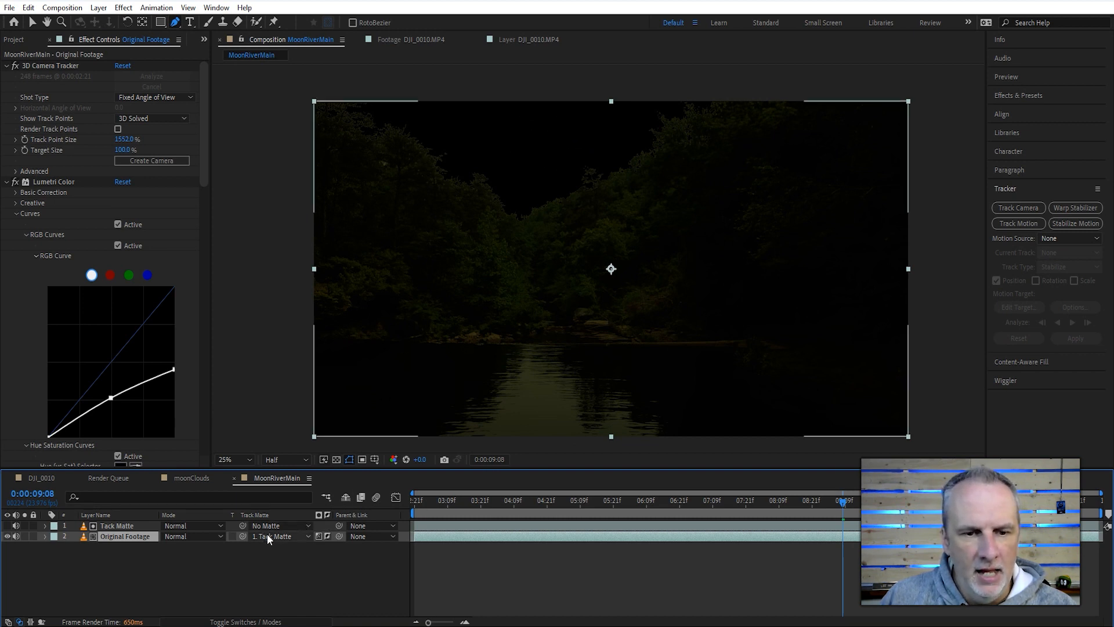
left_click(335, 459)
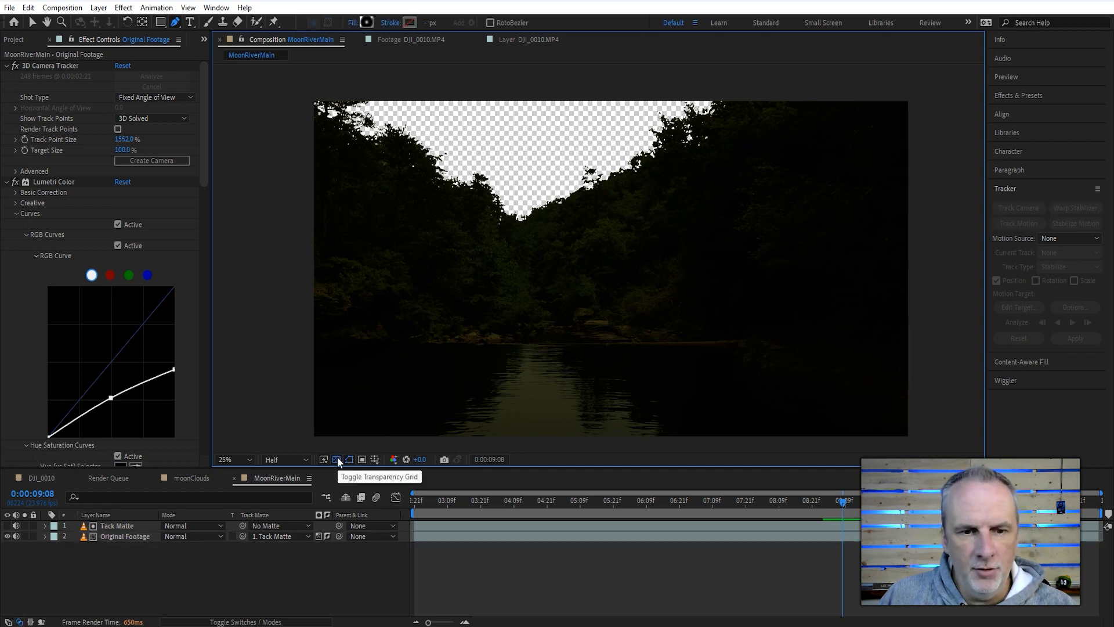
left_click(337, 457)
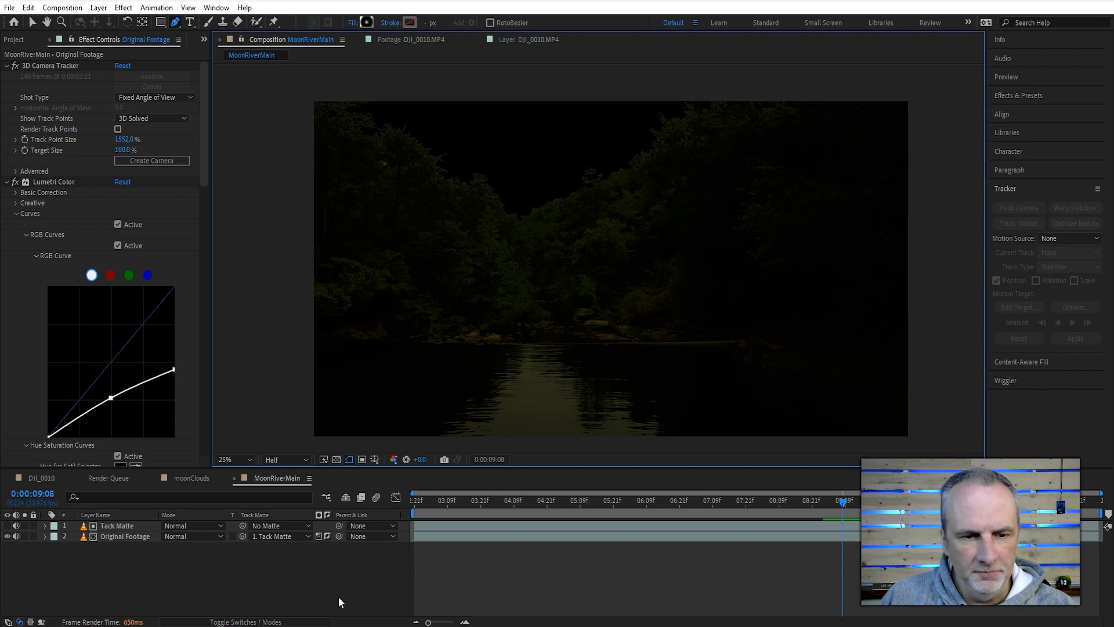
Apply a Gaussian Blur with a blurriness of 5 to the Tack Matte layer
left_click(114, 526)
left_click(111, 525)
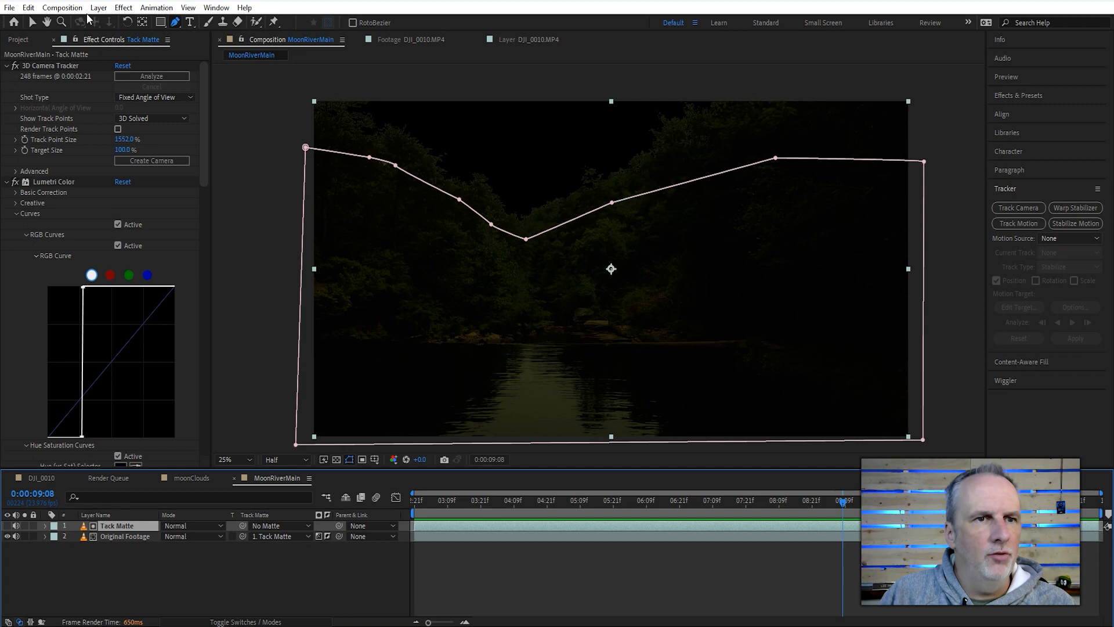
left_click(123, 8)
mouse_move(146, 97)
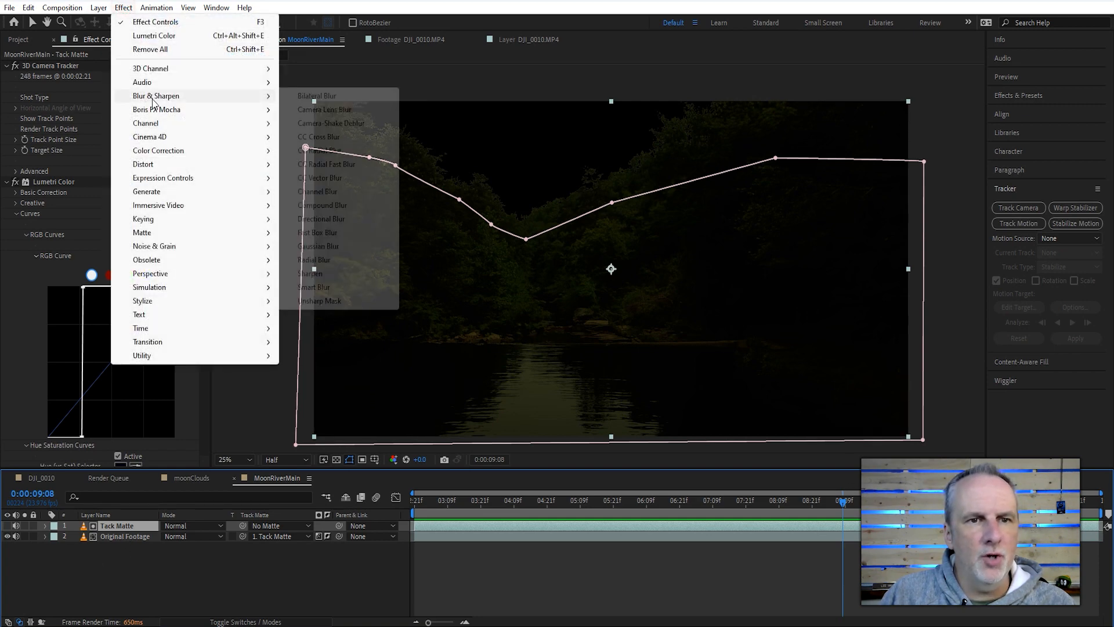
left_click(333, 246)
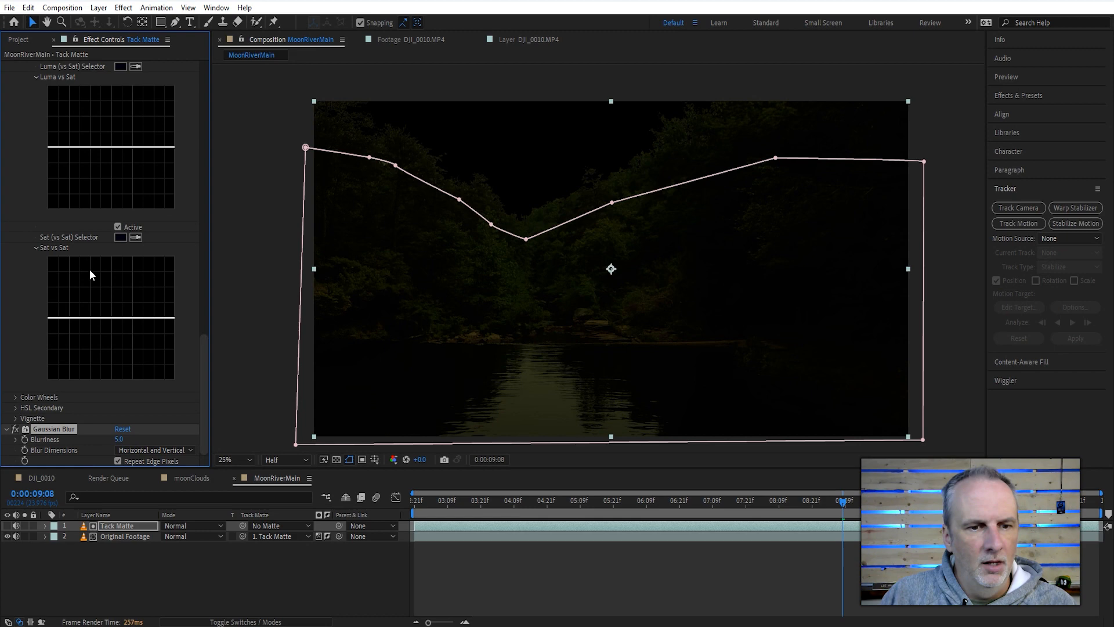
After a look at the DJI_0010 composition, duplicate the Original Footage layer in MoonRiverMain and rename the copy "Reflection"
left_click(41, 477)
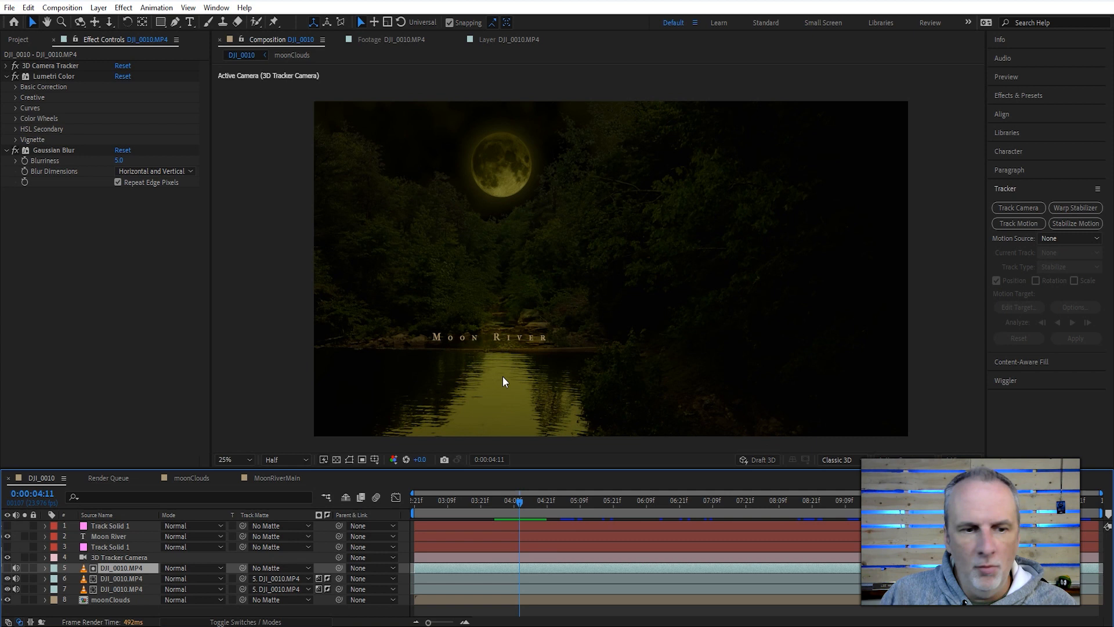
left_click(270, 477)
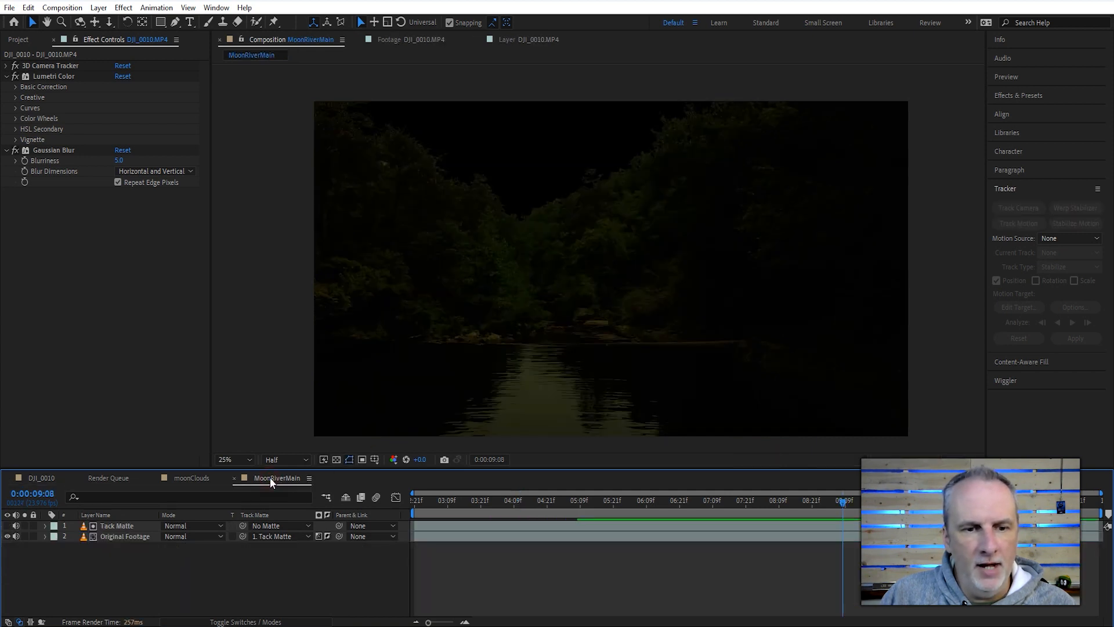
left_click(116, 538)
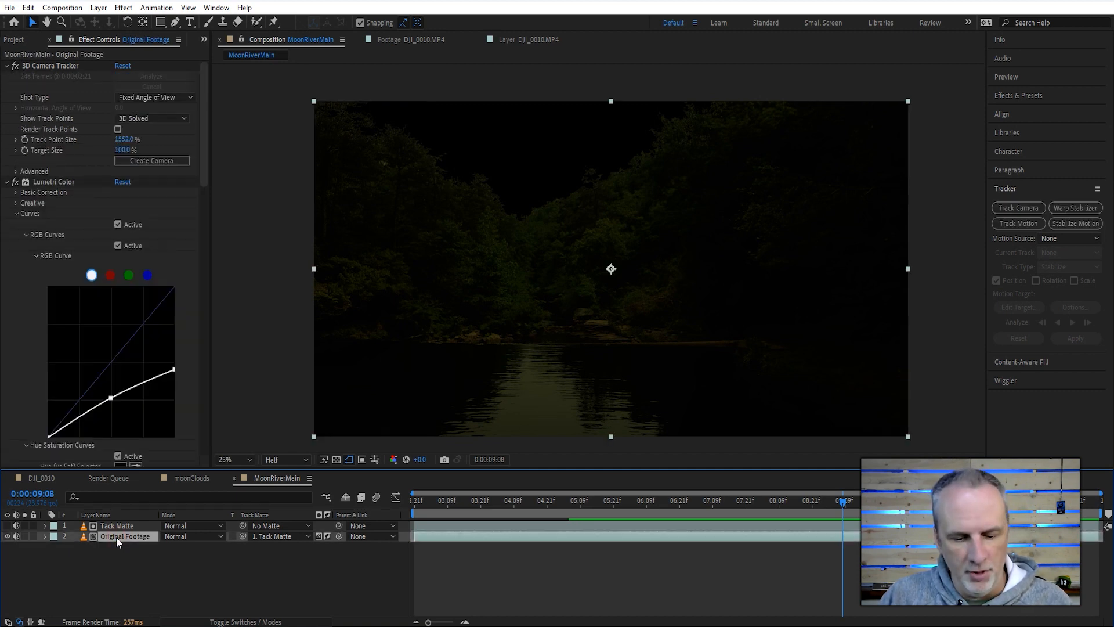
key("ctrl+d")
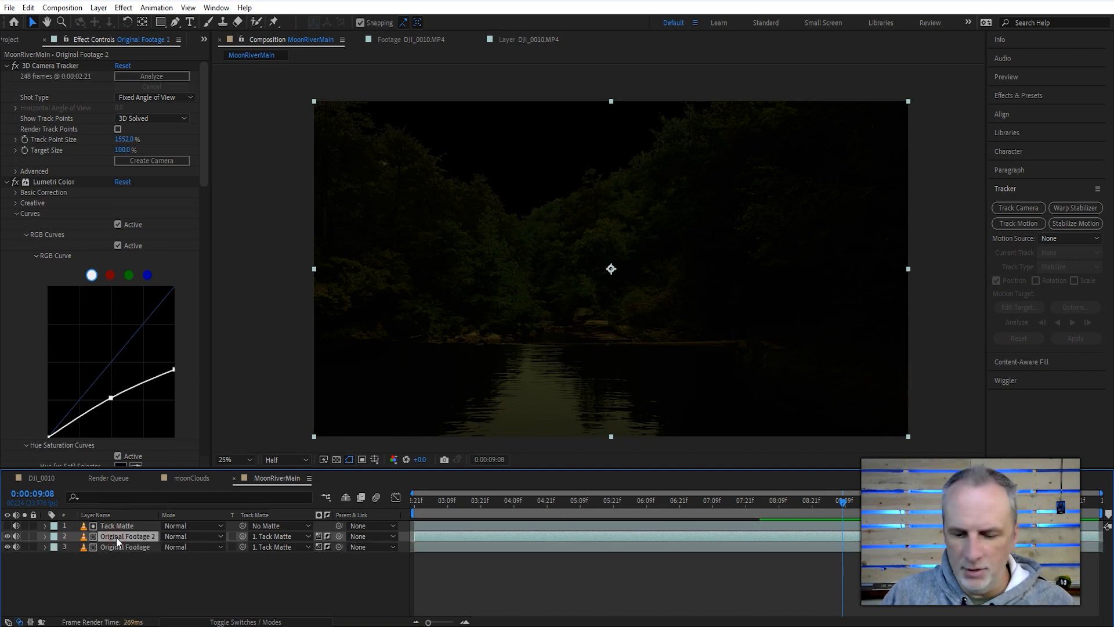
key("Return")
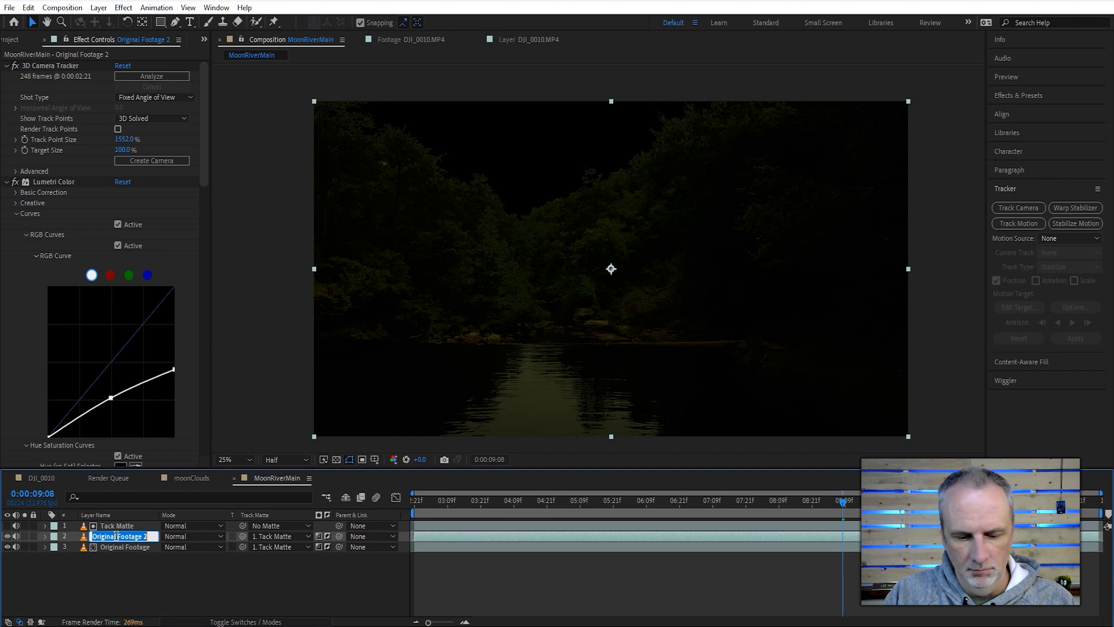
type("Reflection")
key("Return")
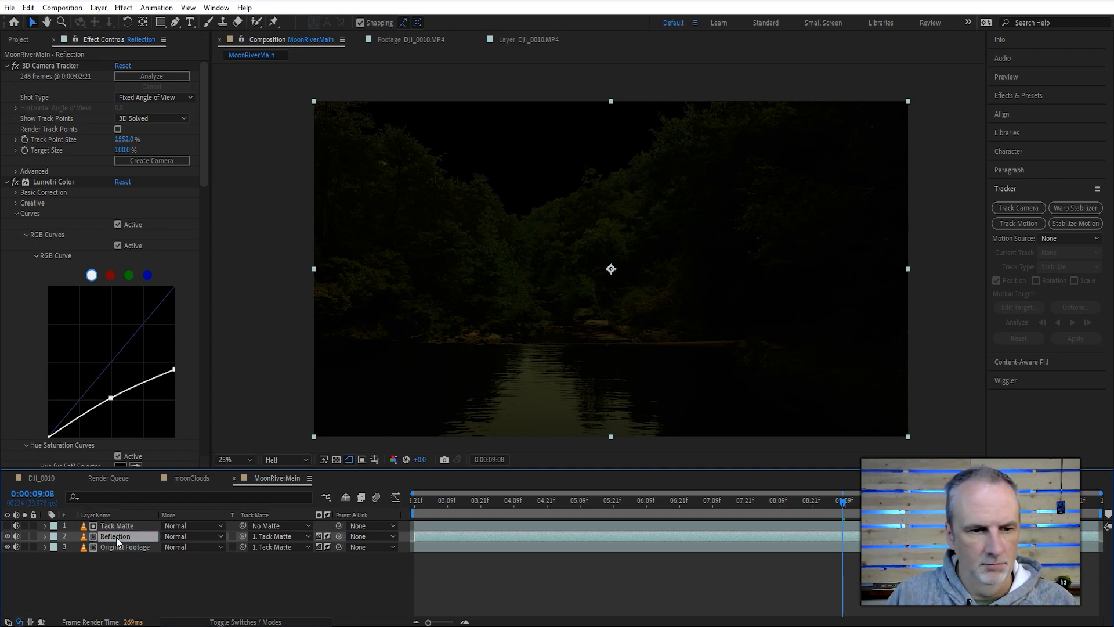
Draw a closed Pen mask around the river's light reflection on the Reflection layer, and solo the layer briefly to check the cutout
scroll(534, 360, "down", 1)
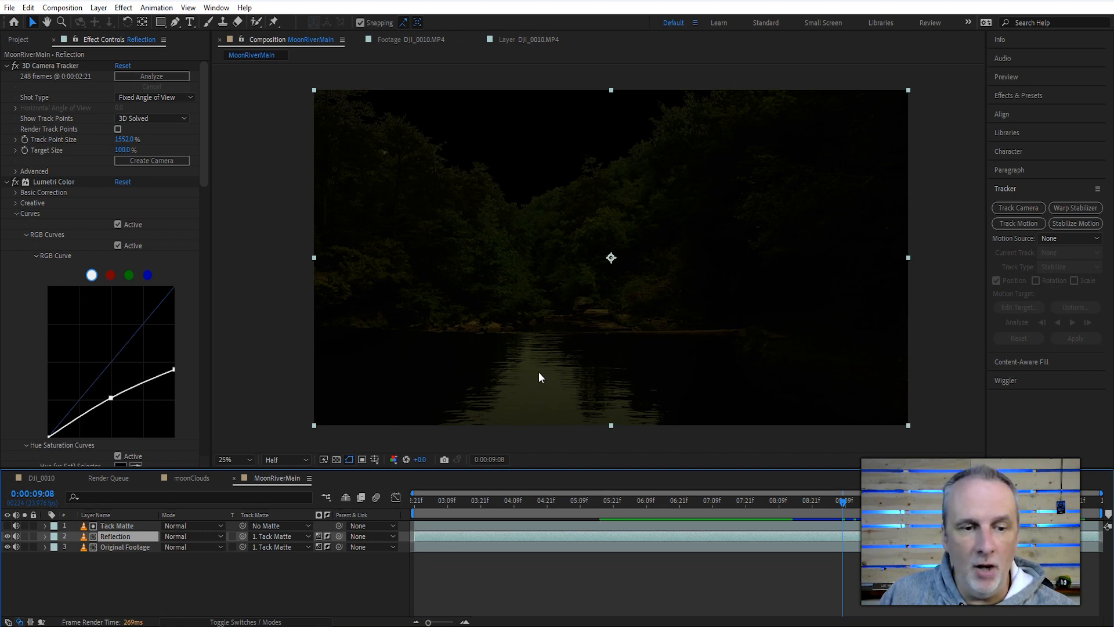
left_click(177, 22)
left_click(426, 430)
left_click(460, 375)
left_click(493, 345)
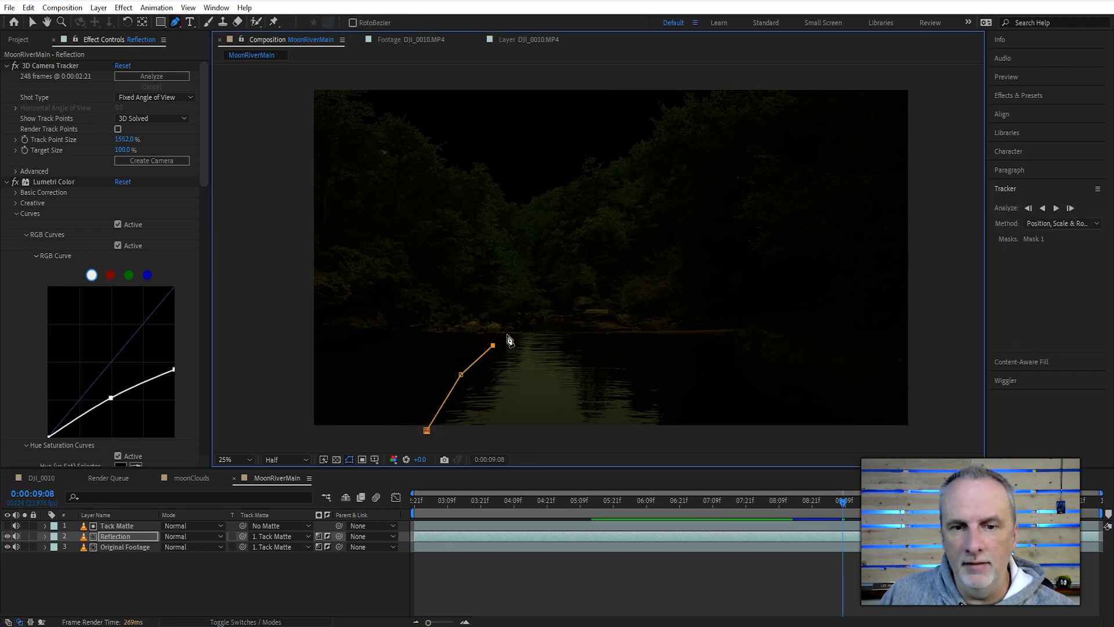
left_click(525, 329)
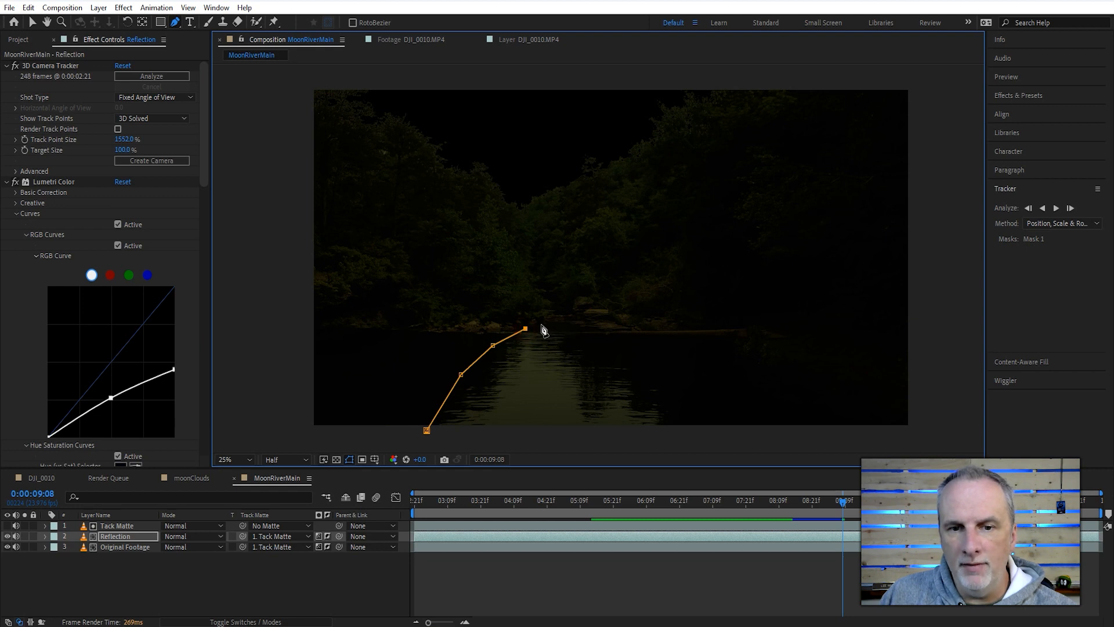
left_click(552, 313)
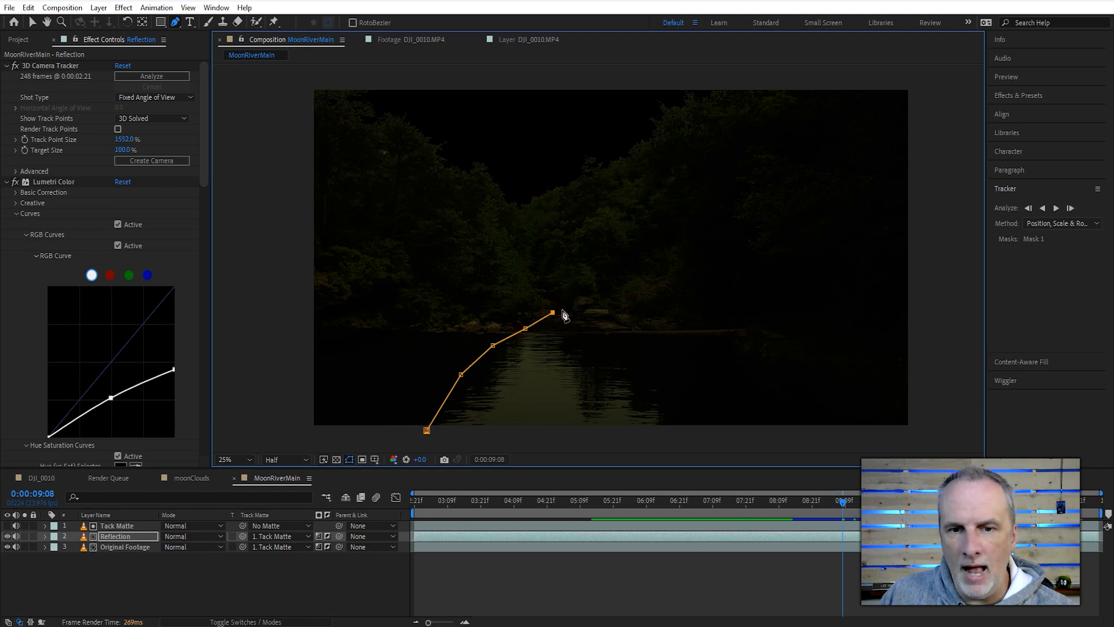
left_click(569, 309)
left_click(607, 320)
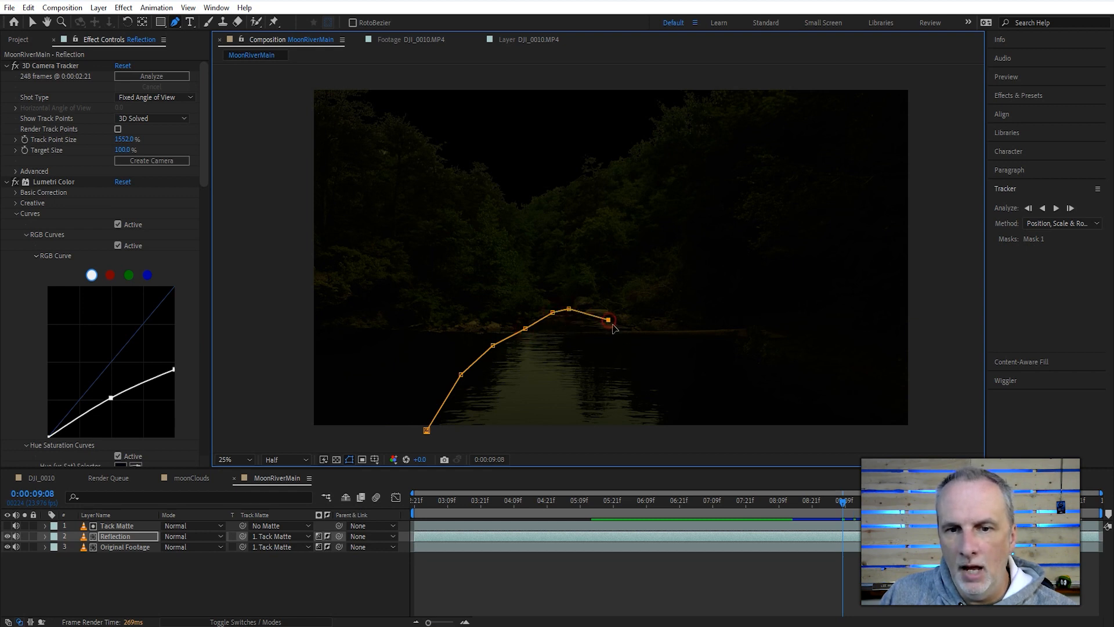
left_click(629, 331)
left_click(623, 361)
left_click(661, 393)
left_click(687, 433)
left_click(427, 431)
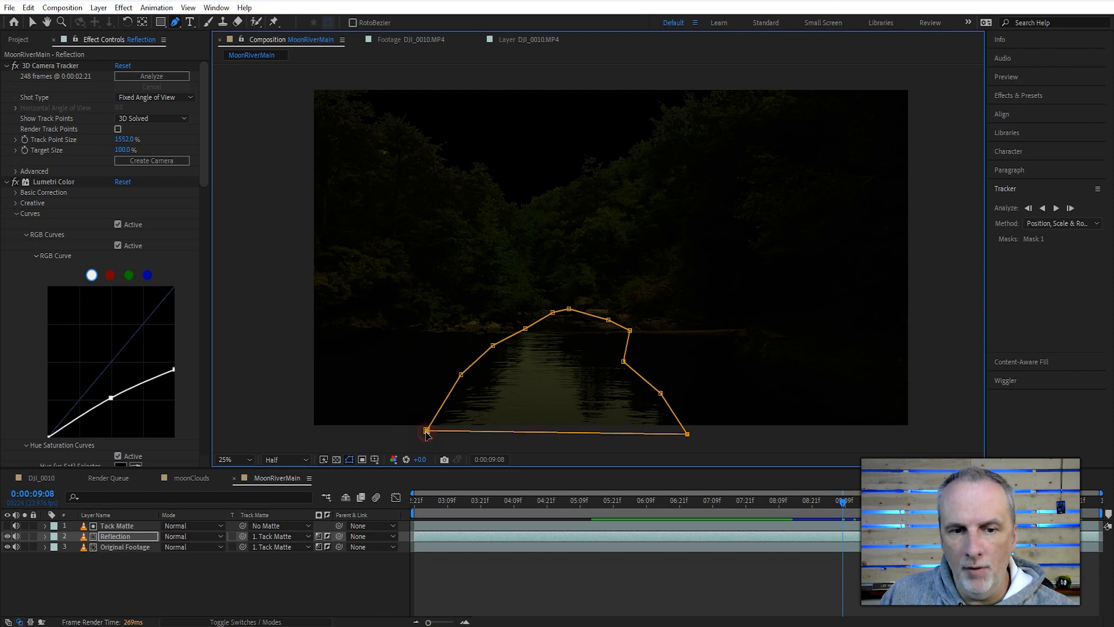
left_click(24, 536)
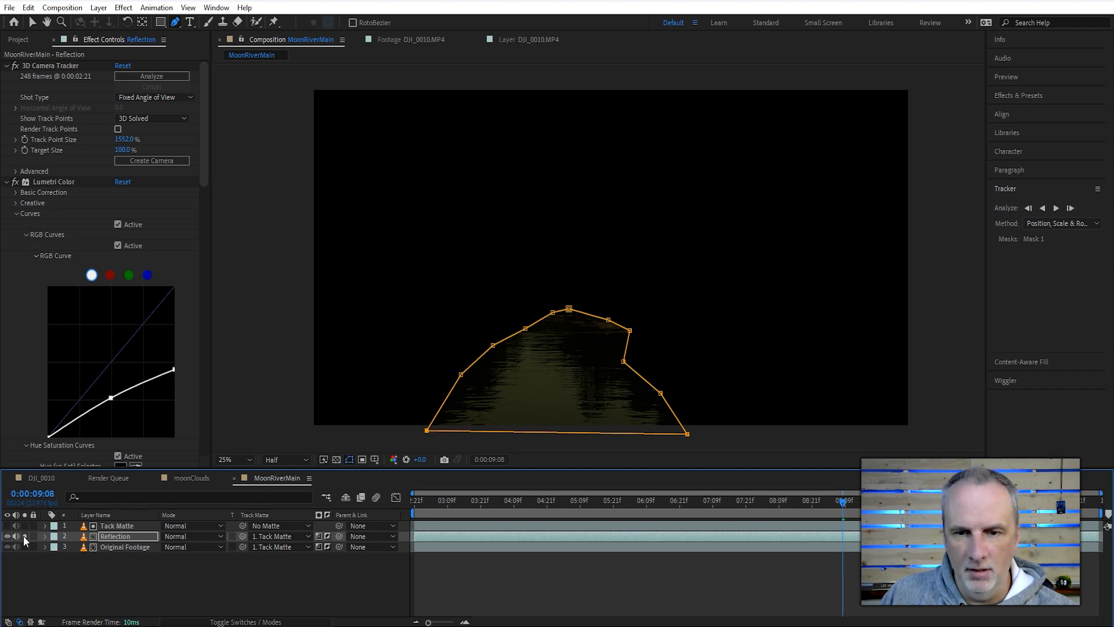
left_click(24, 537)
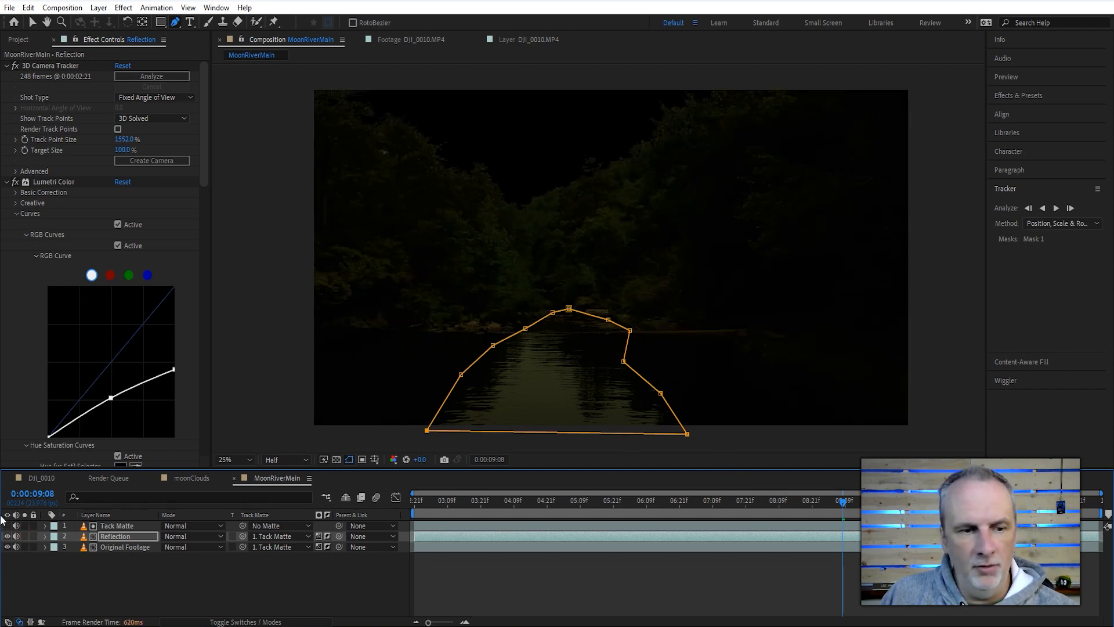
Start keyframing Mask 1's path on the Reflection layer at 0:00:09:08, and shift the whole mask left to match the water reflection at 0:00:07:21
left_click(44, 536)
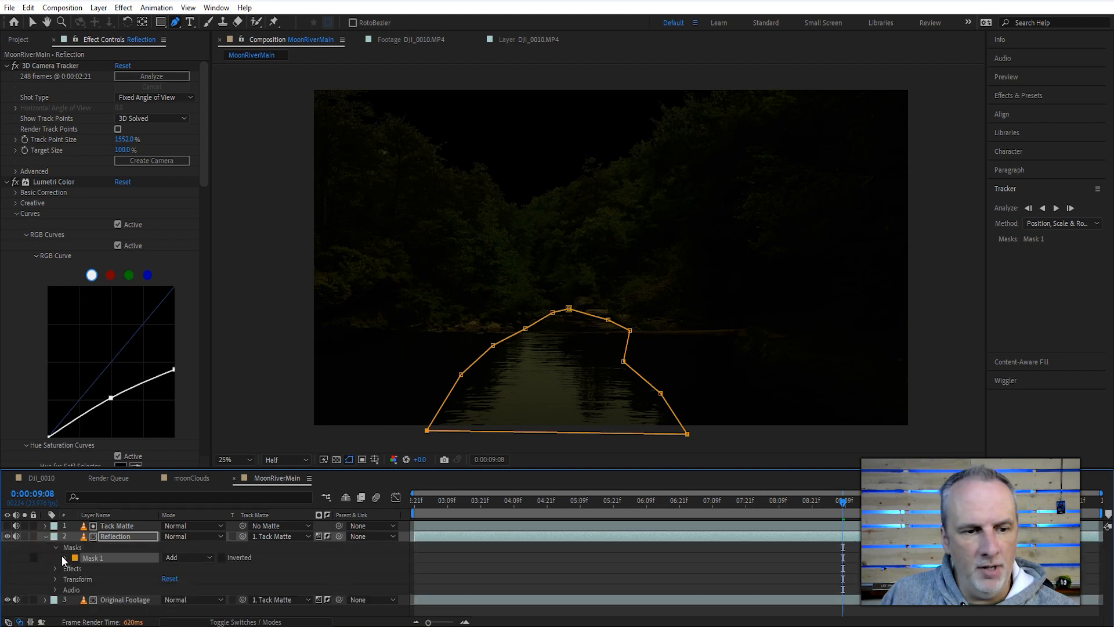
left_click(65, 557)
left_click(85, 568)
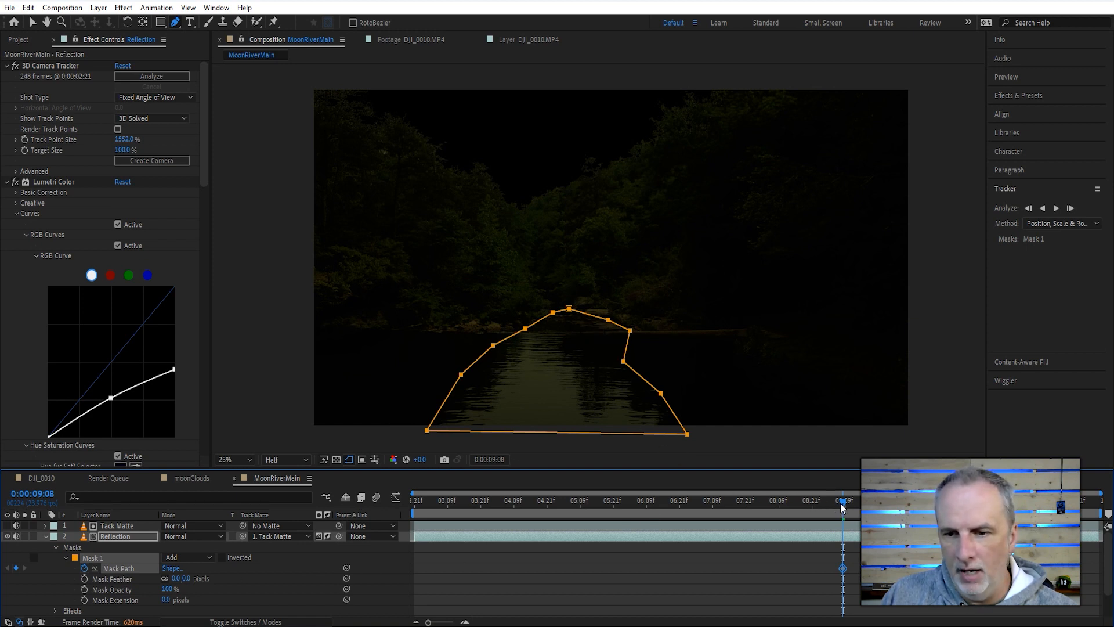
left_click_drag(842, 507, 746, 503)
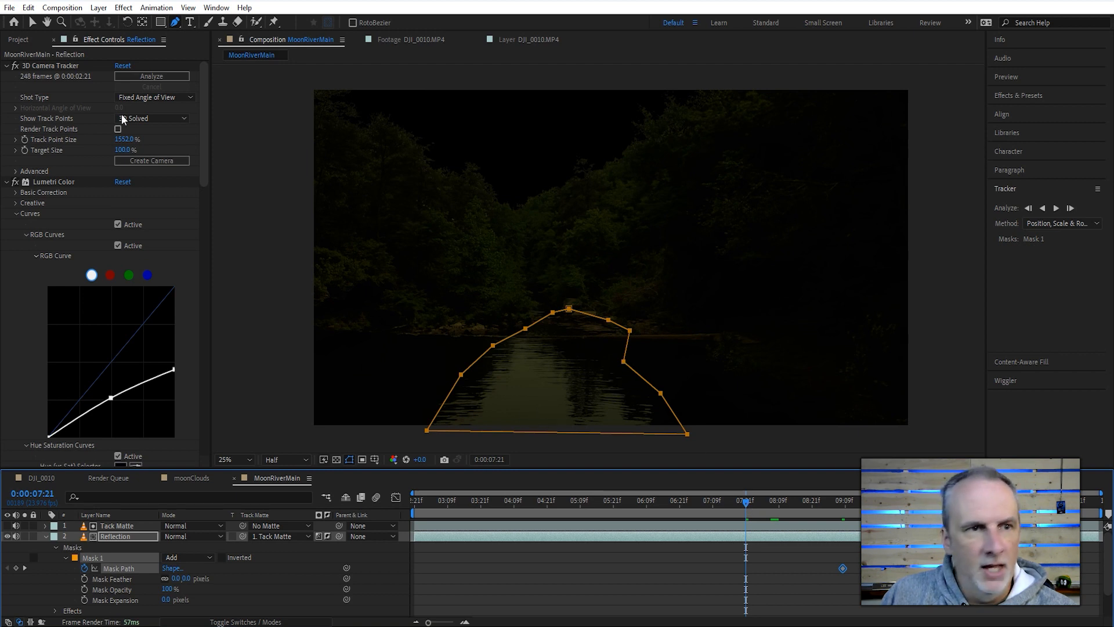
left_click(32, 22)
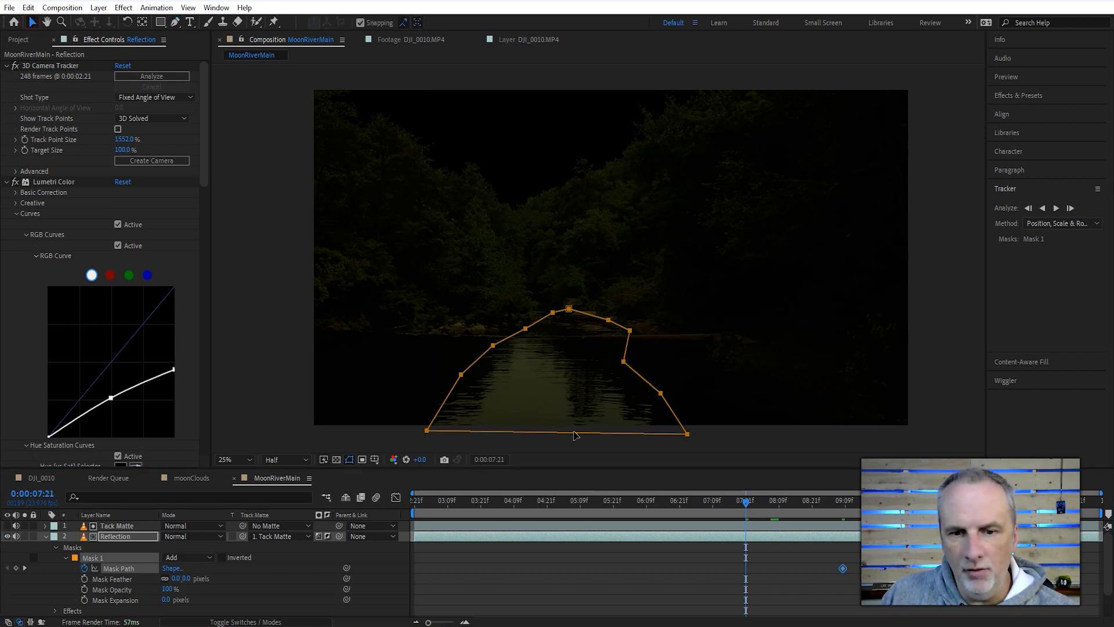
left_click_drag(573, 432, 567, 437)
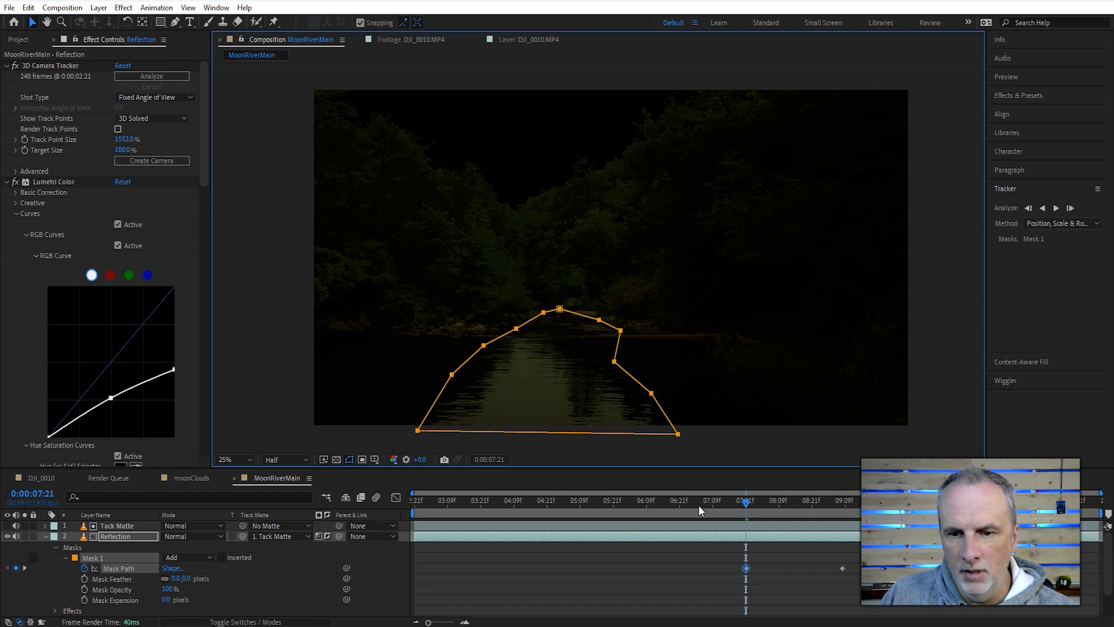
Shift the whole reflection mask further left at 0:00:06:09 and again at 0:00:05:09 so it follows the light on the water
left_click(647, 504)
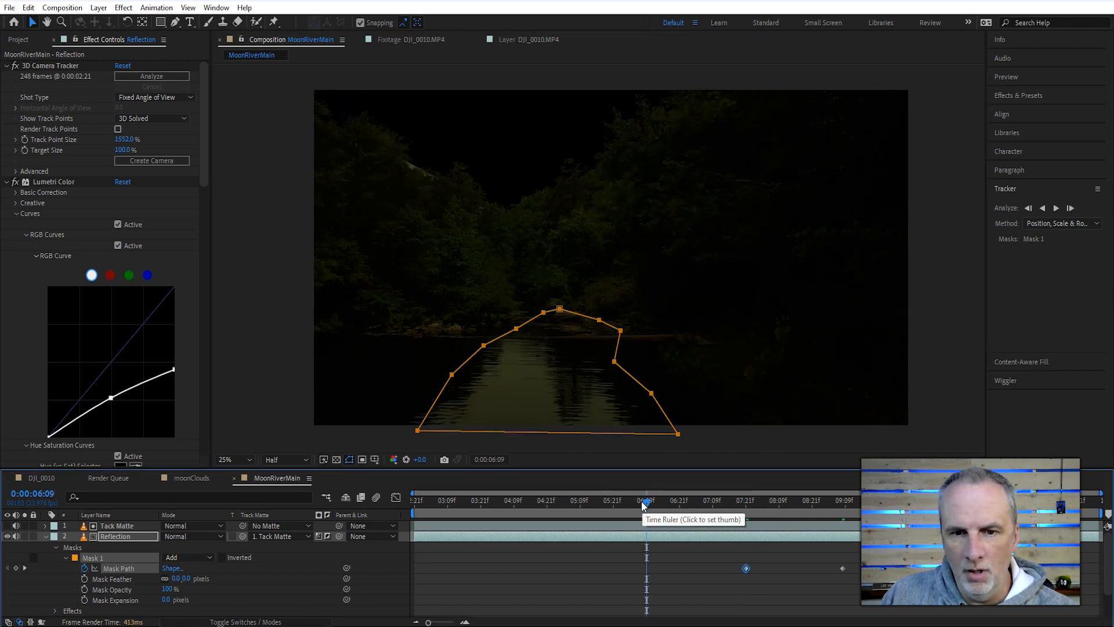
left_click_drag(526, 438, 510, 439)
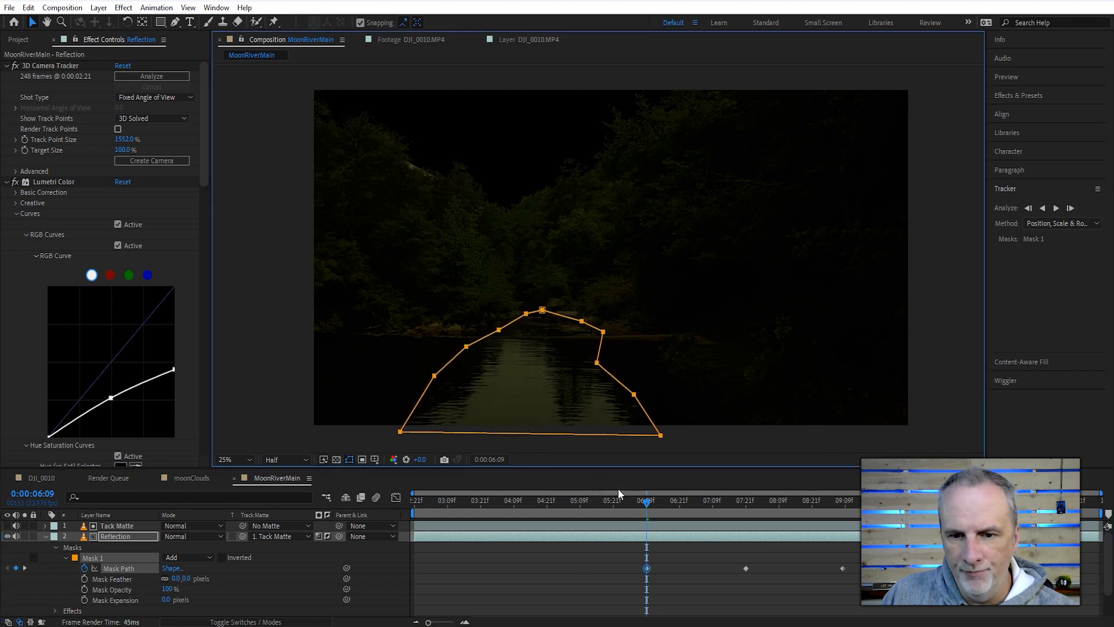
left_click(579, 499)
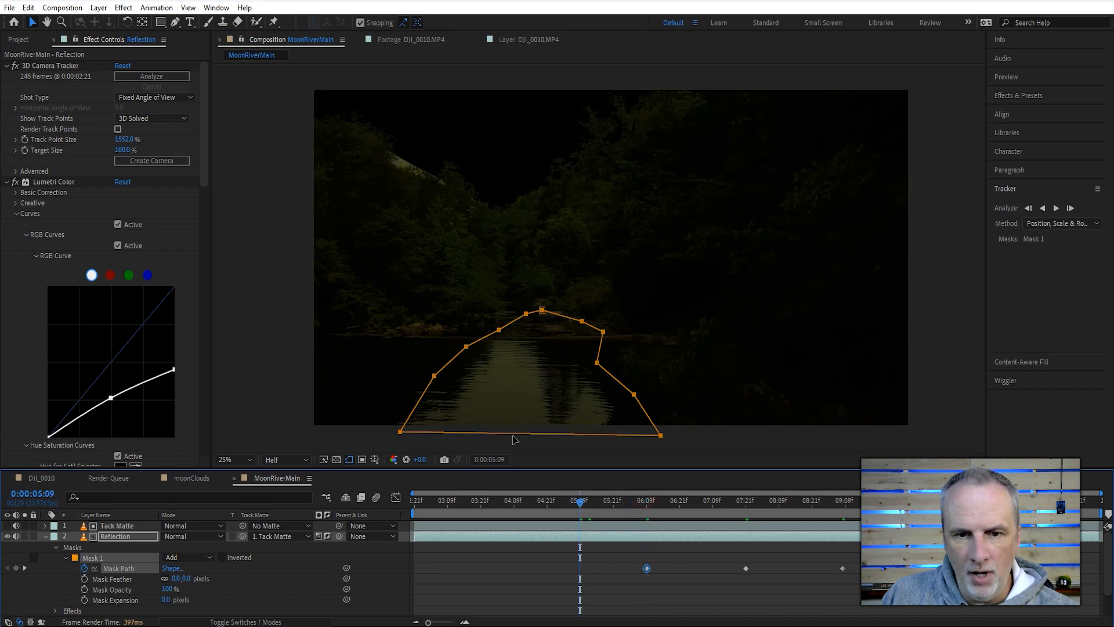
left_click_drag(530, 439, 509, 436)
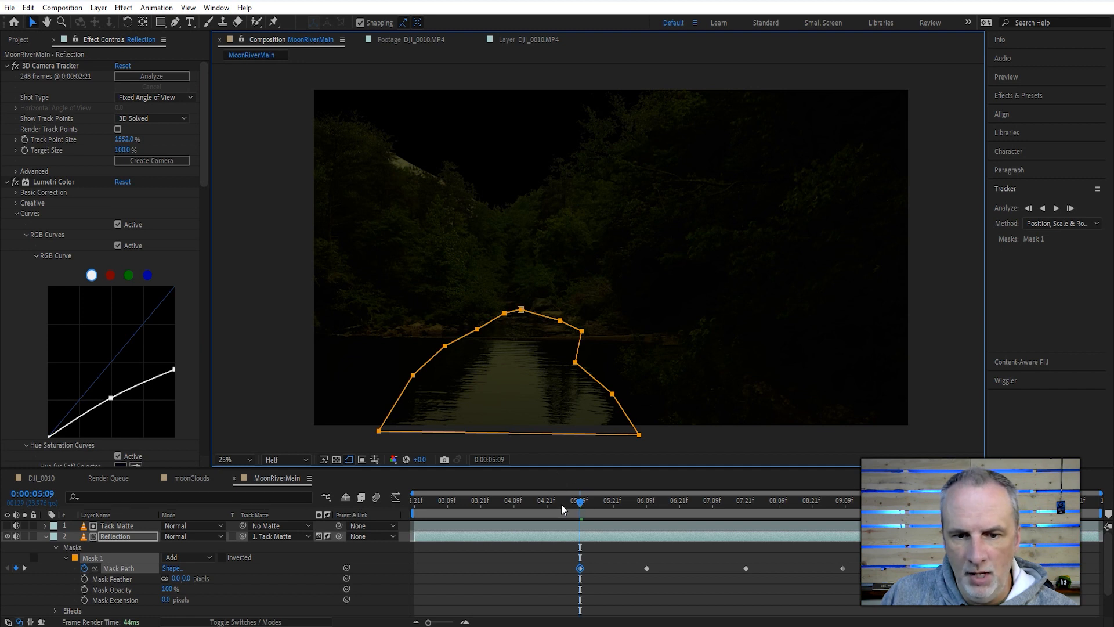
At 0:00:04:09, move the reflection mask left and pull its lower right point in towards the lit water
left_click(514, 500)
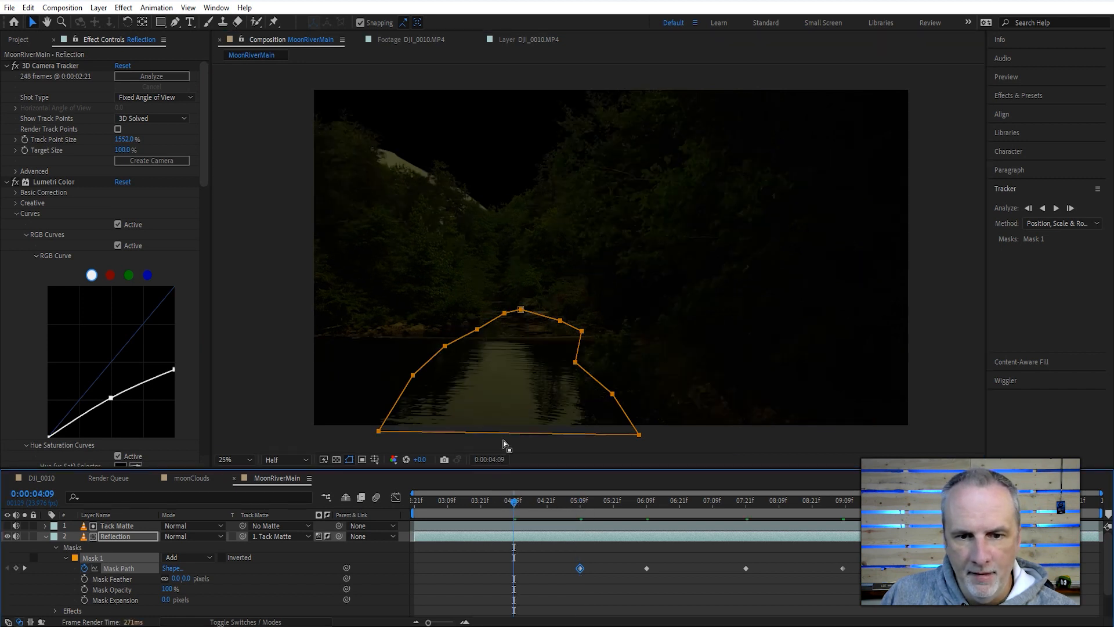
left_click_drag(505, 437, 492, 437)
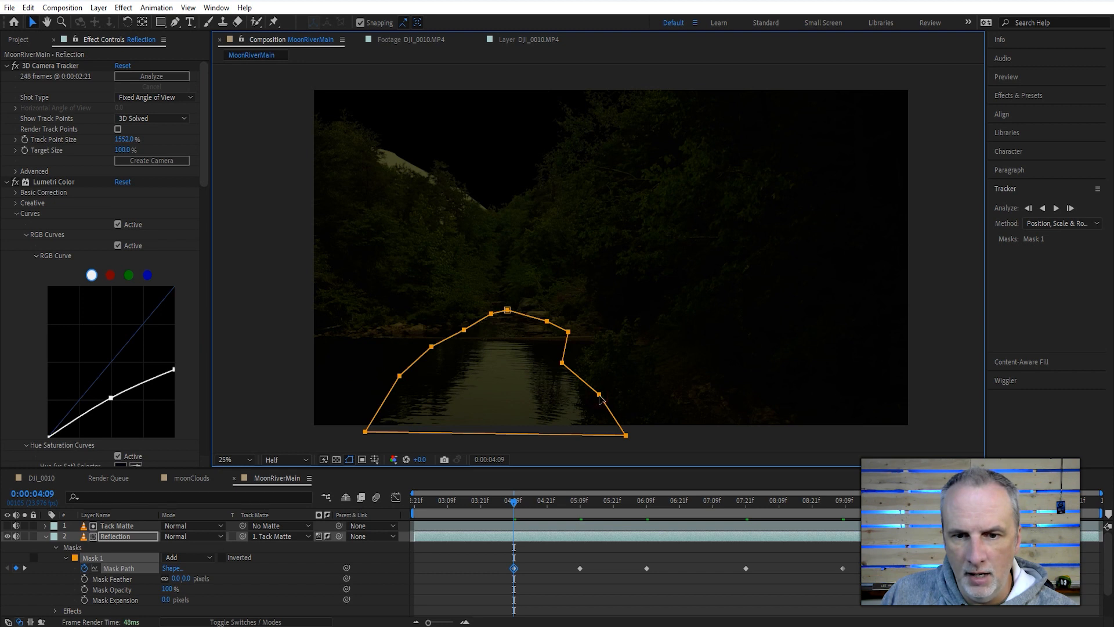
left_click_drag(599, 394, 583, 409)
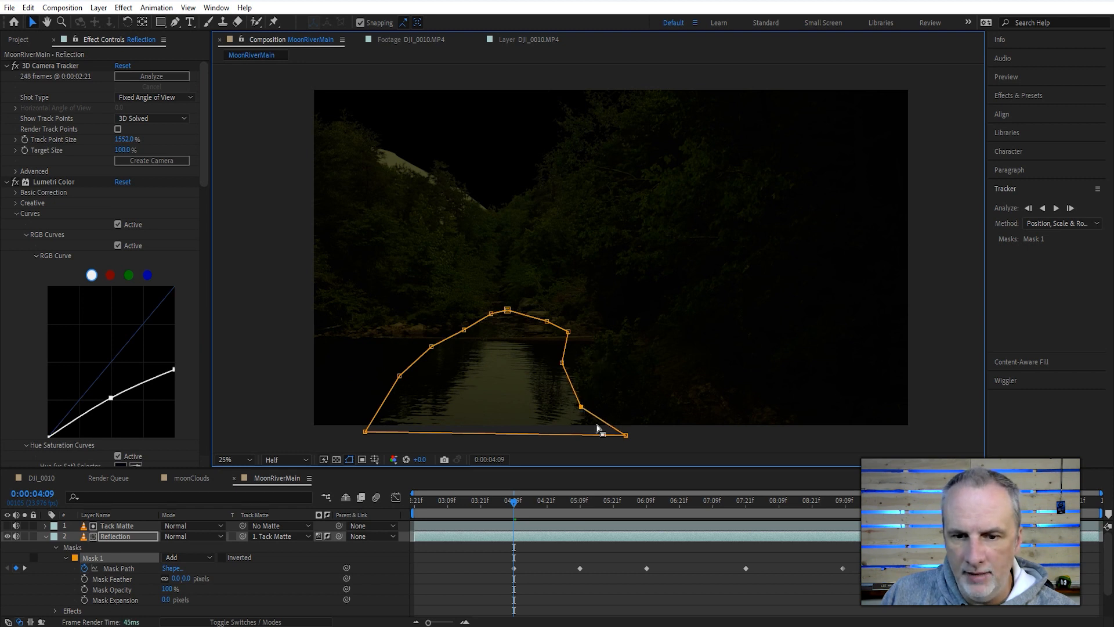
At 0:00:03:19, select all points of the reflection mask and shift the complete shape left
left_click(515, 507)
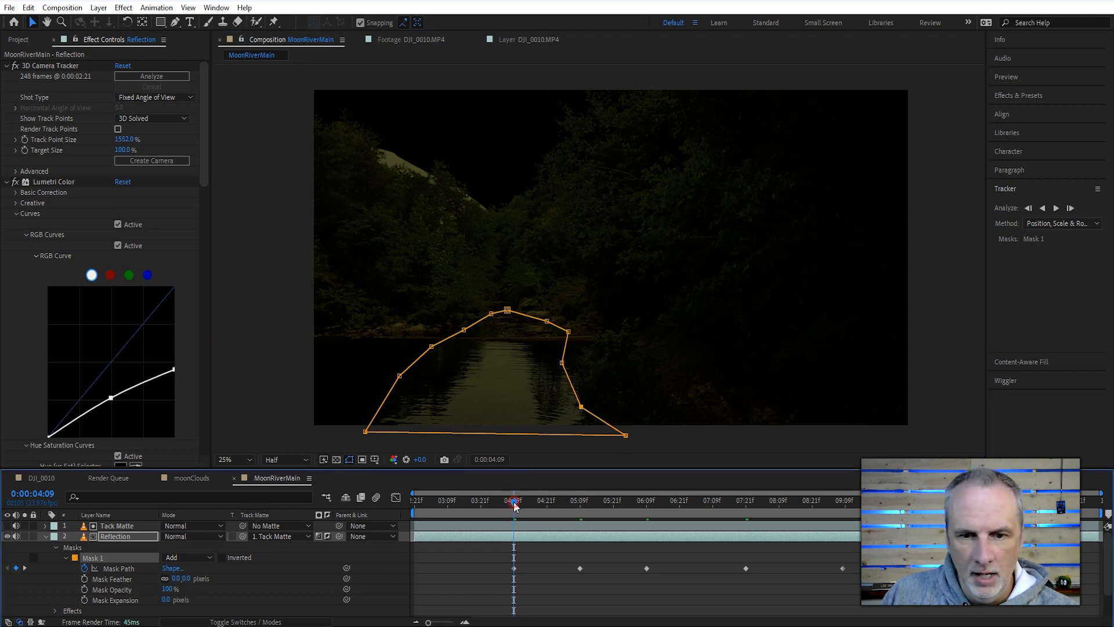
left_click_drag(512, 505, 477, 507)
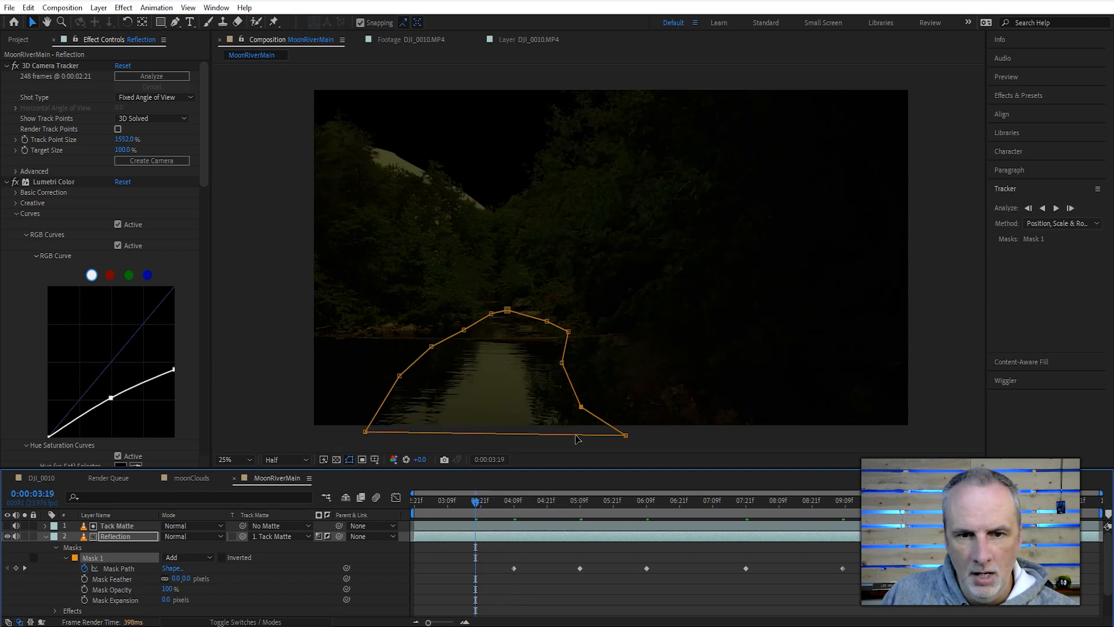
left_click_drag(571, 435, 565, 437)
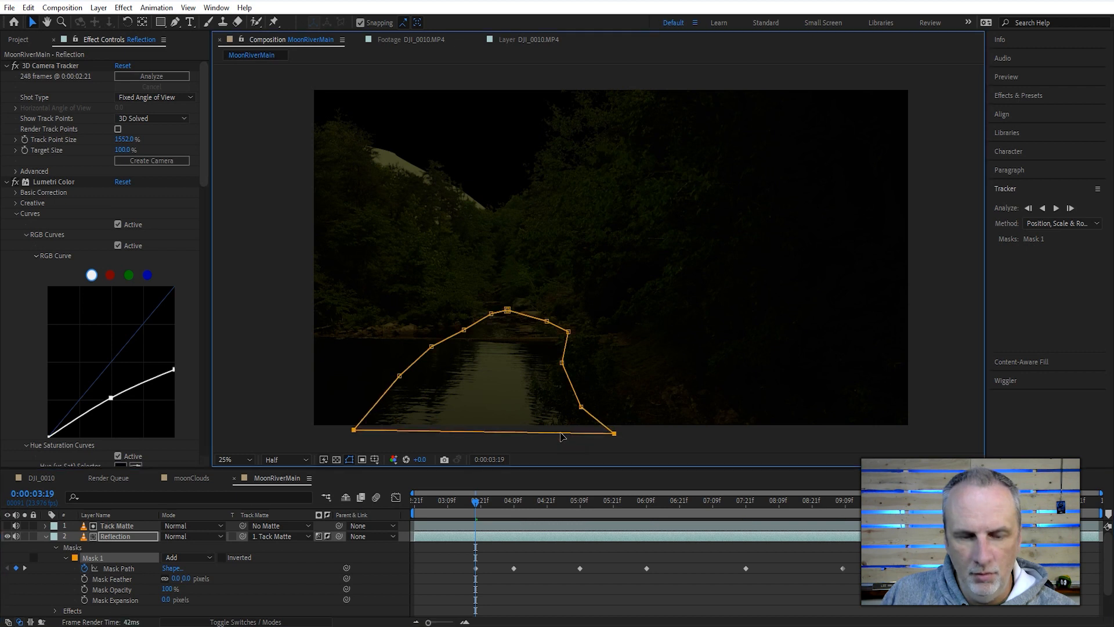
key("ctrl+z")
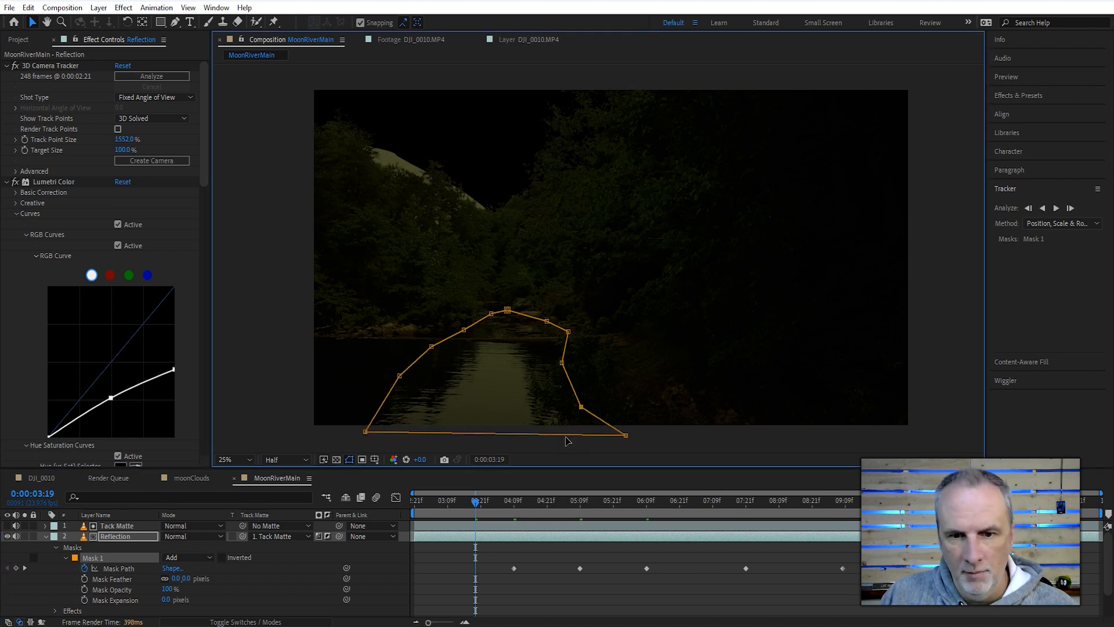
left_click_drag(341, 278, 632, 491)
key("Left")
key("Left")
left_click_drag(589, 437, 578, 437)
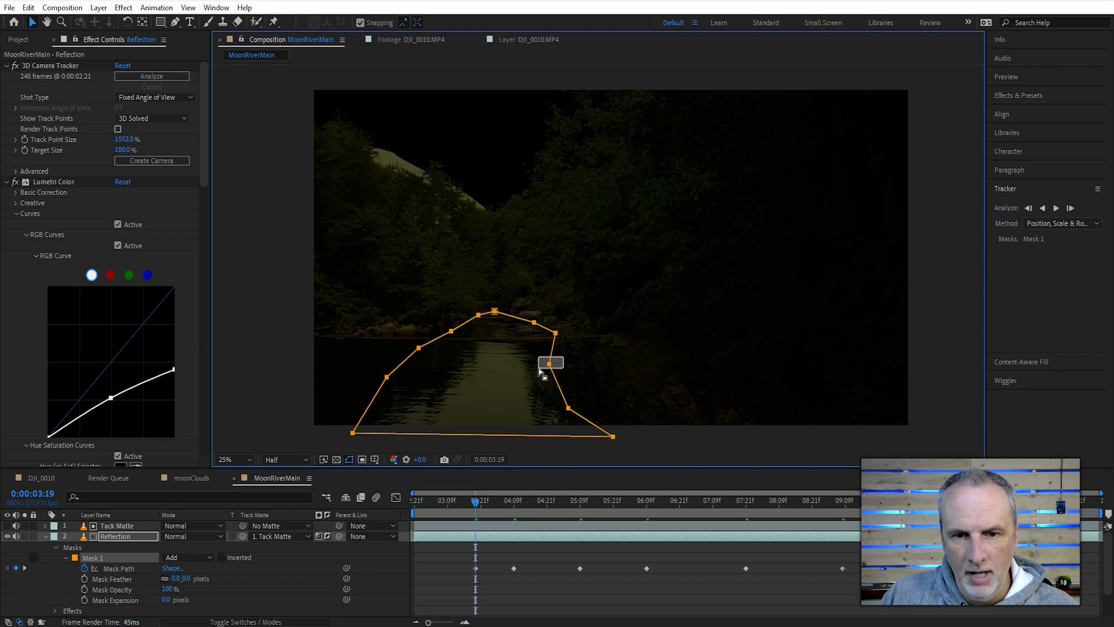
Tighten the mask's right side around the lit water at 0:00:03:19, adding one extra Pen point and pulling the bottom right corner inward
left_click_drag(549, 364, 529, 366)
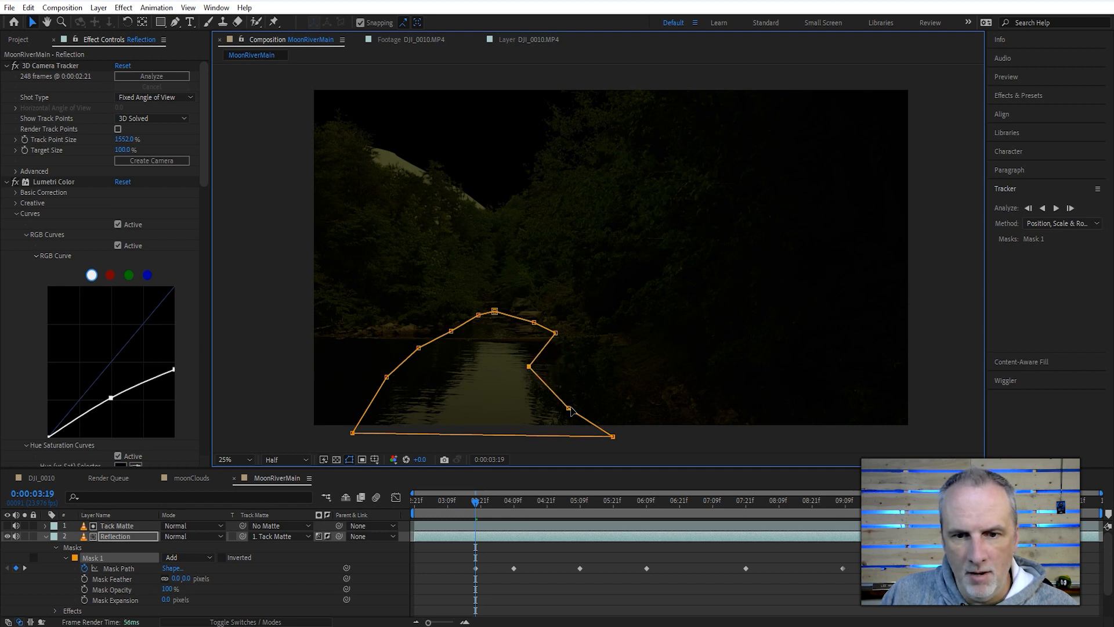
left_click_drag(568, 408, 549, 411)
mouse_move(529, 366)
left_mouse_down()
mouse_move(521, 377)
mouse_move(525, 366)
left_mouse_up()
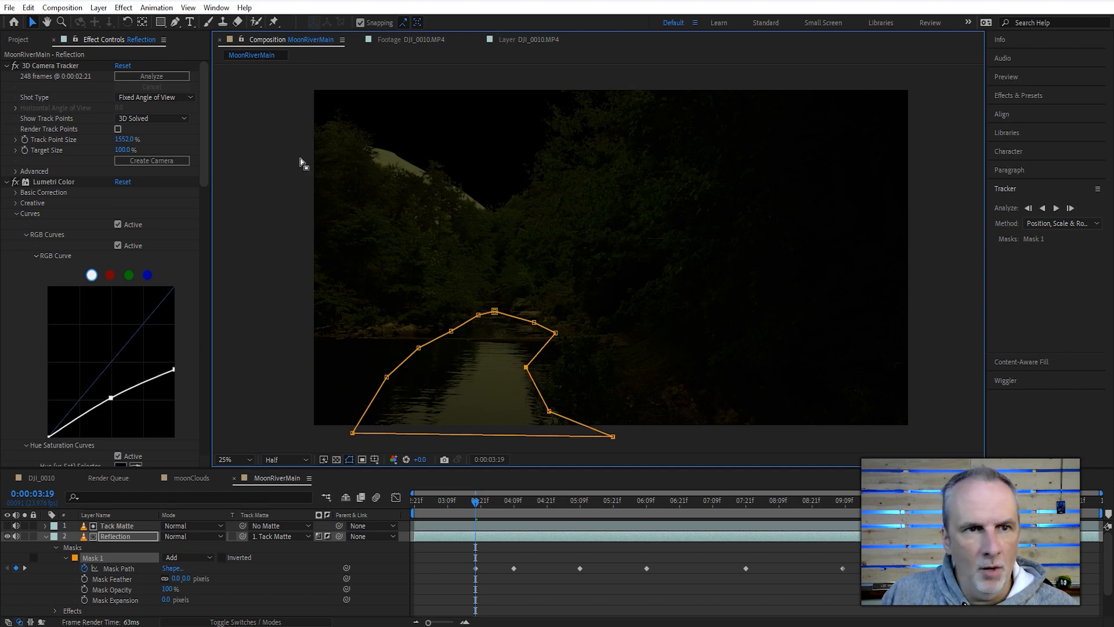
left_click(174, 23)
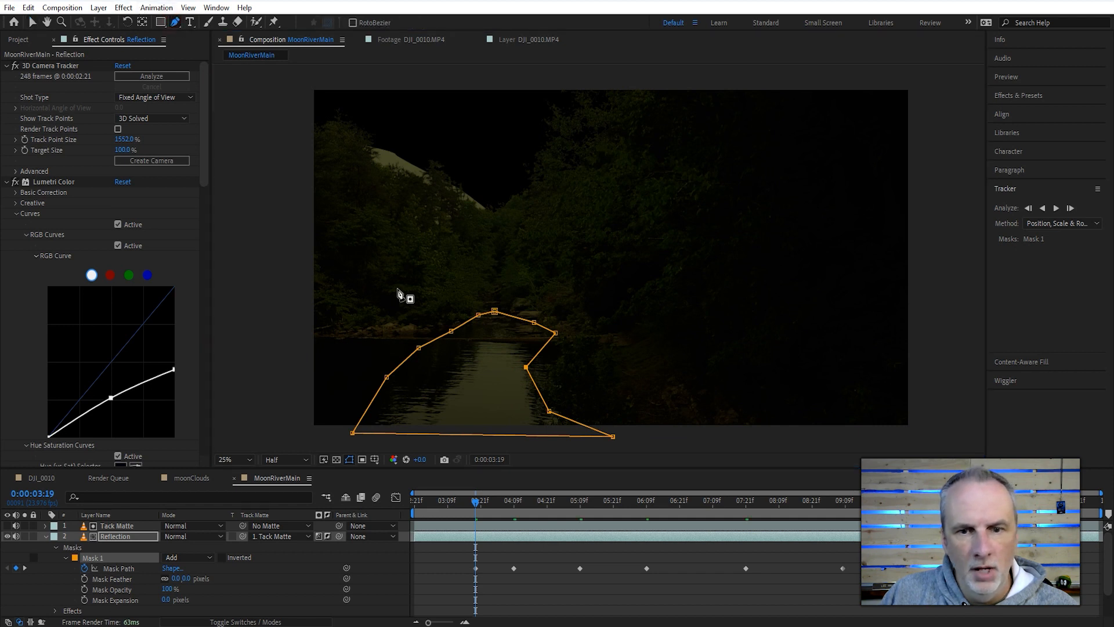
left_click(535, 387)
left_click_drag(535, 387, 542, 413)
left_click_drag(613, 437, 574, 435)
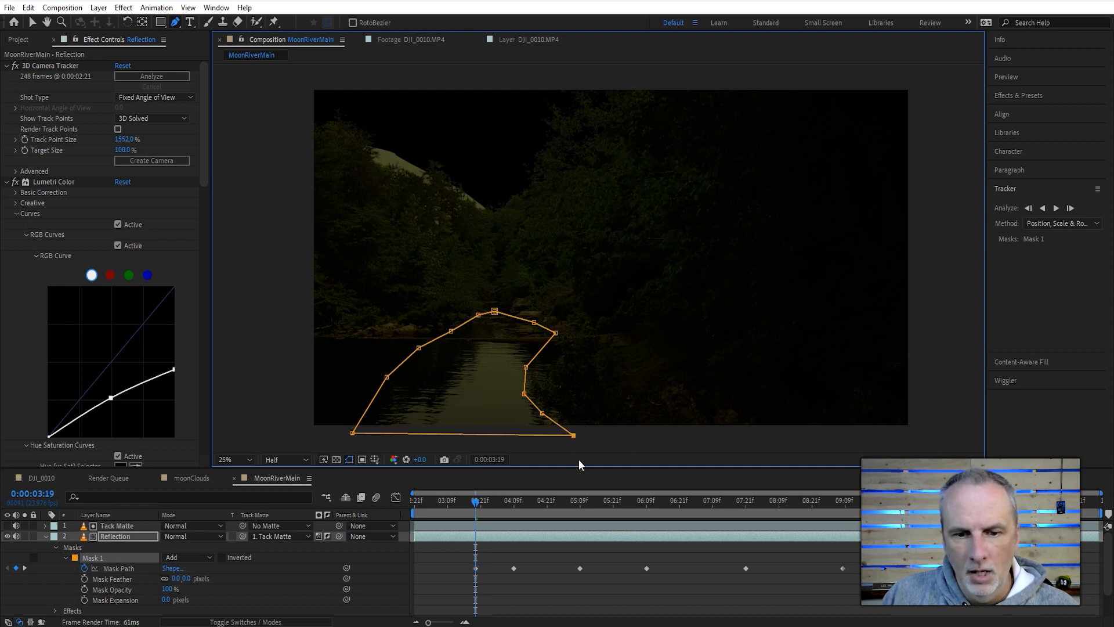
At 0:00:02:21, reshape the reflection mask's right-side points to exclude the dark foliage beside the lit water
left_click(410, 503)
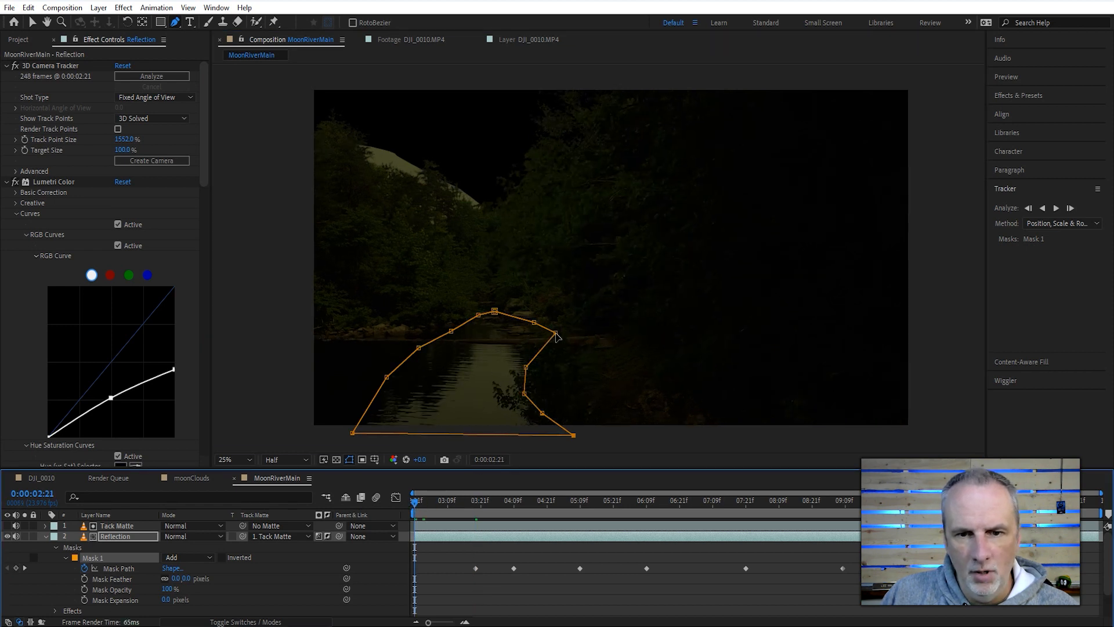
left_click_drag(555, 333, 515, 324)
left_click_drag(526, 367, 518, 419)
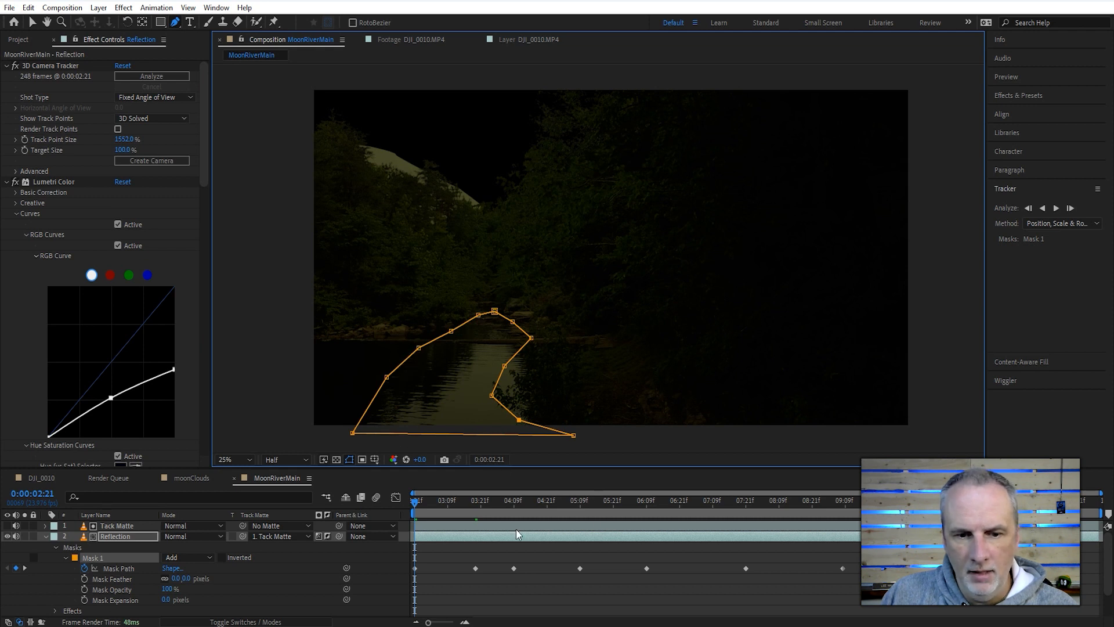
Refine the mask's upper right points at the 0:00:03:19 and 0:00:04:09 keyframes to fit the reflection more closely
key("k")
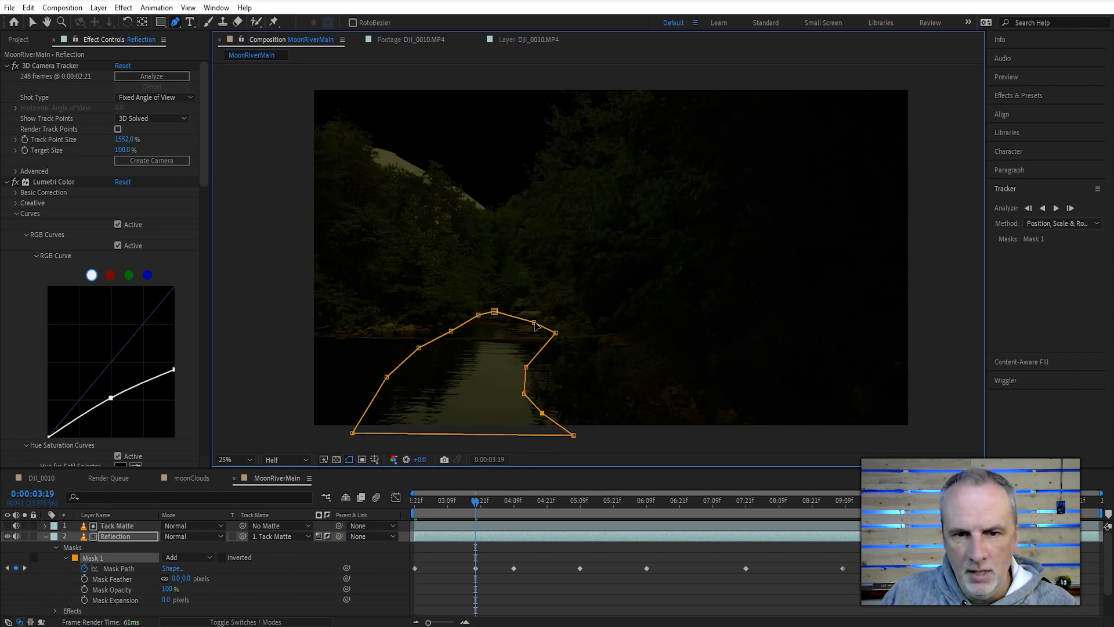
left_click_drag(534, 322, 545, 337)
key("k")
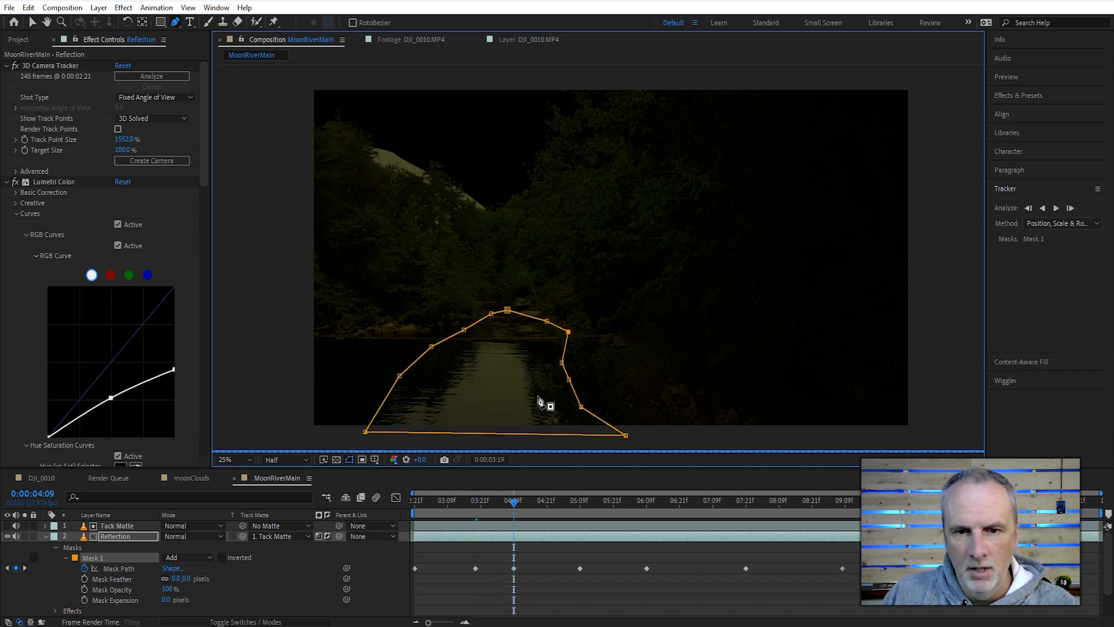
left_click_drag(570, 333, 560, 335)
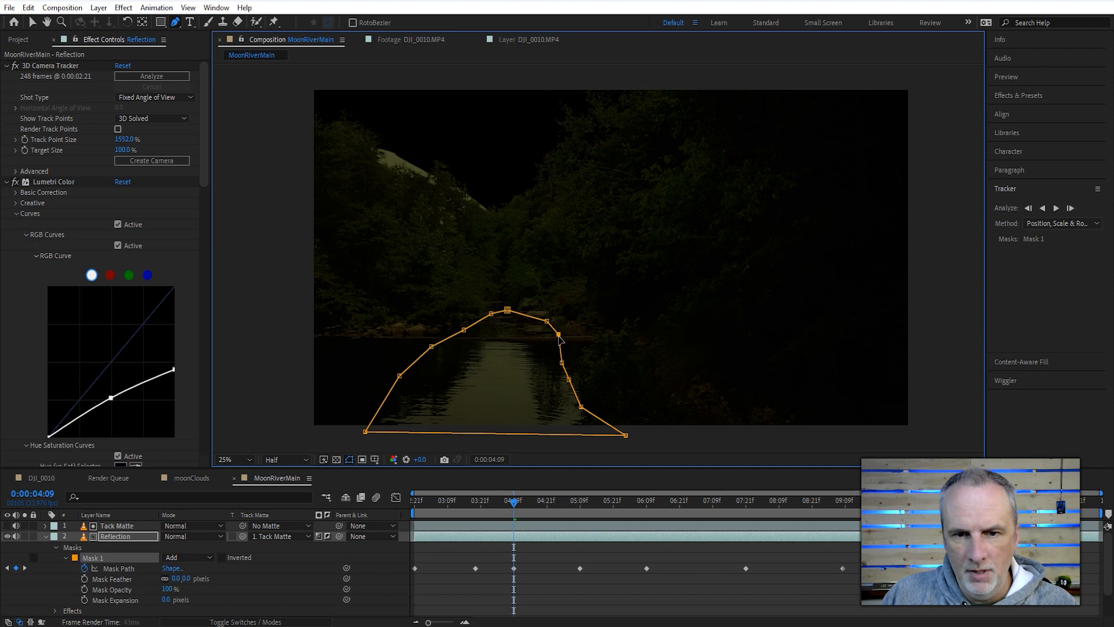
left_click(546, 320)
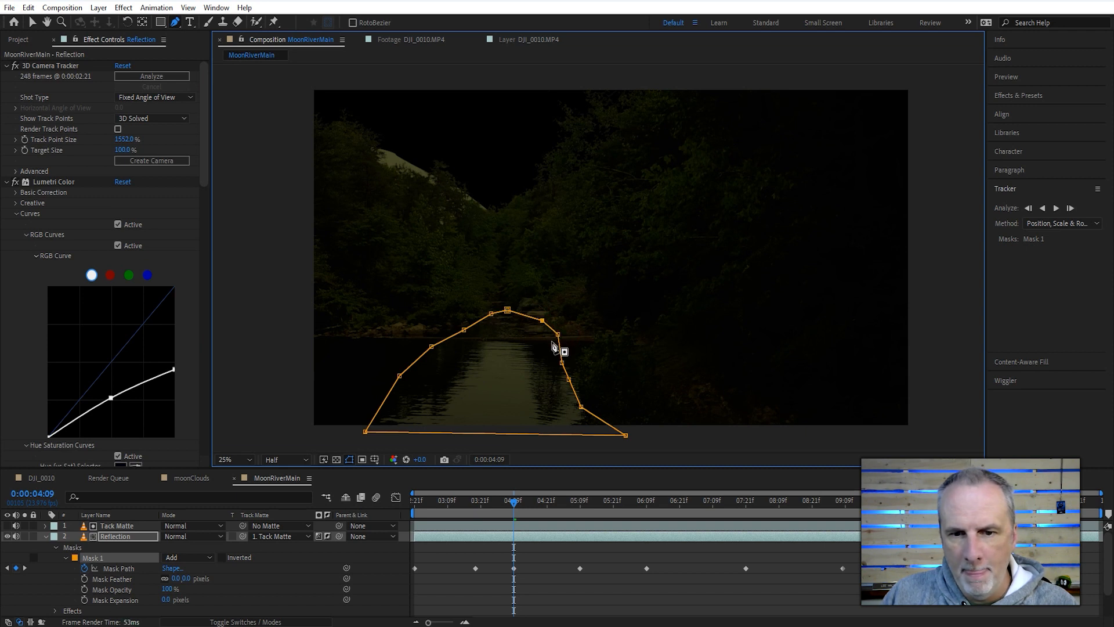
Shift all points of the reflection mask slightly left around 0:00:11:09 so it stays on the lit water
key("k")
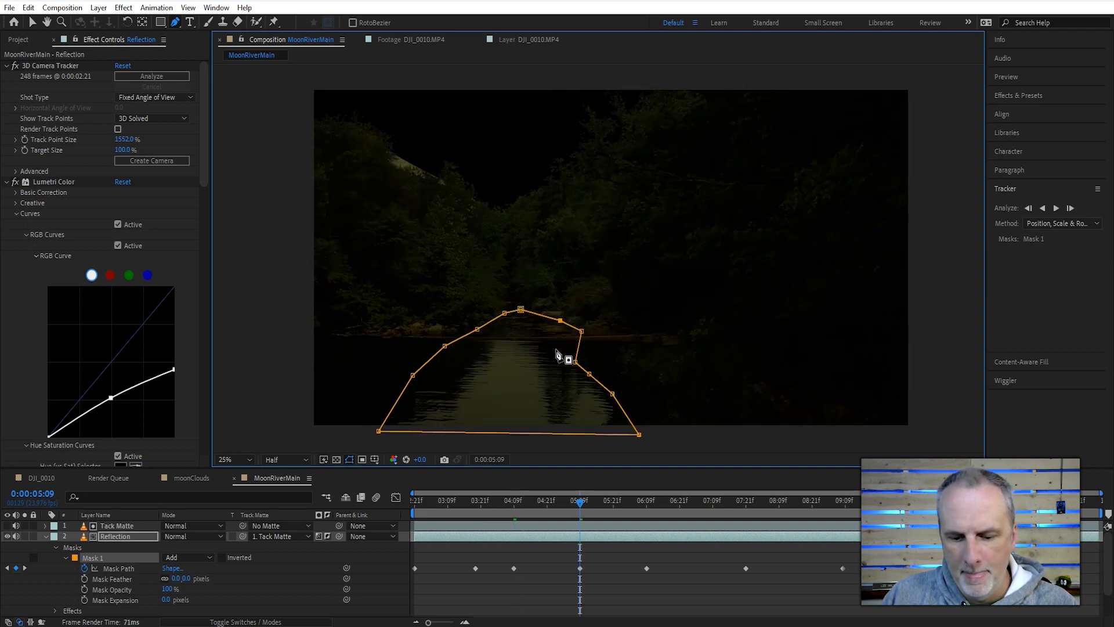
key("k")
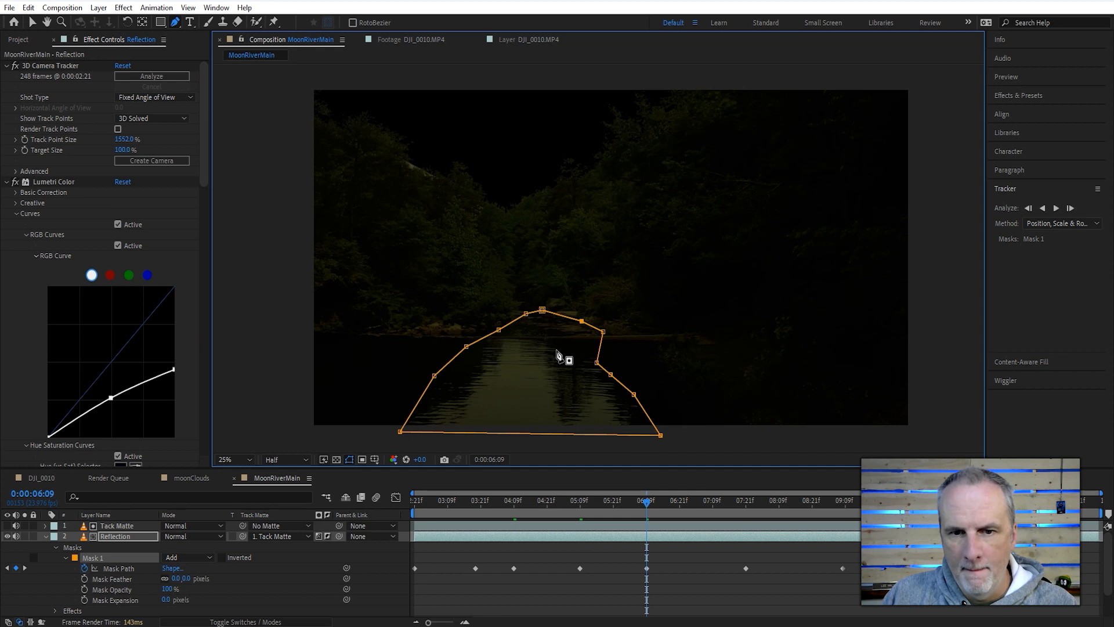
key("k")
key("k")
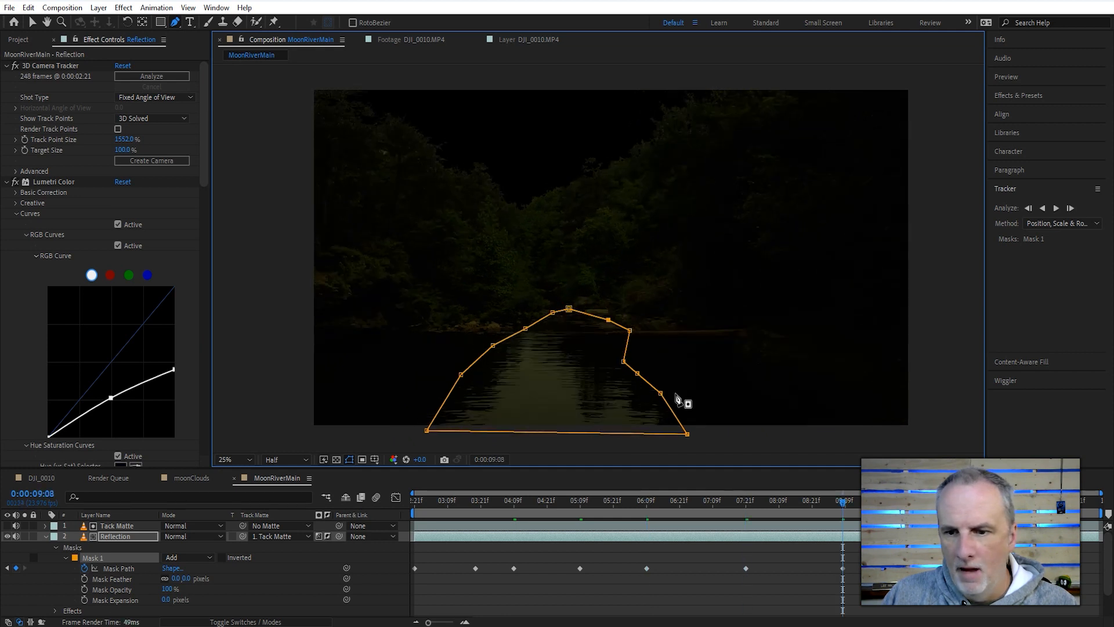
left_click(910, 500)
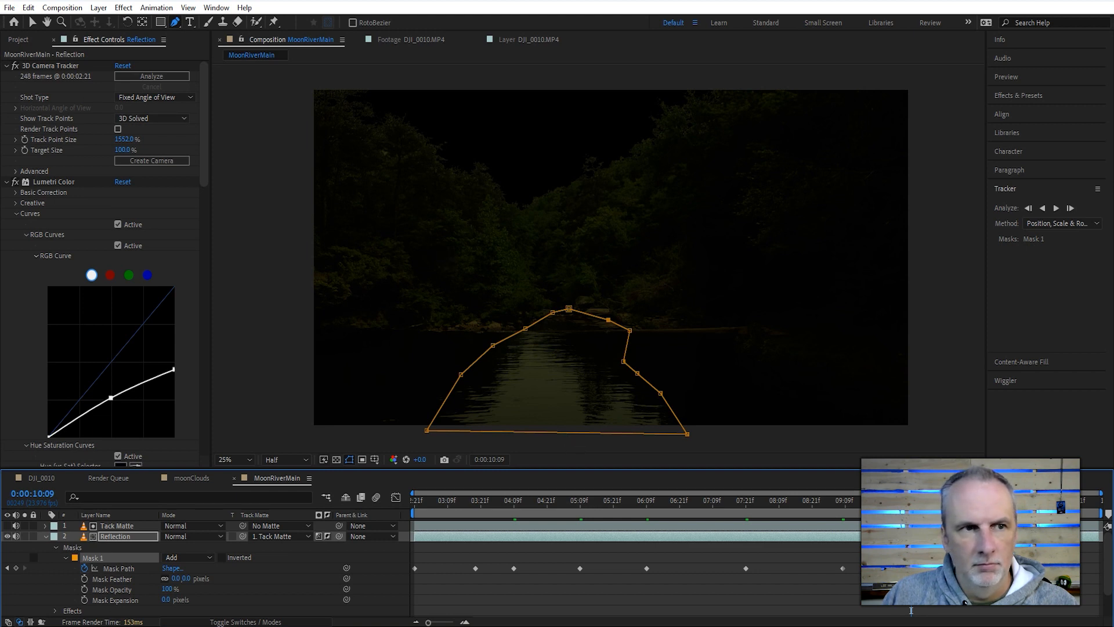
left_click(31, 22)
left_click_drag(409, 260, 648, 433)
left_click_drag(910, 500, 977, 500)
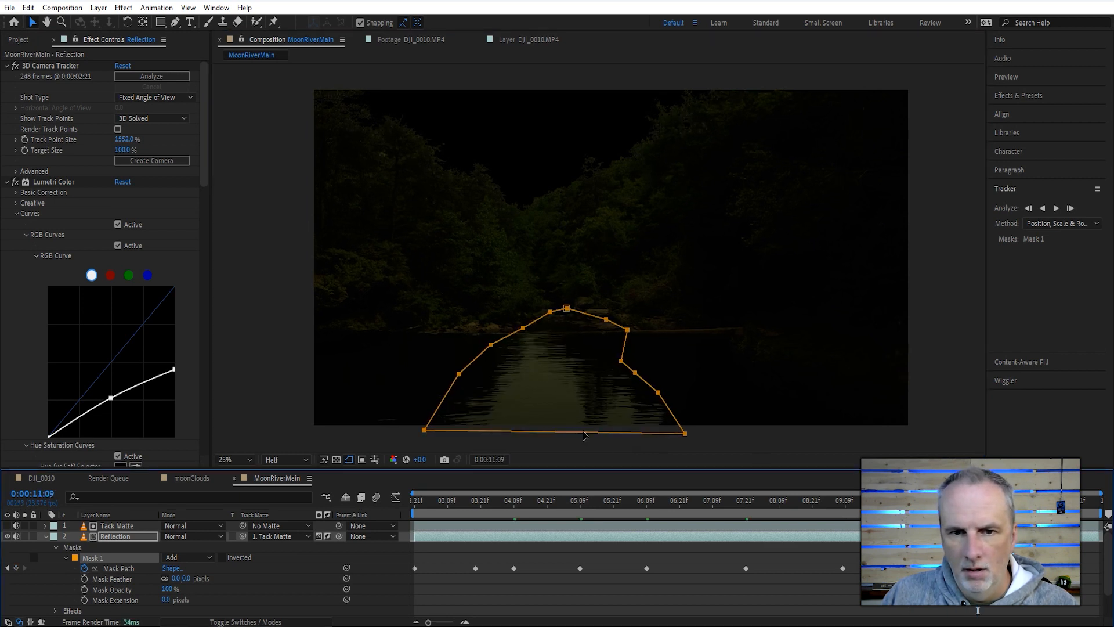
left_click_drag(574, 435, 572, 434)
key("space")
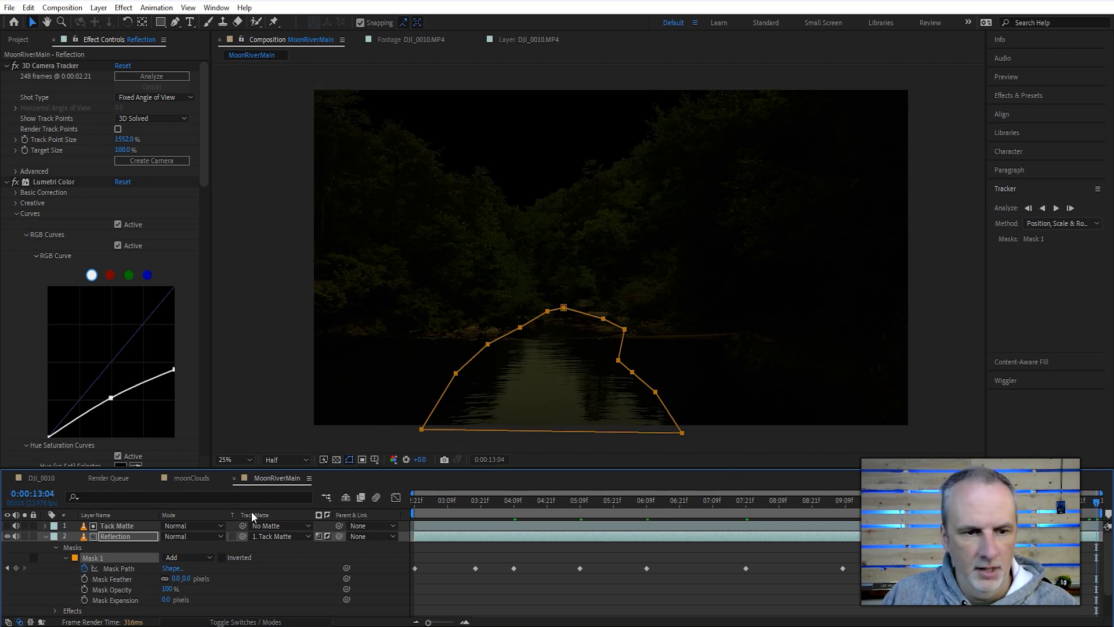
Brighten the Reflection layer by resetting its Lumetri RGB curve to a straight line and moving the white point inward
left_click(123, 537)
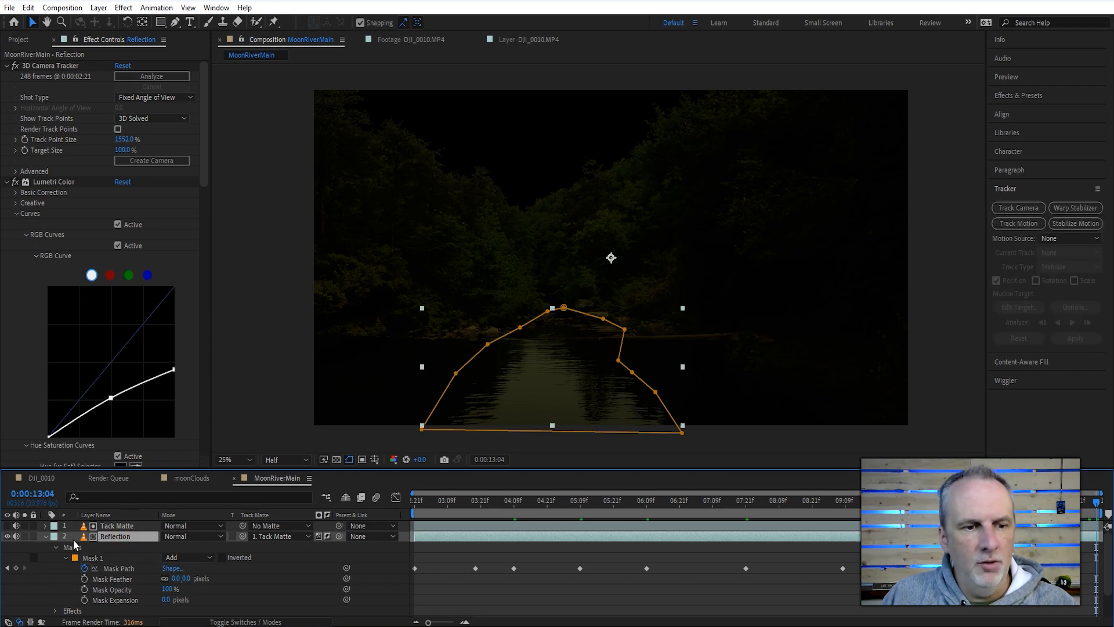
left_click(45, 537)
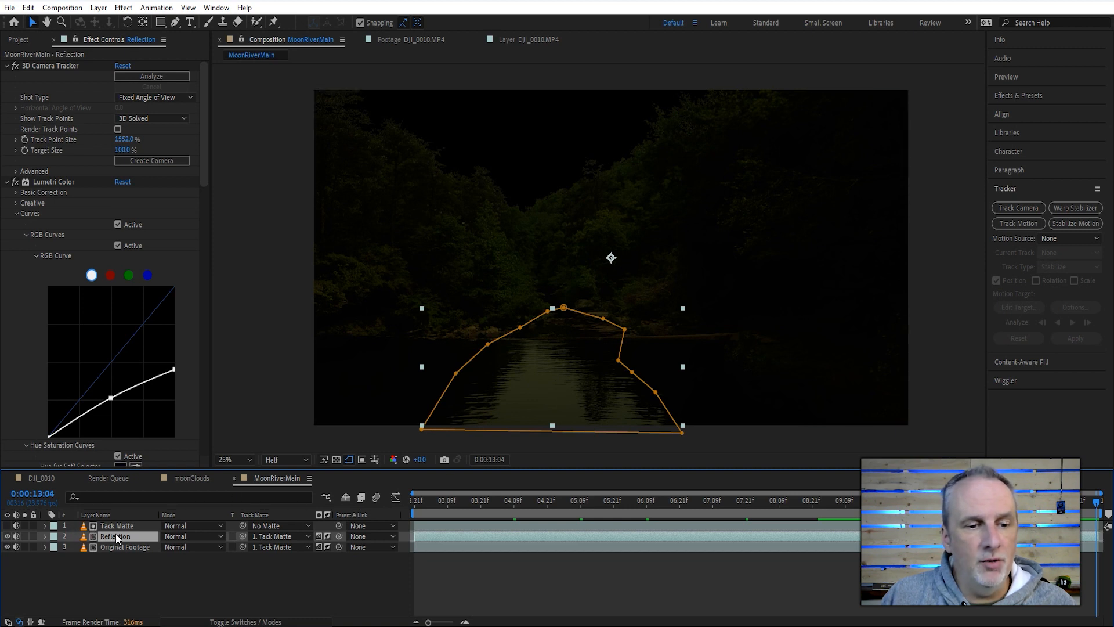
left_click(57, 182)
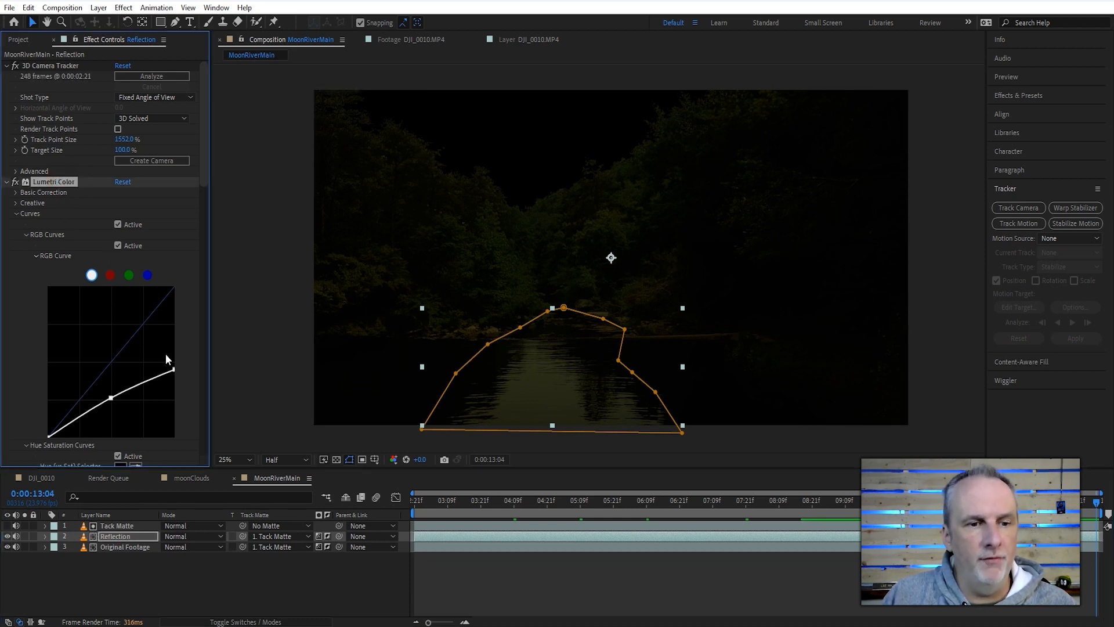
double_click(113, 398)
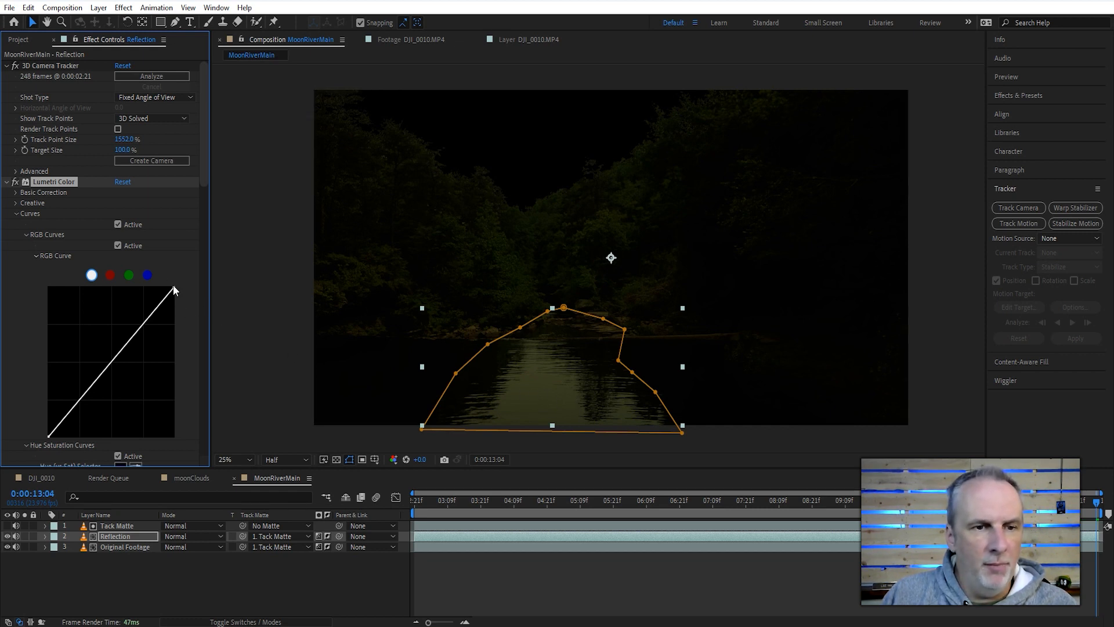
left_click_drag(173, 288, 128, 273)
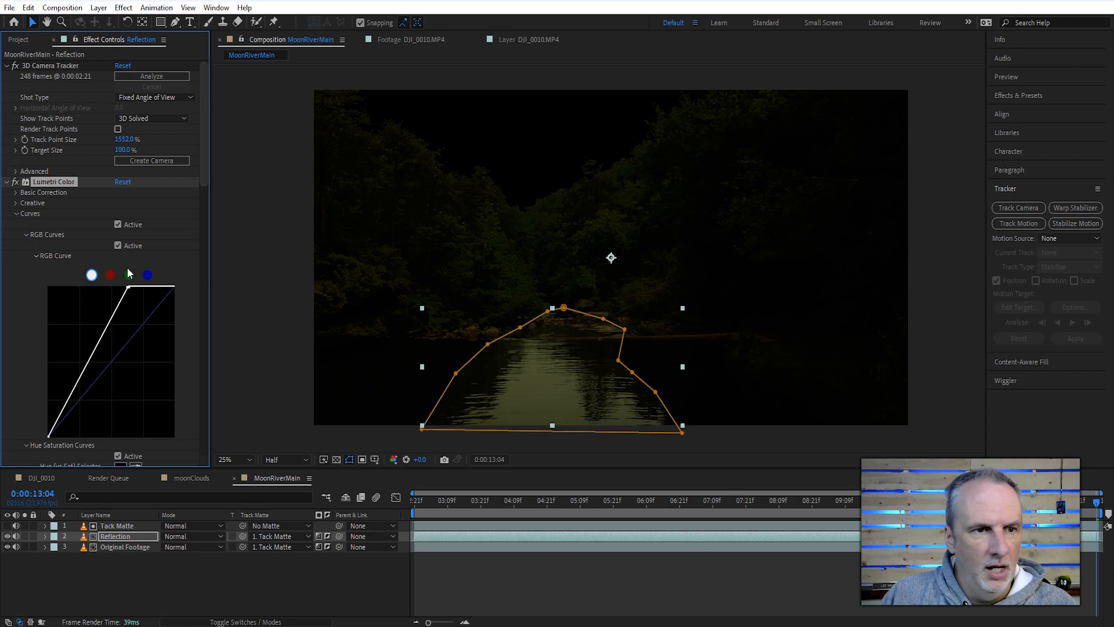
left_click(16, 203)
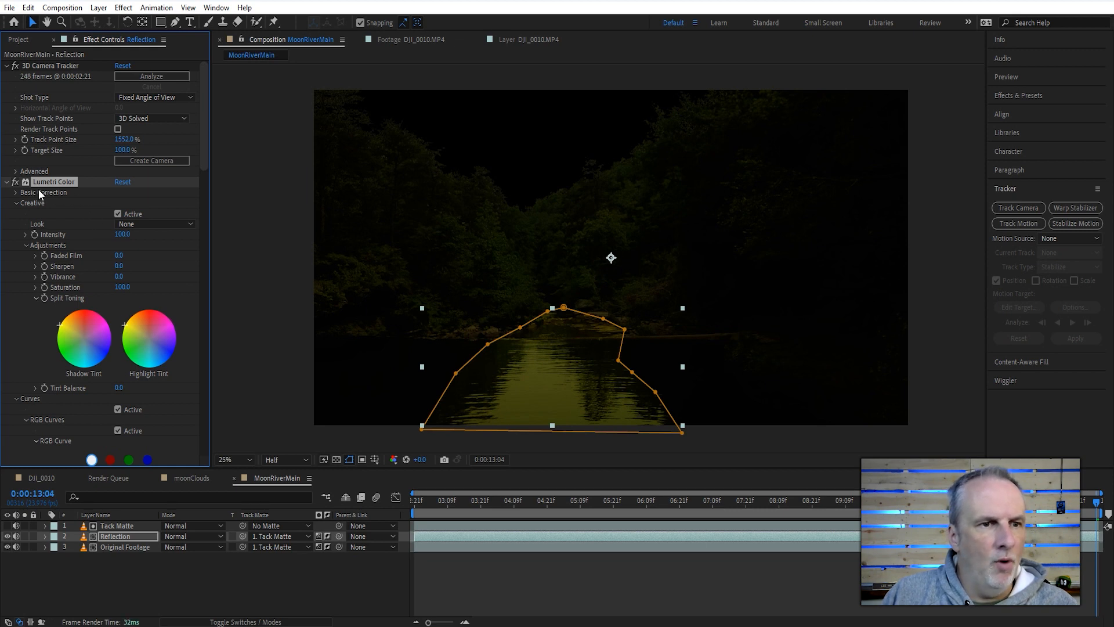
left_click(16, 203)
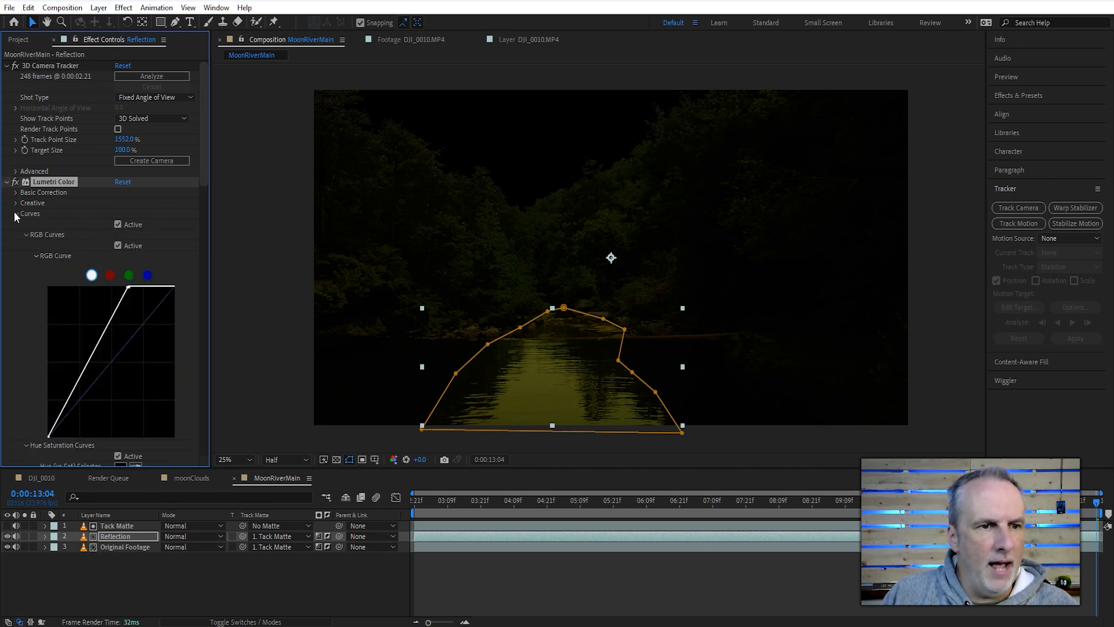
Boost the yellow saturation in the Reflection layer's Hue vs Sat curve, anchoring it with points at red and green
scroll(96, 263, "down", 5)
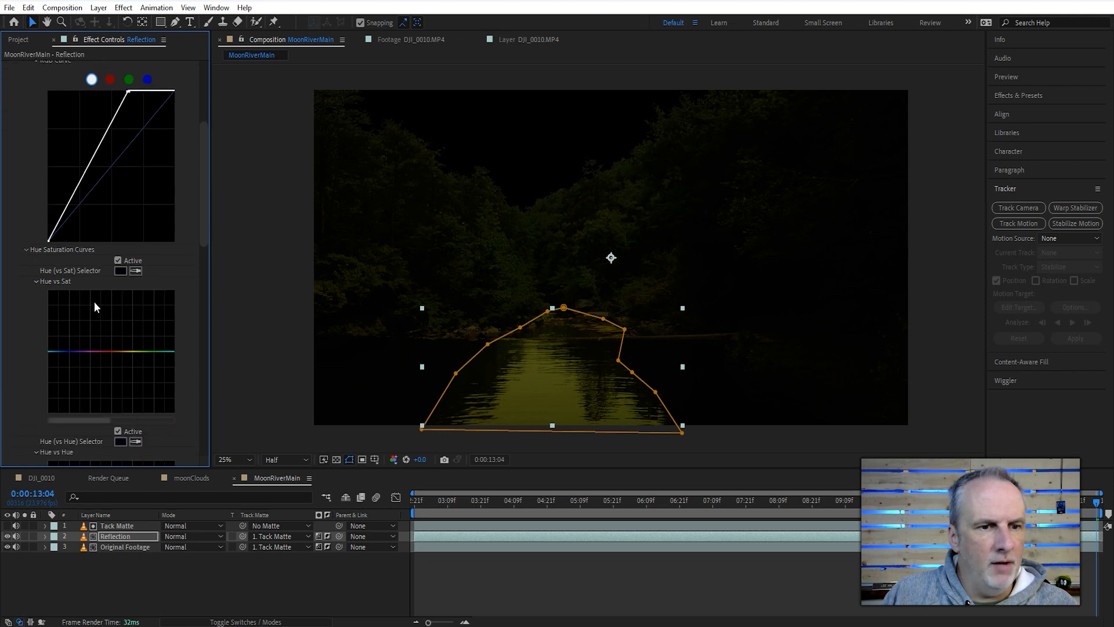
left_click(113, 352)
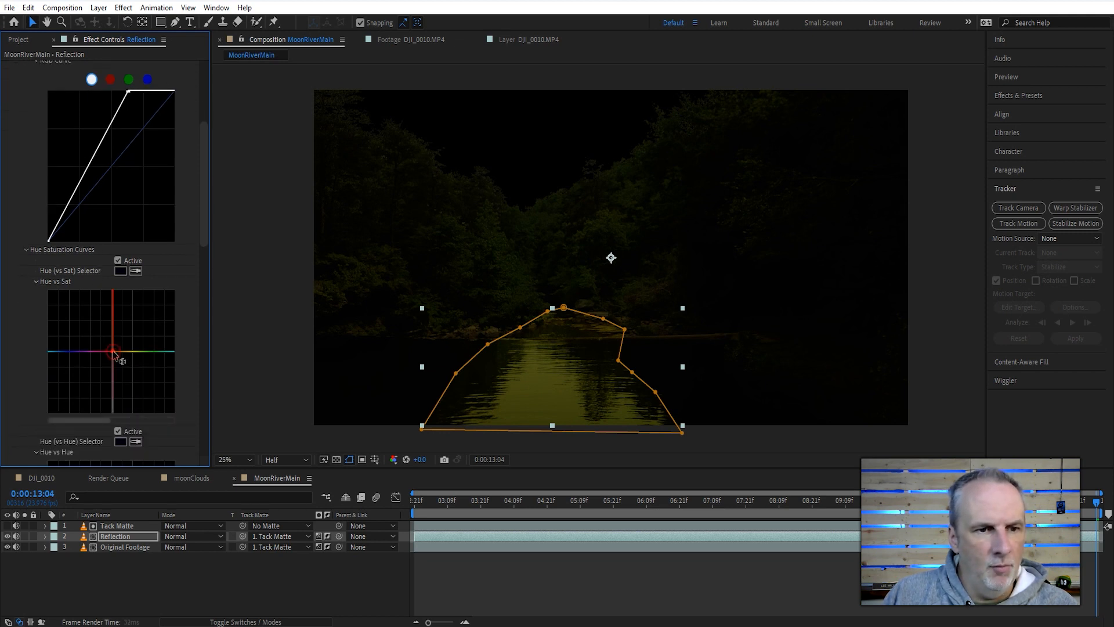
left_click(152, 352)
left_click_drag(152, 351, 136, 311)
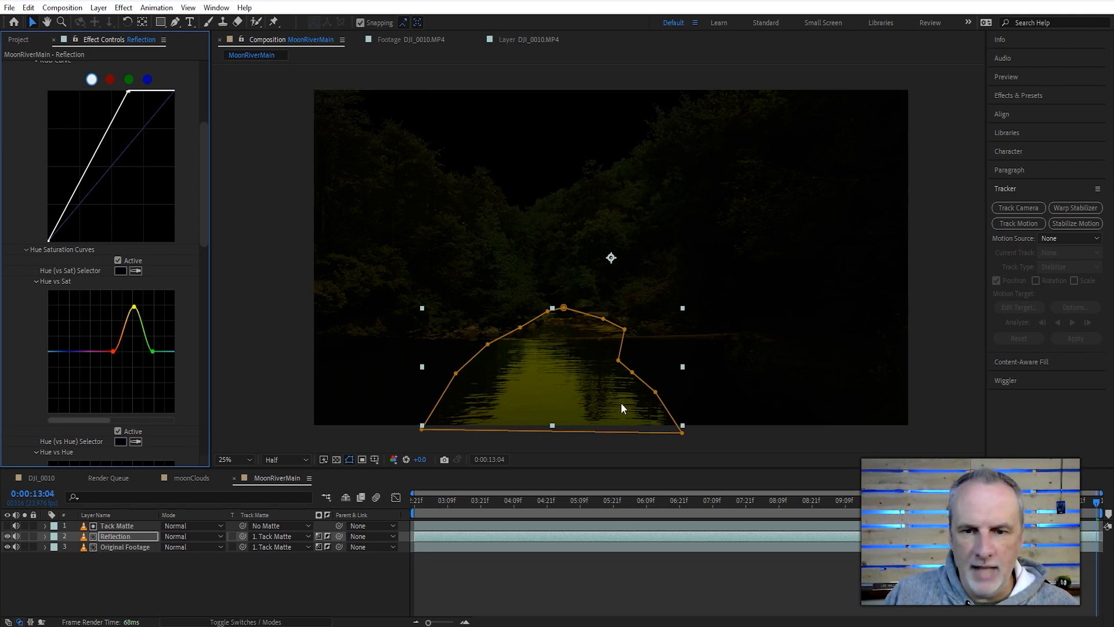
Lower the Reflection layer's opacity to 58% and deselect the layer
left_click(111, 536)
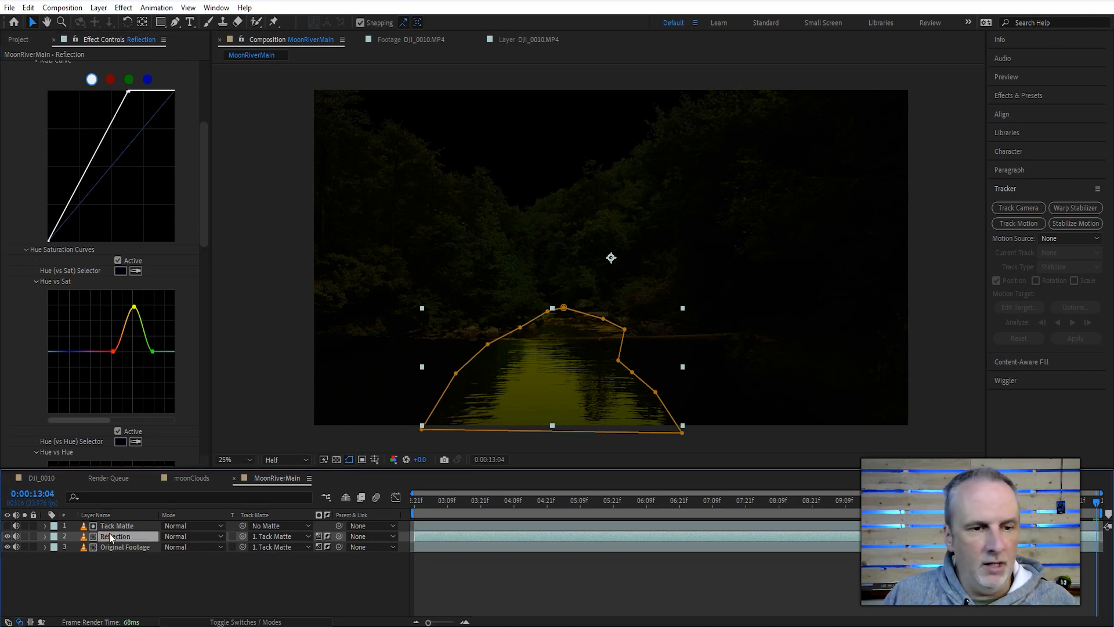
key("t")
left_click_drag(168, 550, 128, 543)
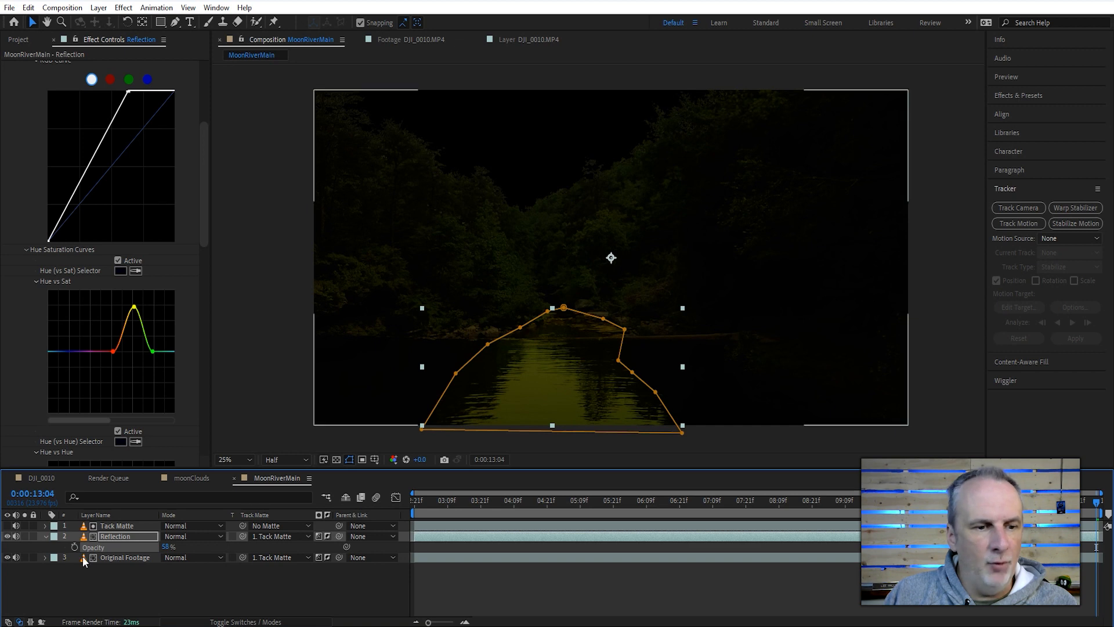
left_click(46, 536)
left_click(98, 572)
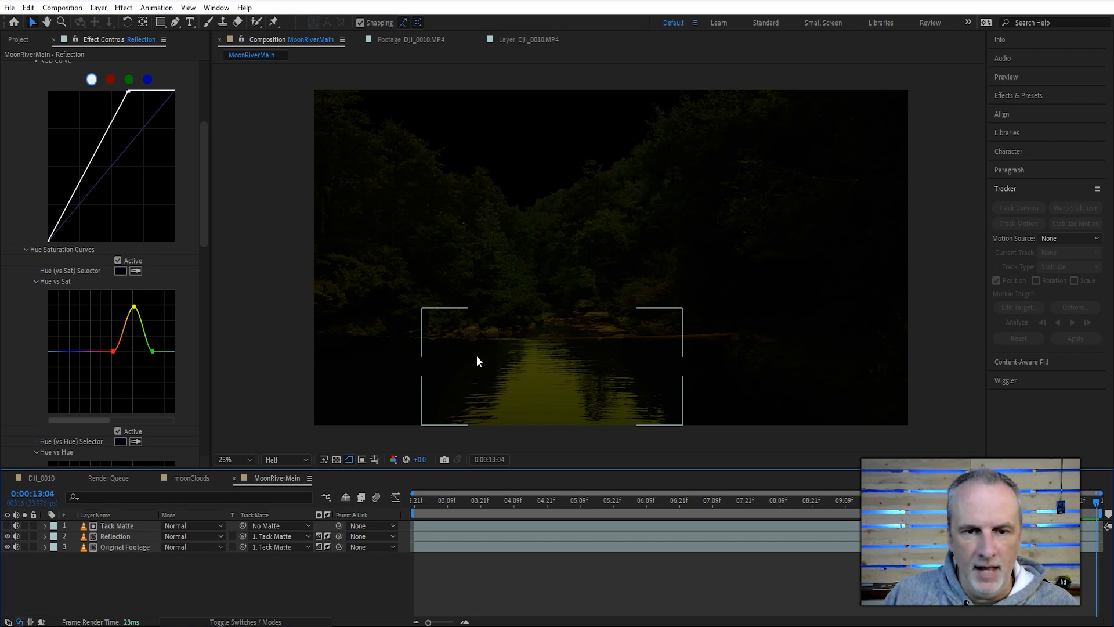
Soften the edges of the Reflection layer's Mask 1 with a 160-pixel mask feather, hiding the mask outline to judge the blend
left_click(101, 537)
left_click(45, 536)
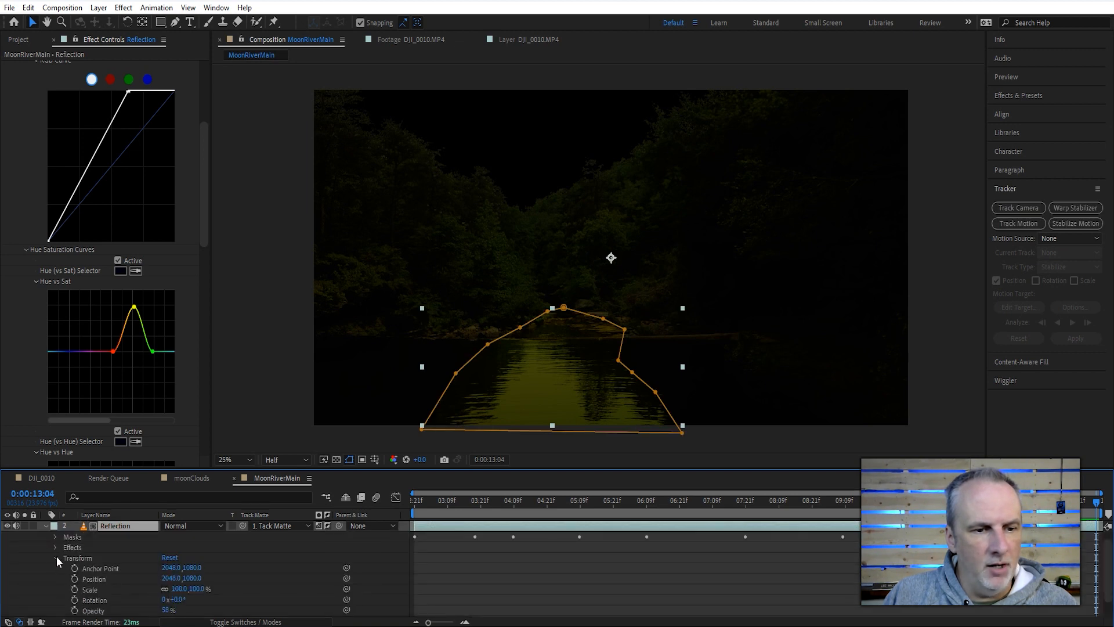
left_click(57, 555)
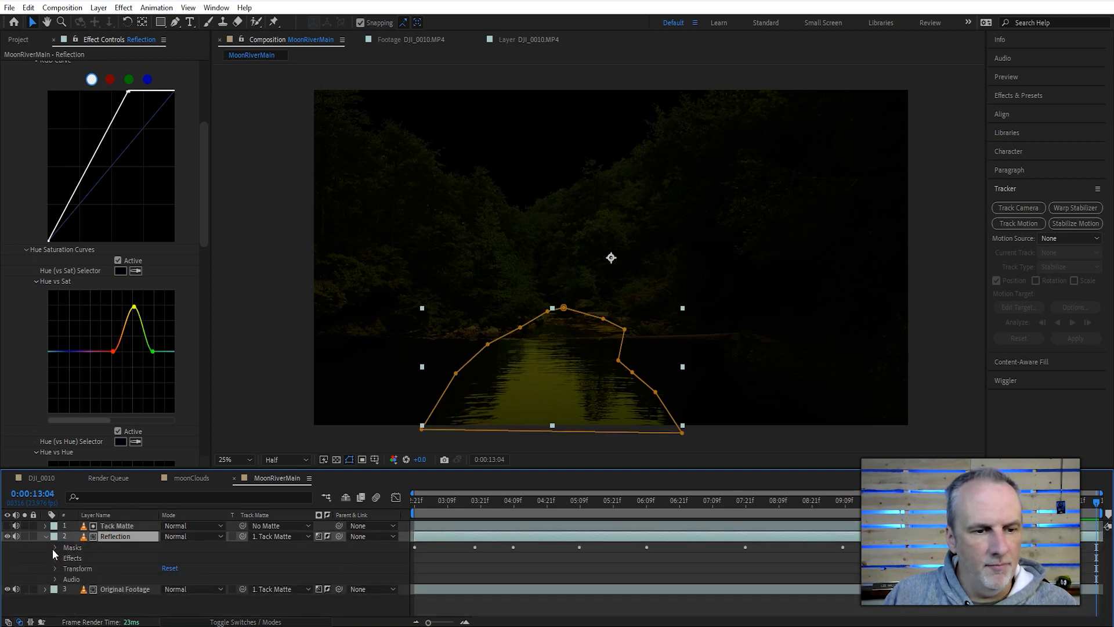
left_click(55, 547)
left_click(65, 558)
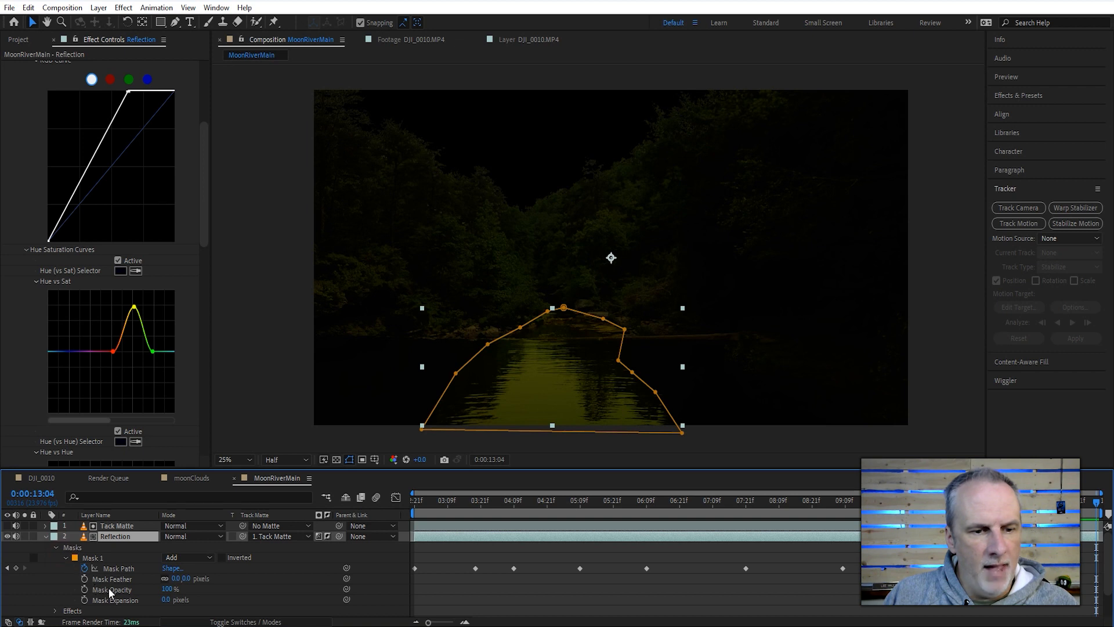
left_click_drag(185, 579, 246, 590)
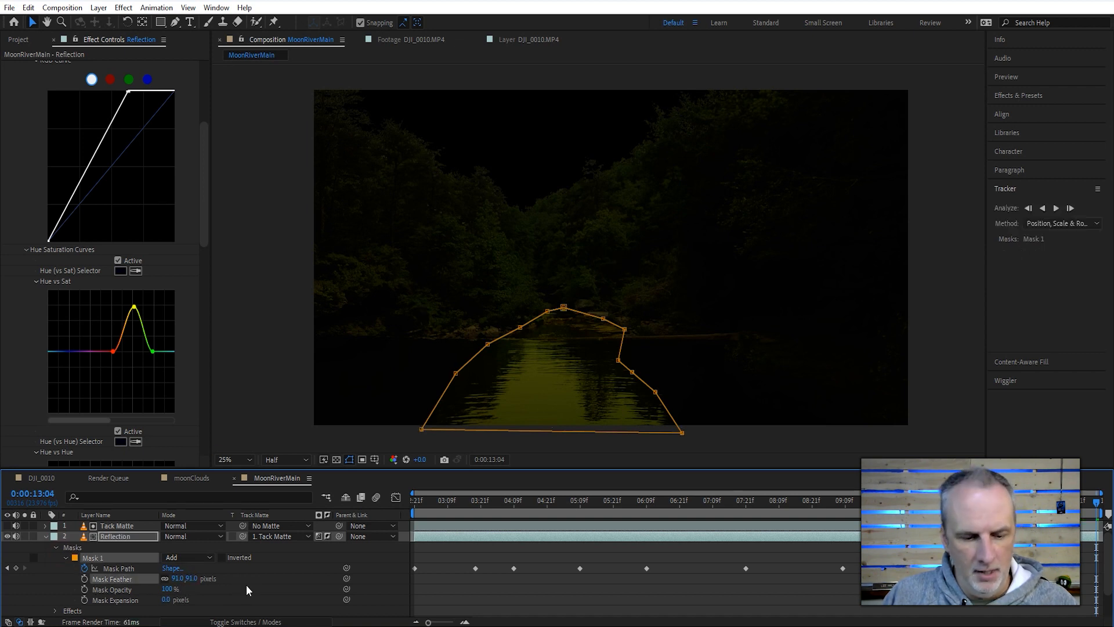
key("ctrl+shift+h")
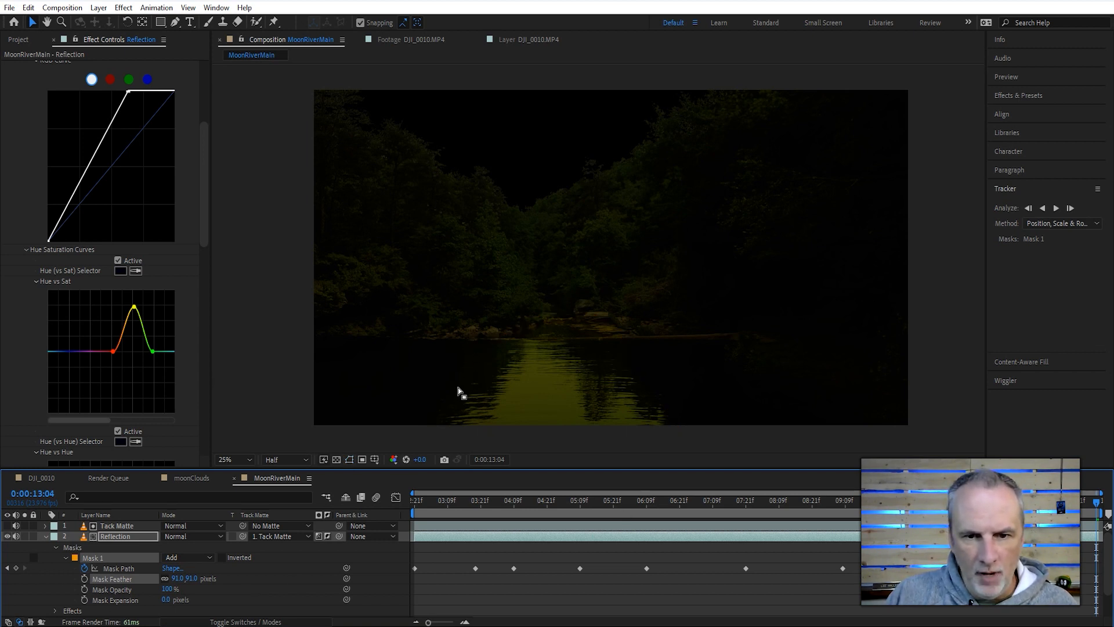
scroll(471, 367, "up", 2)
key("h")
left_click_drag(552, 229, 611, 181)
key("v")
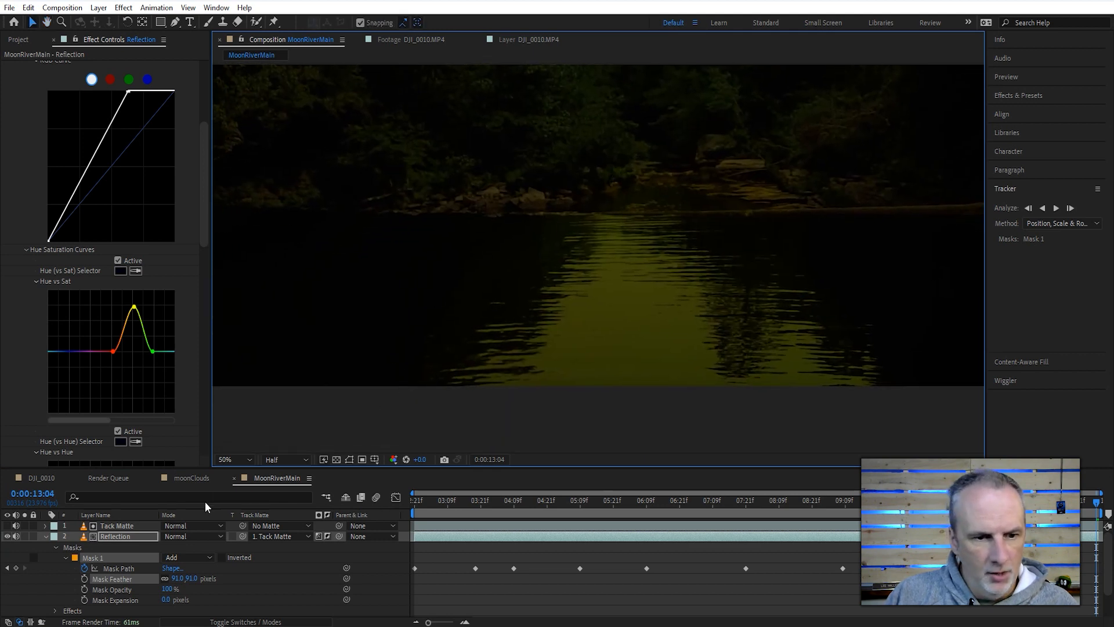
left_click_drag(192, 579, 231, 579)
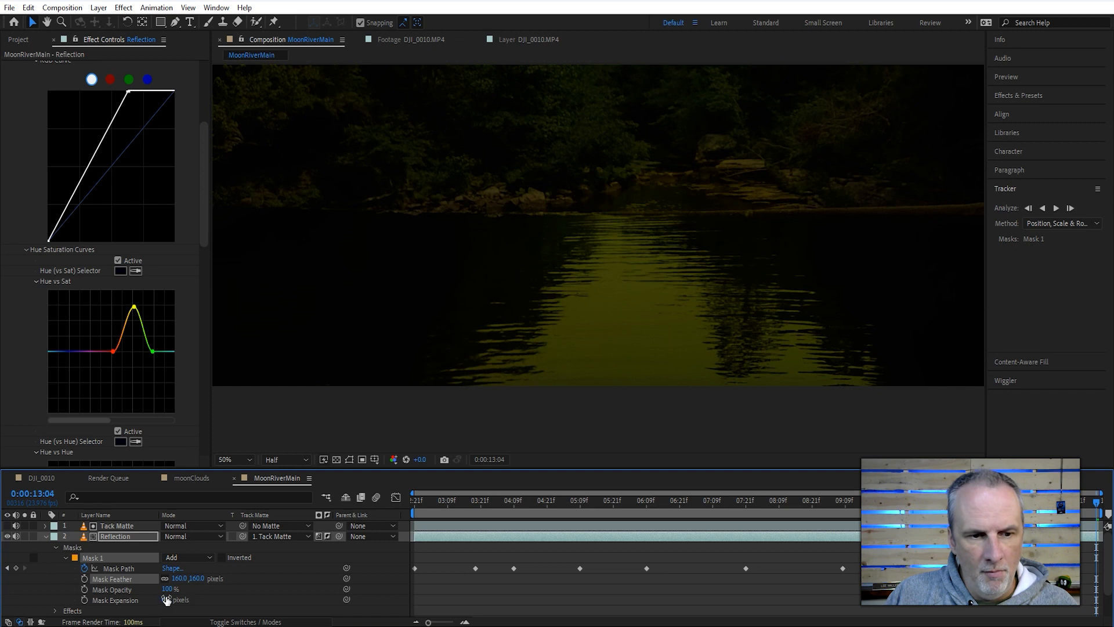
Contract the reflection mask with a mask expansion of -24 pixels and collapse the layer's properties
left_click_drag(166, 599, 152, 596)
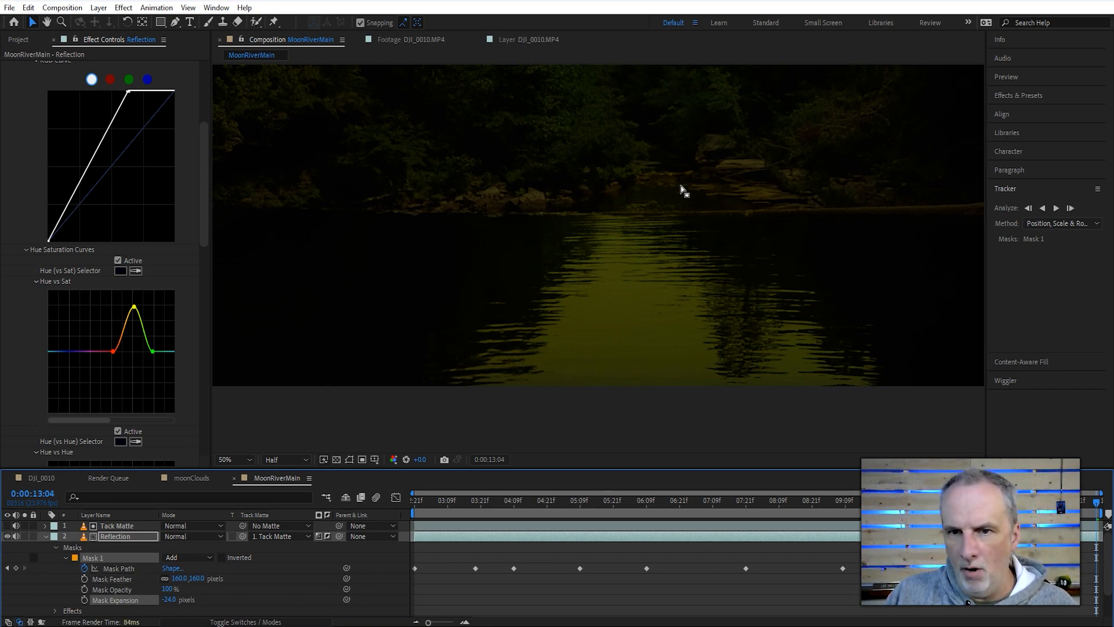
left_click(46, 536)
left_click(165, 597)
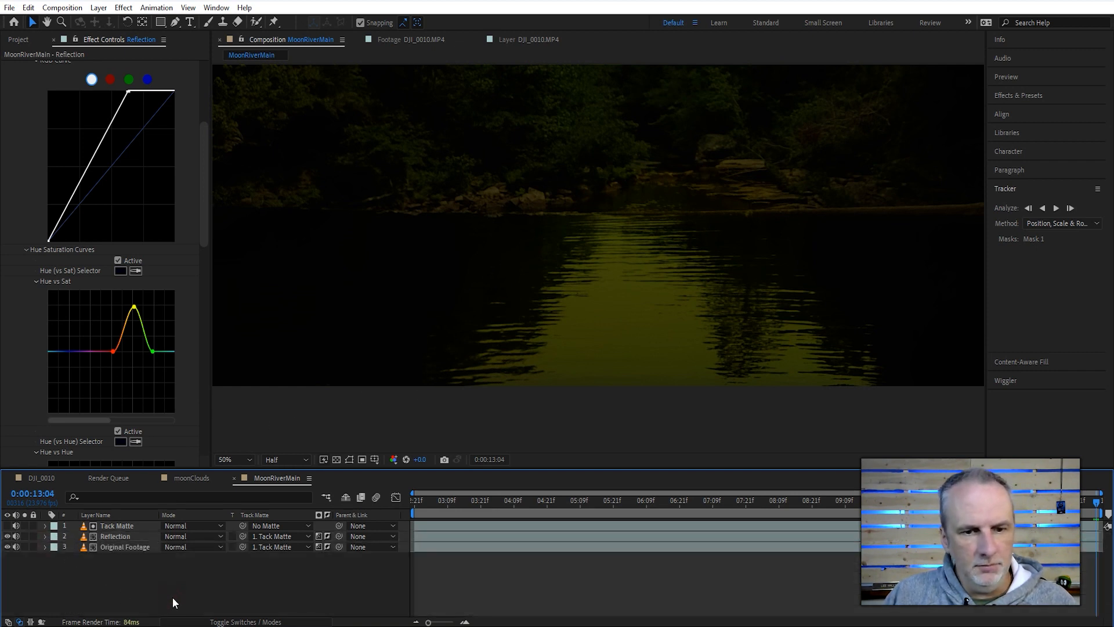
scroll(496, 260, "down", 2)
key("space")
left_click_drag(644, 249, 572, 316)
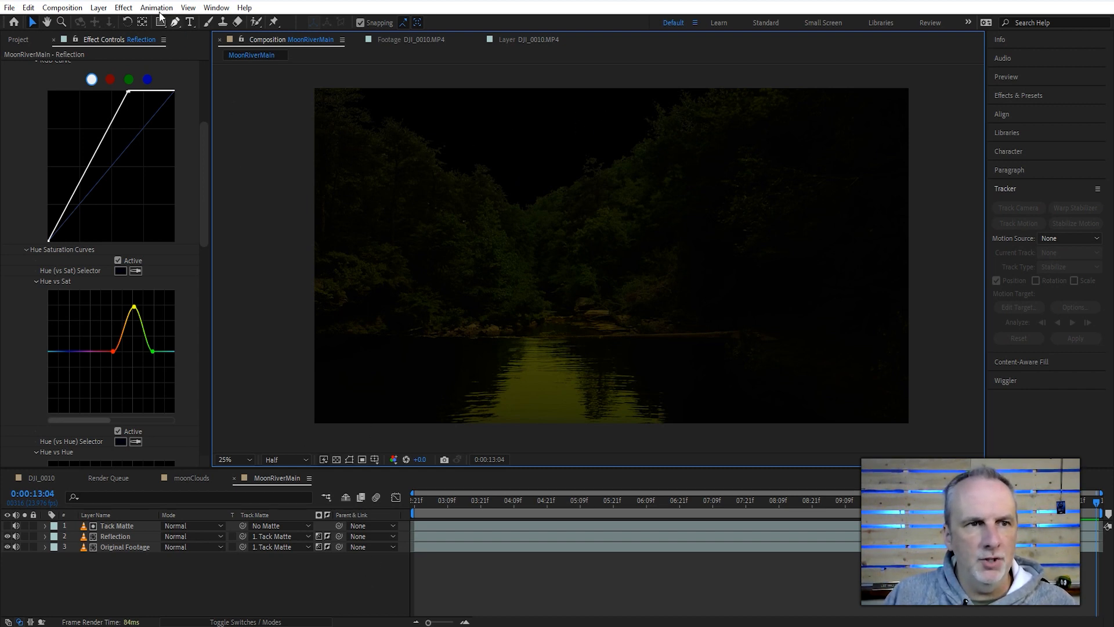
Create a new composition named Moon Clouds with a duration of 0:00:13:00
left_click(62, 8)
left_click(75, 23)
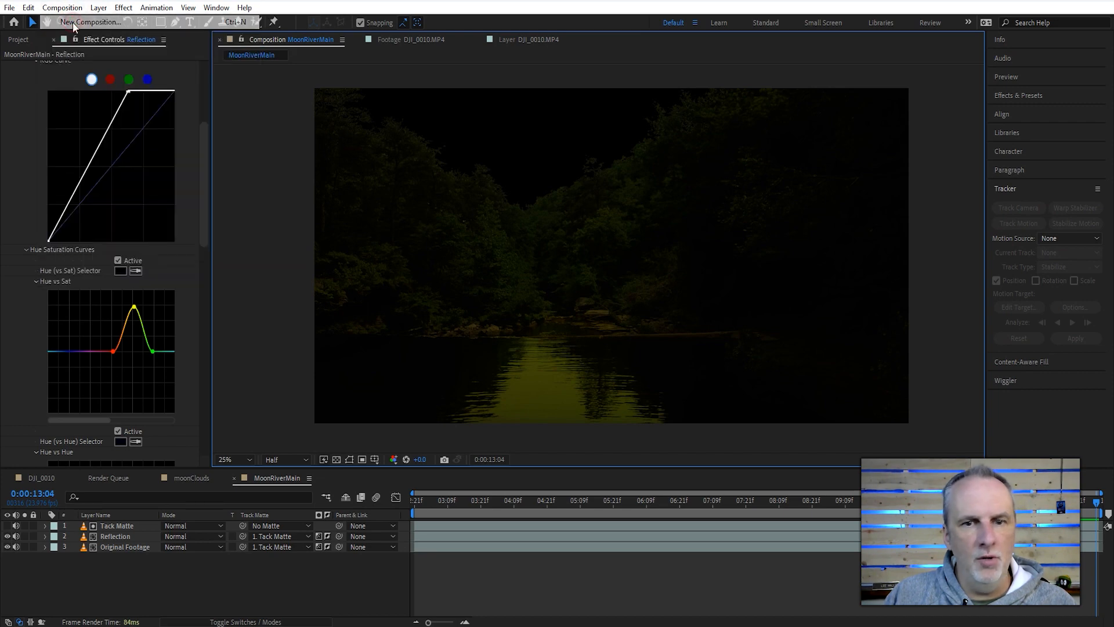
type("C")
type("Moon Clo")
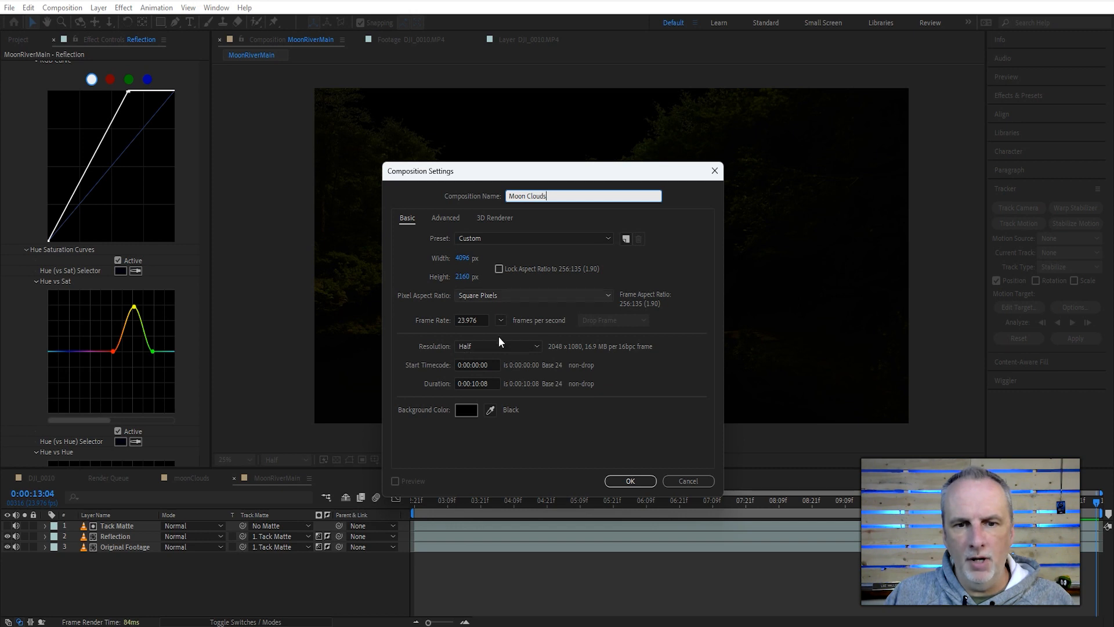
left_click(484, 384)
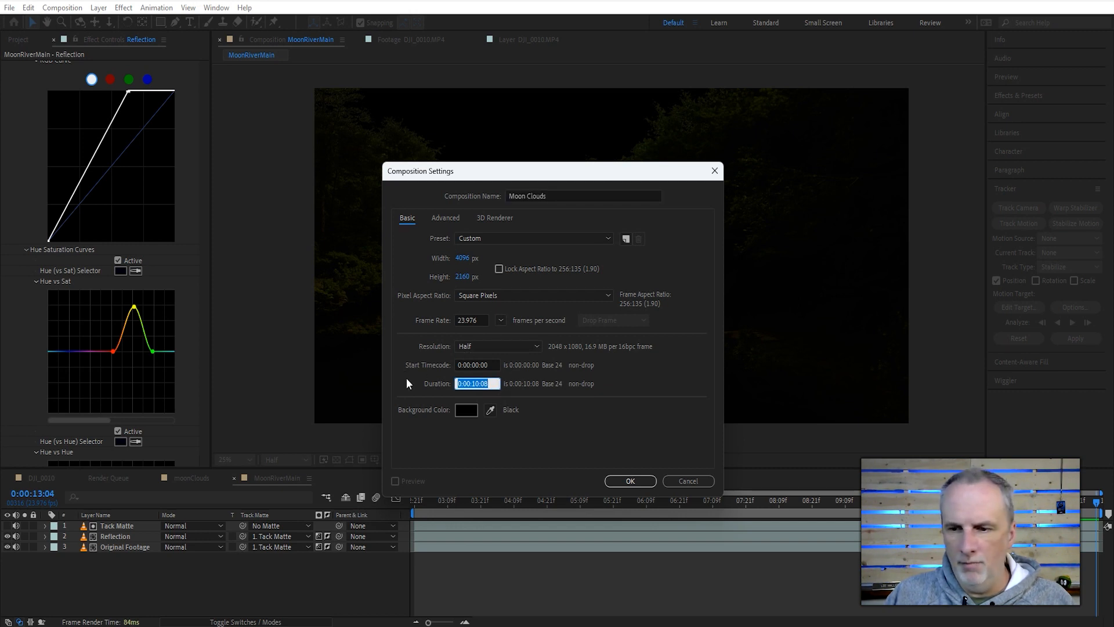
type("130")
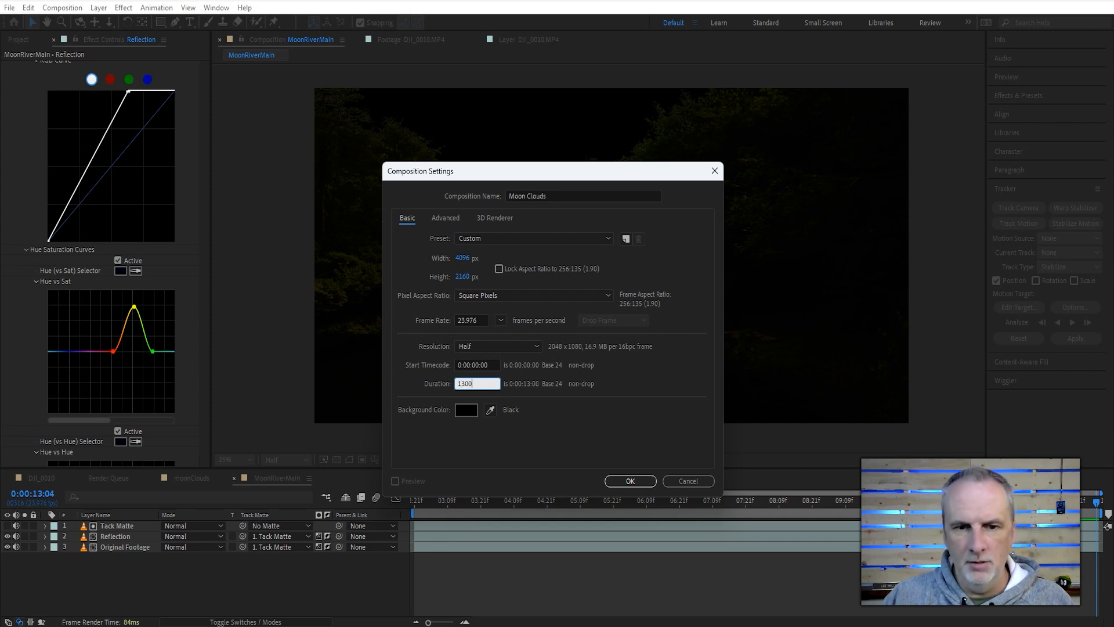
type("0:00:13:")
left_click(632, 481)
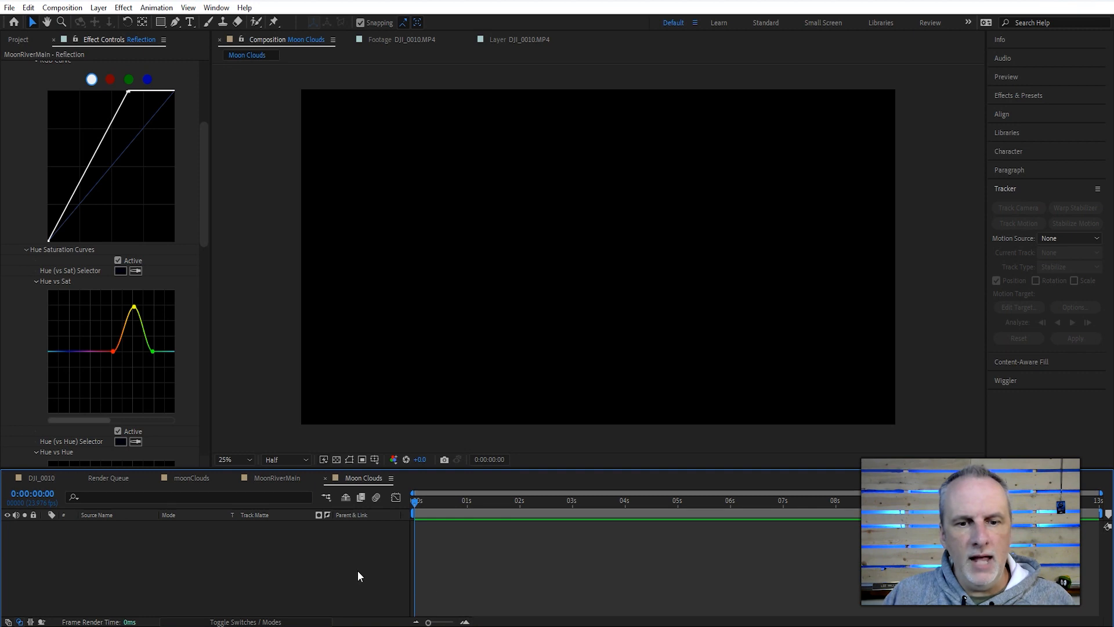
Check the finished DJI_0010 composition and switch to the browser to look through the web and image results for moon texture
left_click(34, 478)
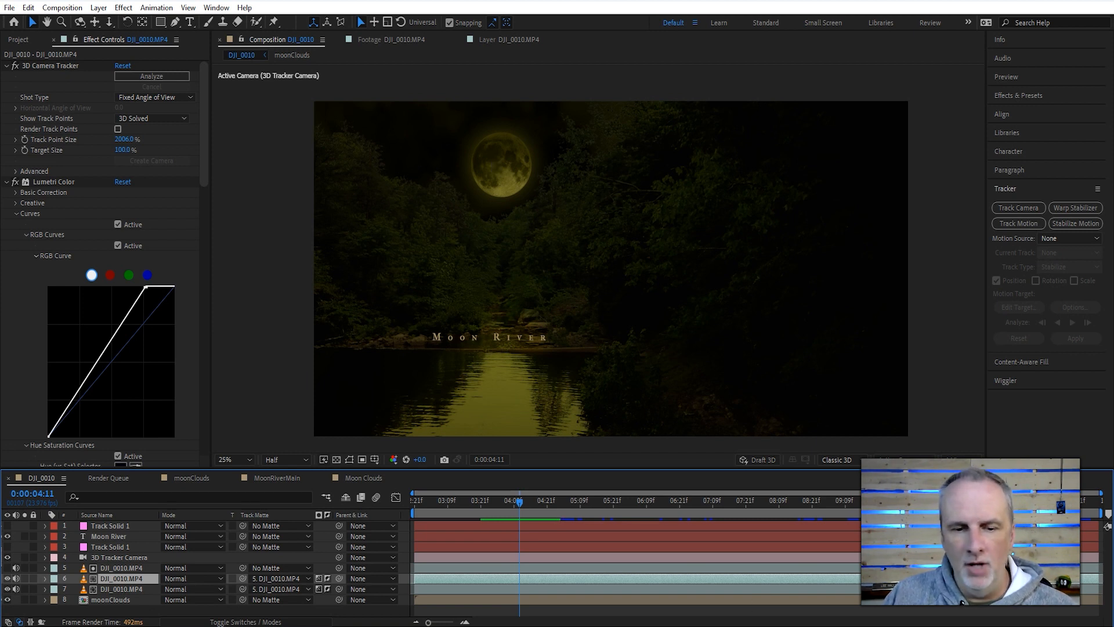
left_click(412, 625)
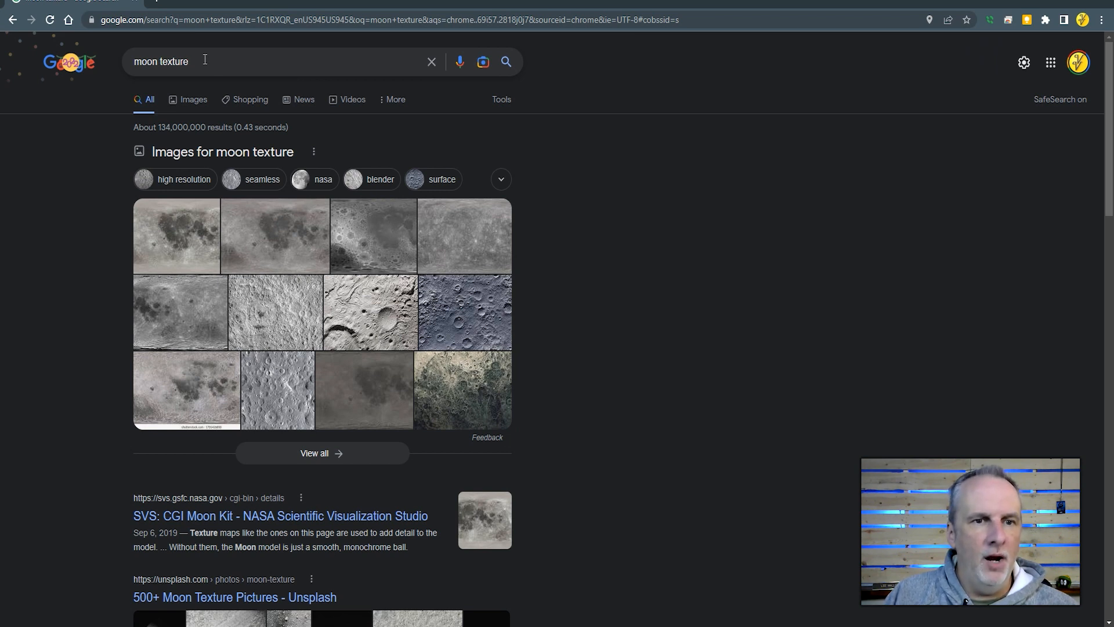
left_click(200, 100)
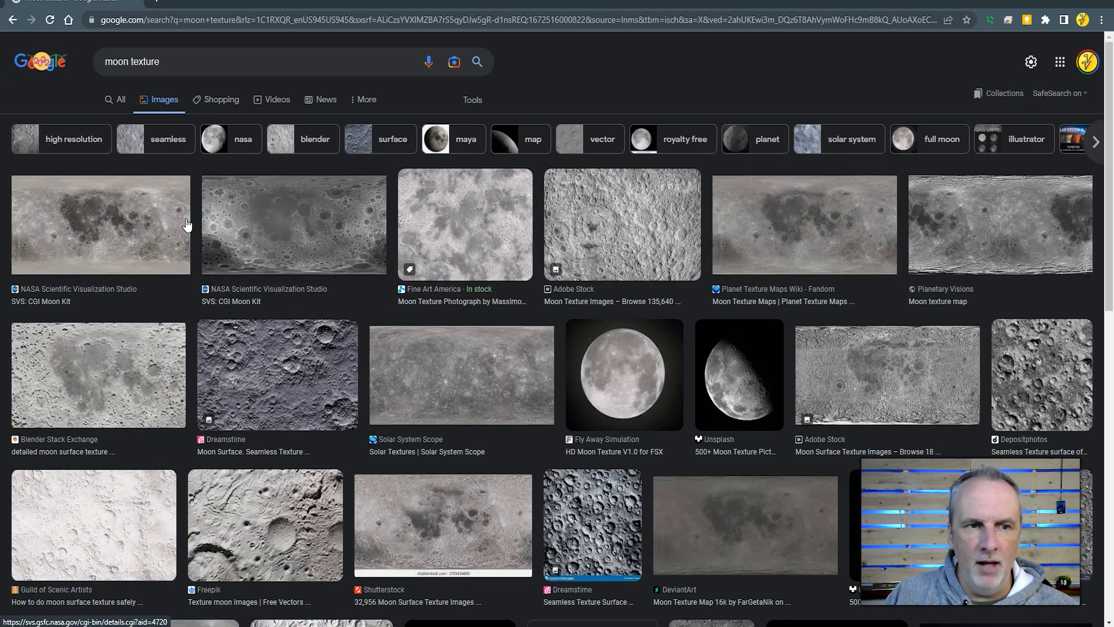
left_click(119, 97)
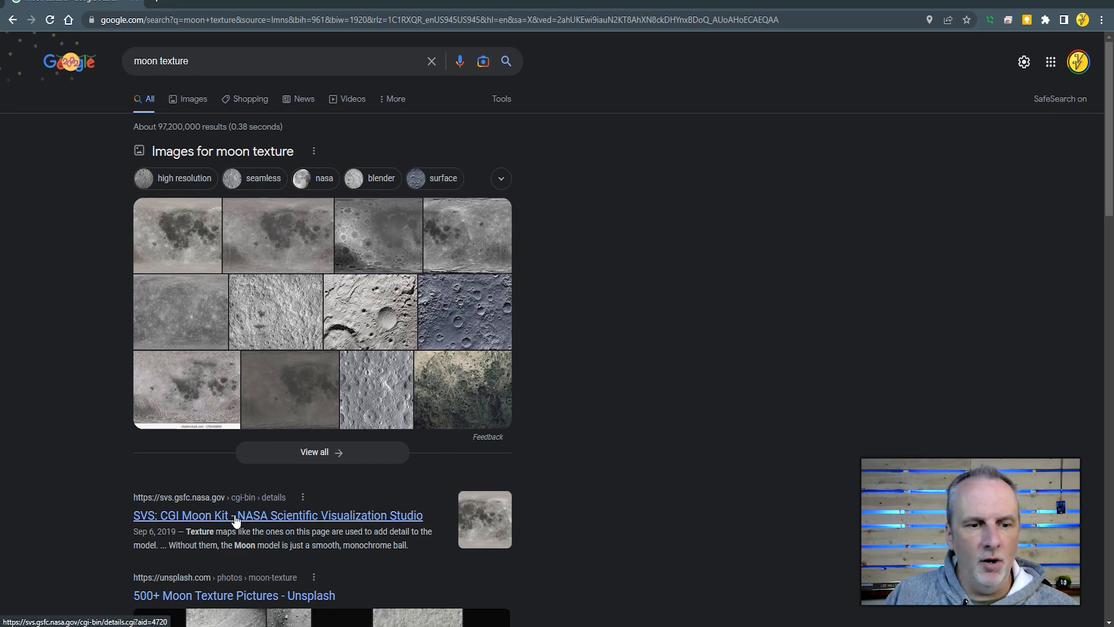
scroll(236, 519, "down", 4)
scroll(341, 331, "up", 1)
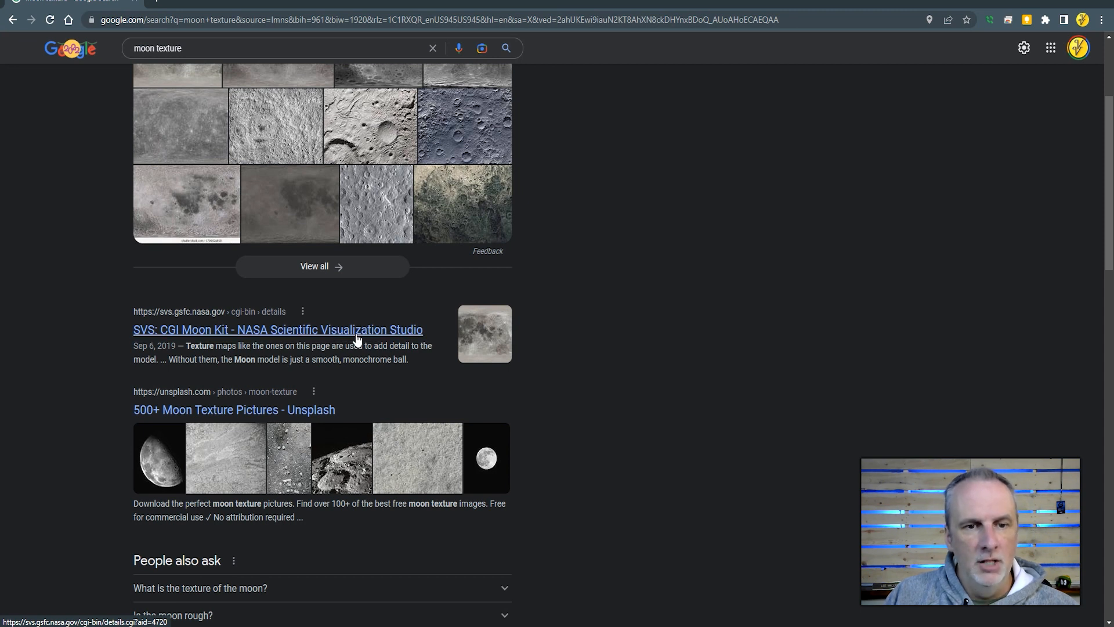
Open NASA's CGI Moon Kit page from the search results and review the download options for the color map
left_click(324, 336)
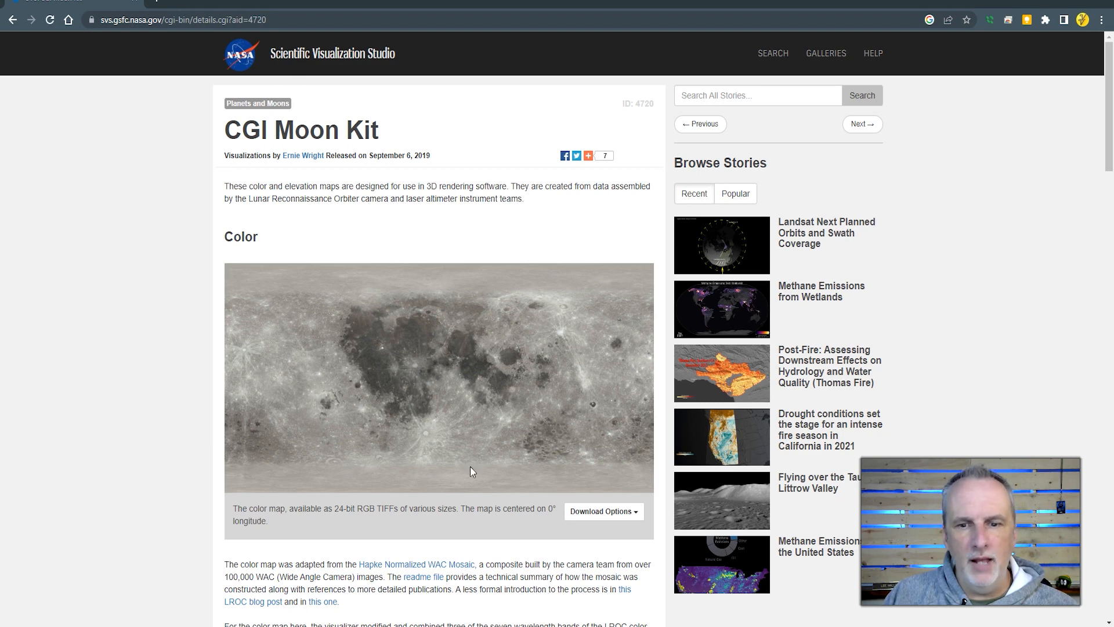
left_click(620, 512)
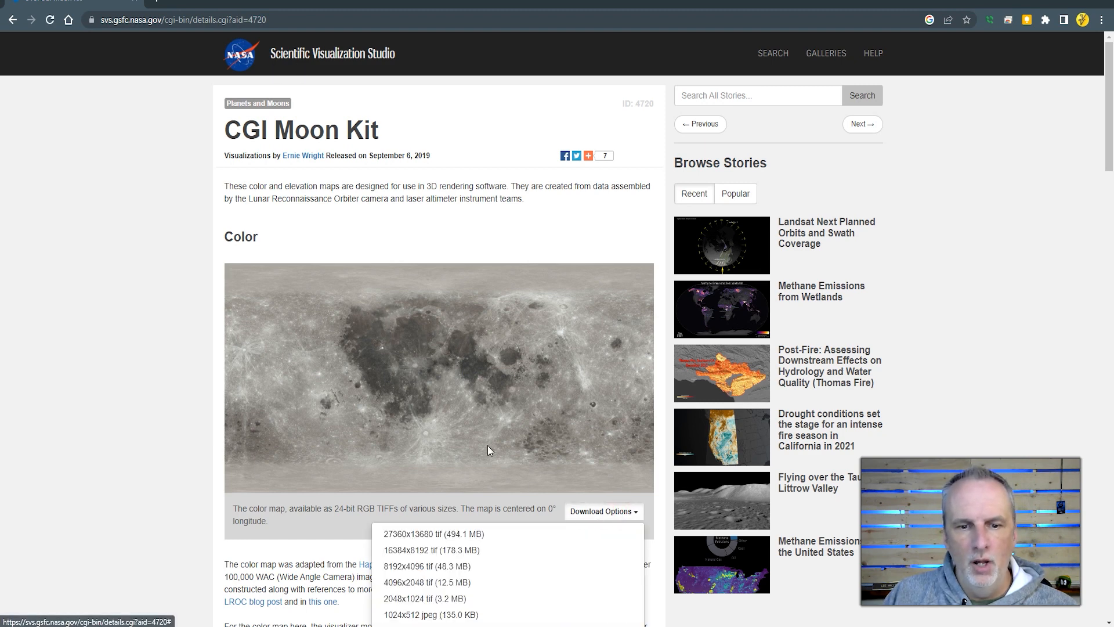
scroll(488, 446, "down", 1)
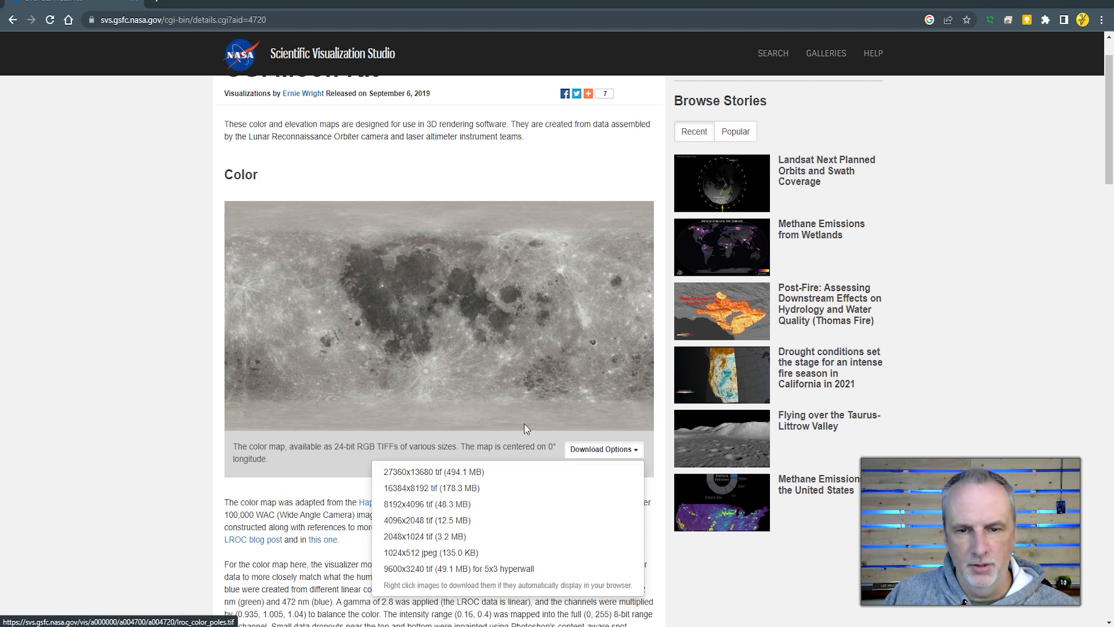
scroll(523, 371, "up", 1)
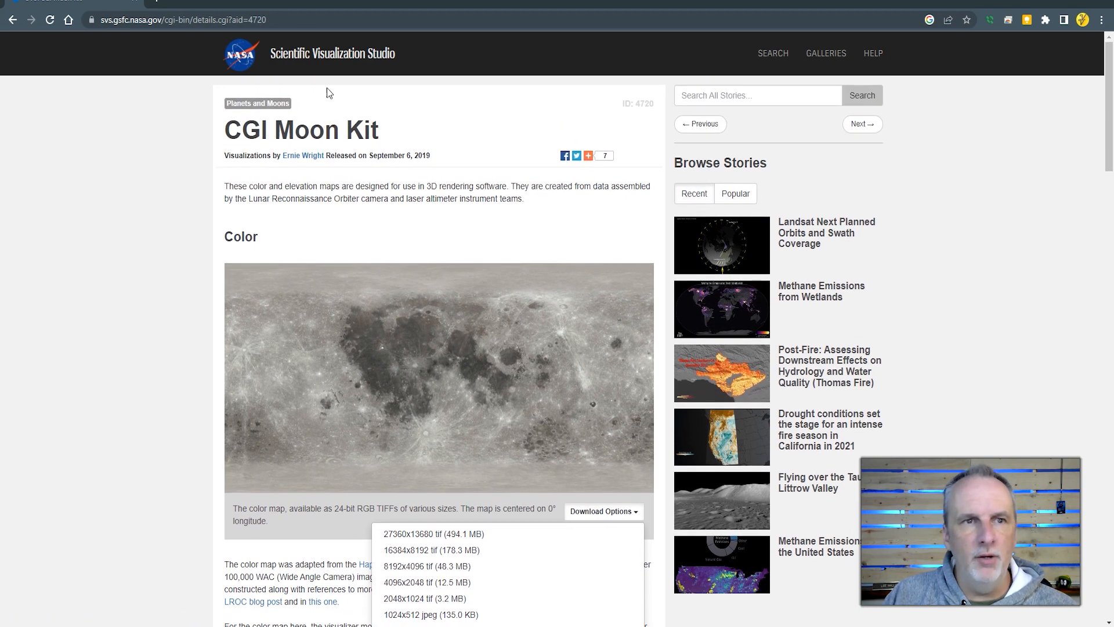
Switch back to After Effects and add the 2k_moon.jpg texture as a layer in the Moon Clouds composition
left_click(1047, 4)
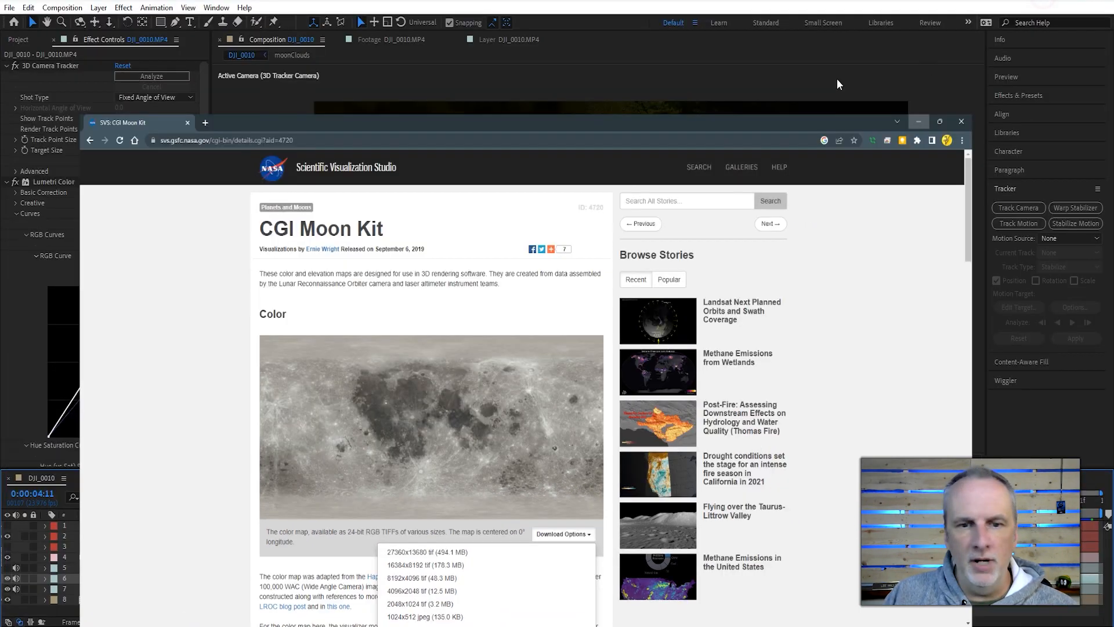
left_click(19, 40)
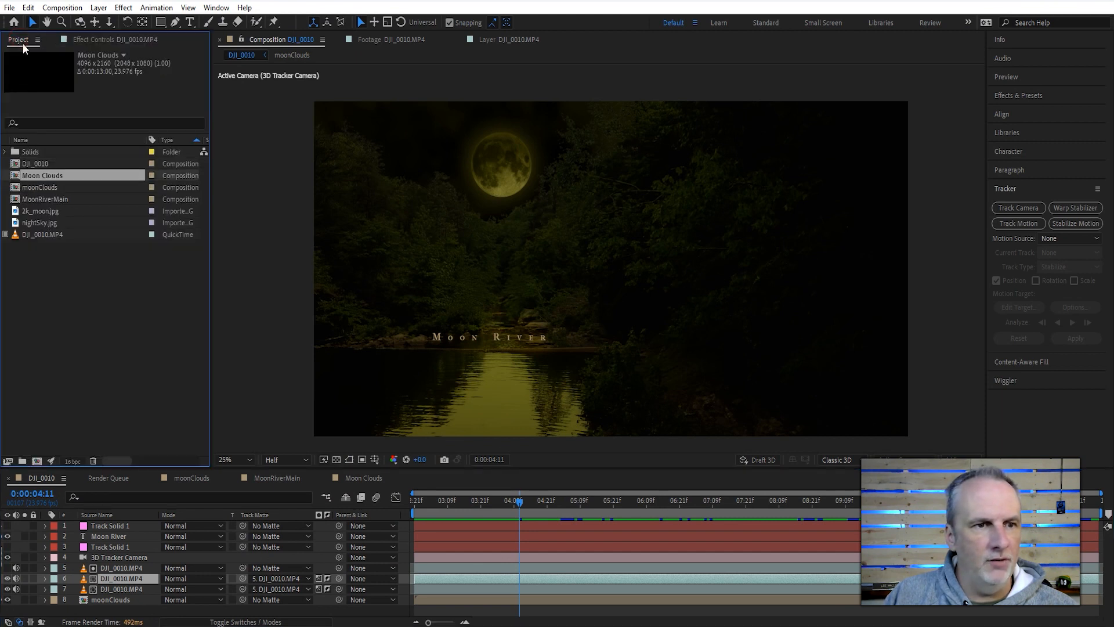
left_click(41, 212)
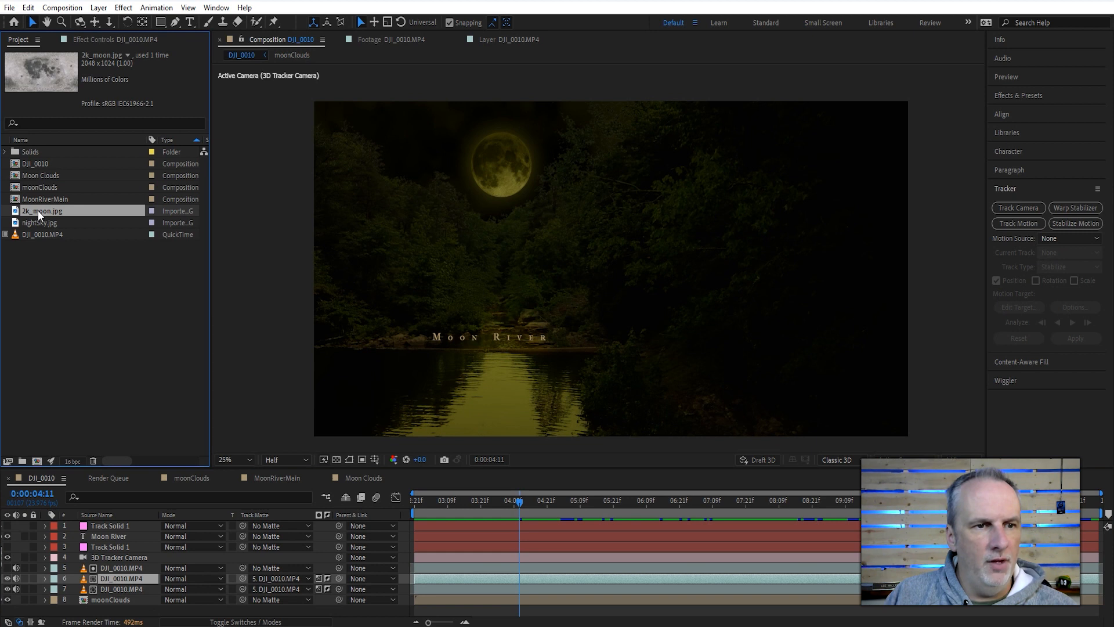
left_click(370, 478)
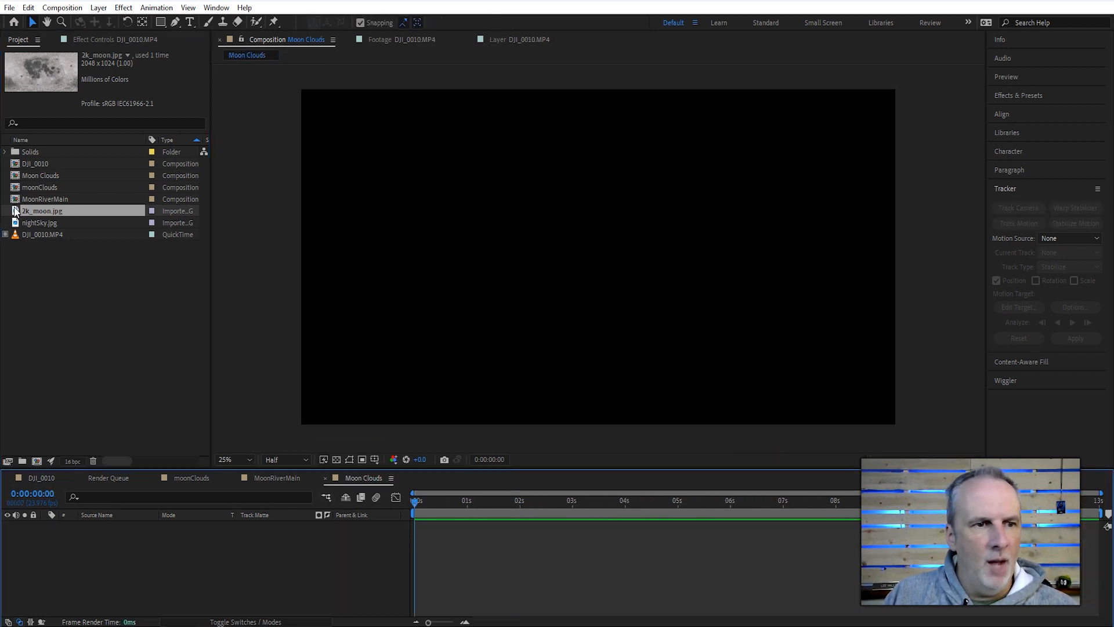
left_click_drag(17, 212, 166, 545)
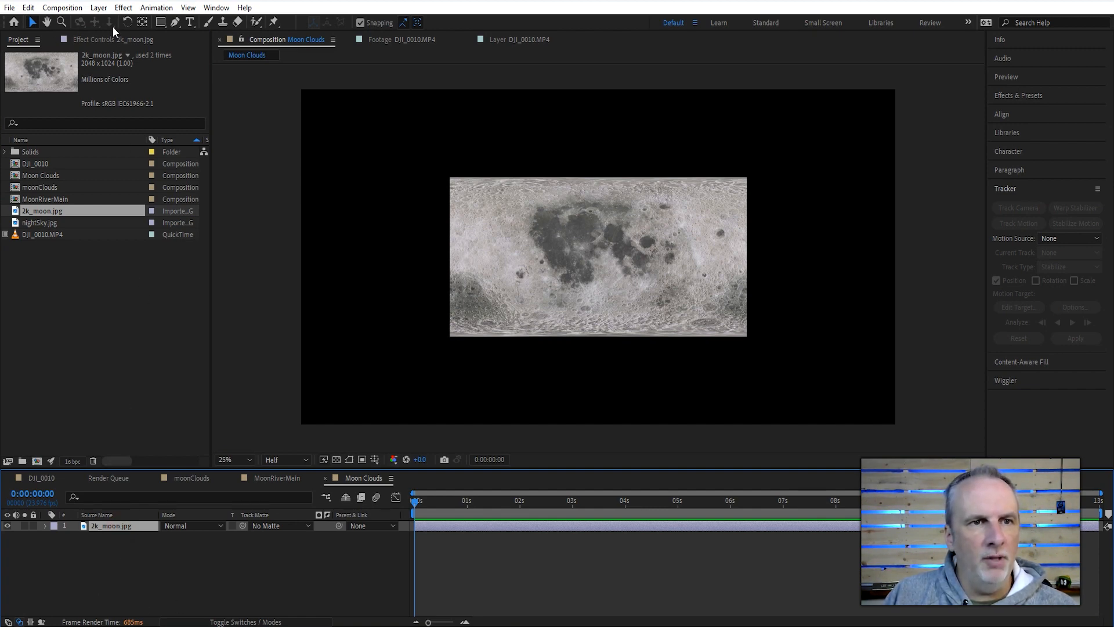
Apply the CC Sphere effect to the 2k_moon.jpg layer
left_click(122, 8)
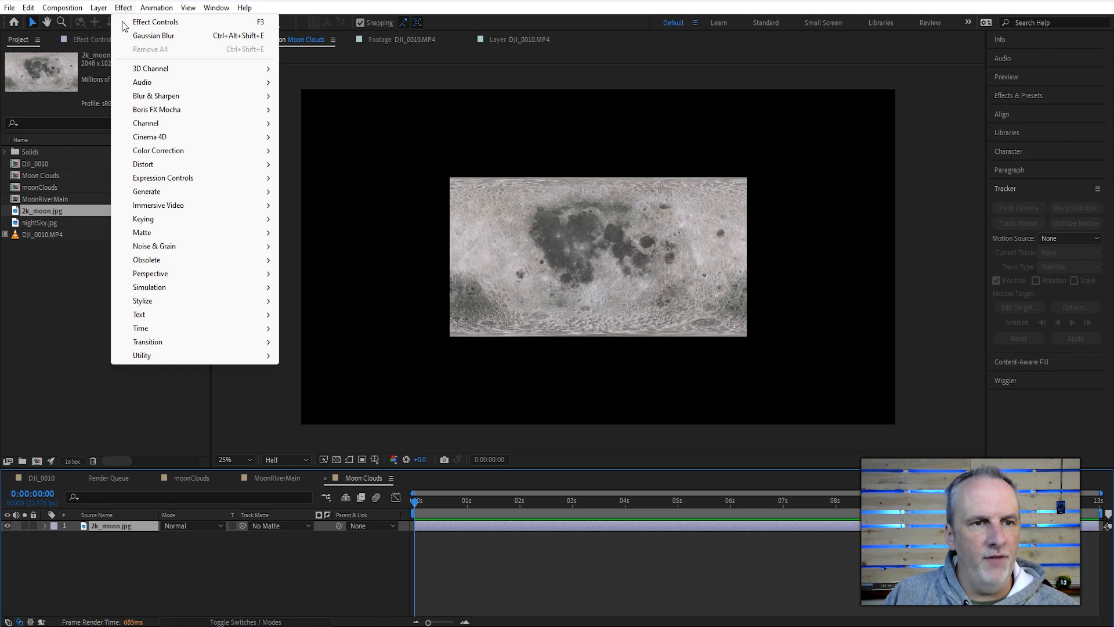
mouse_move(197, 276)
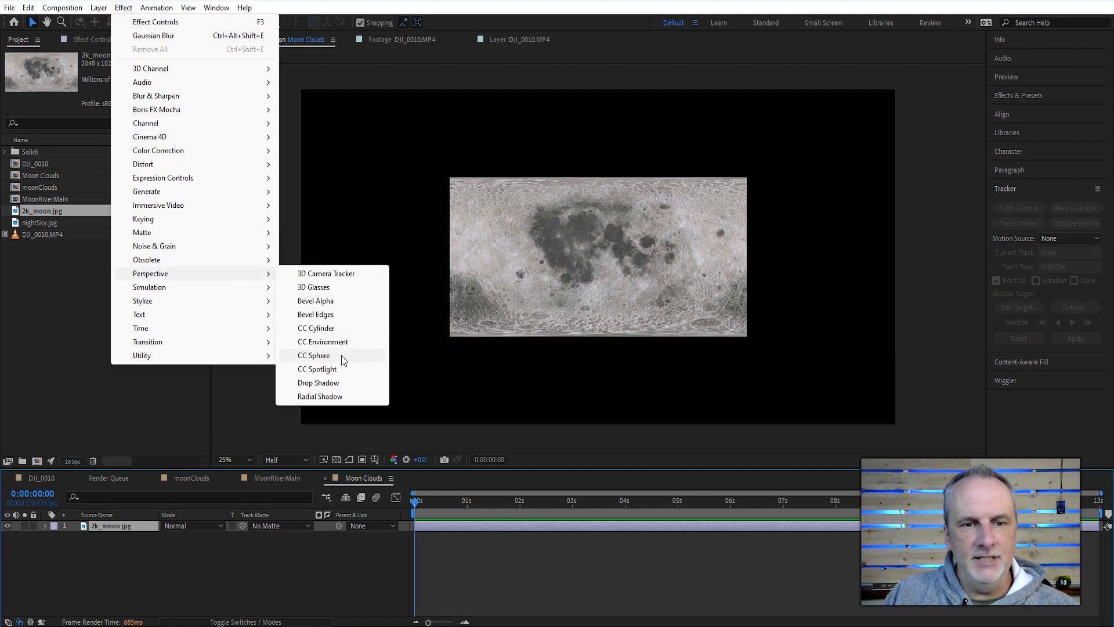
left_click(341, 356)
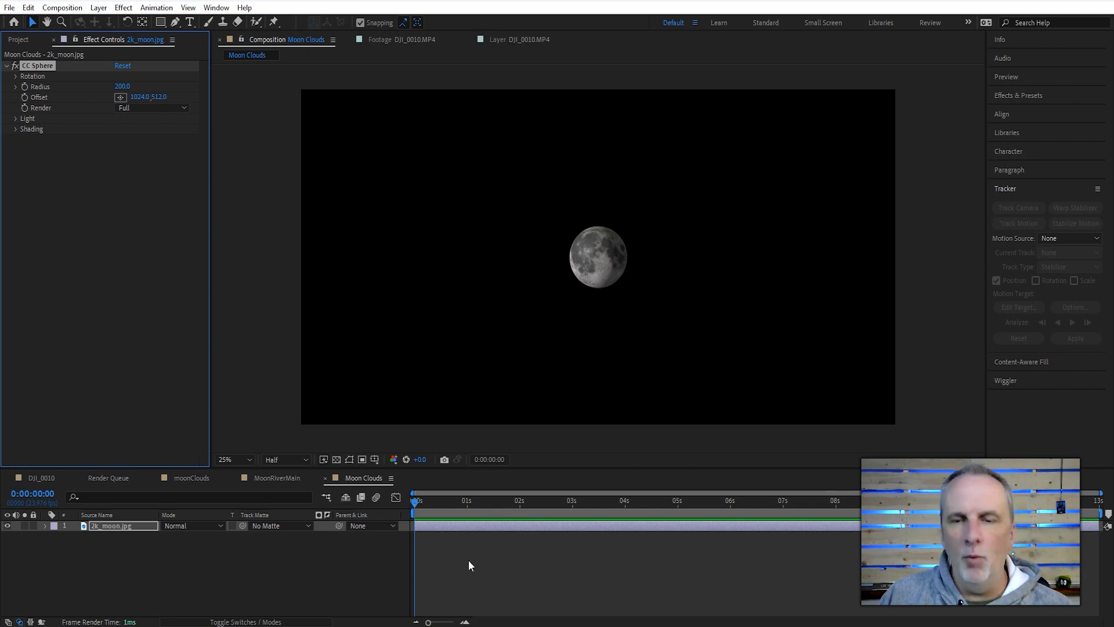
Set the CC Sphere radius to 250 and rotate the moon to -4° on X and -3° on Y
left_click(110, 524)
left_click(38, 66)
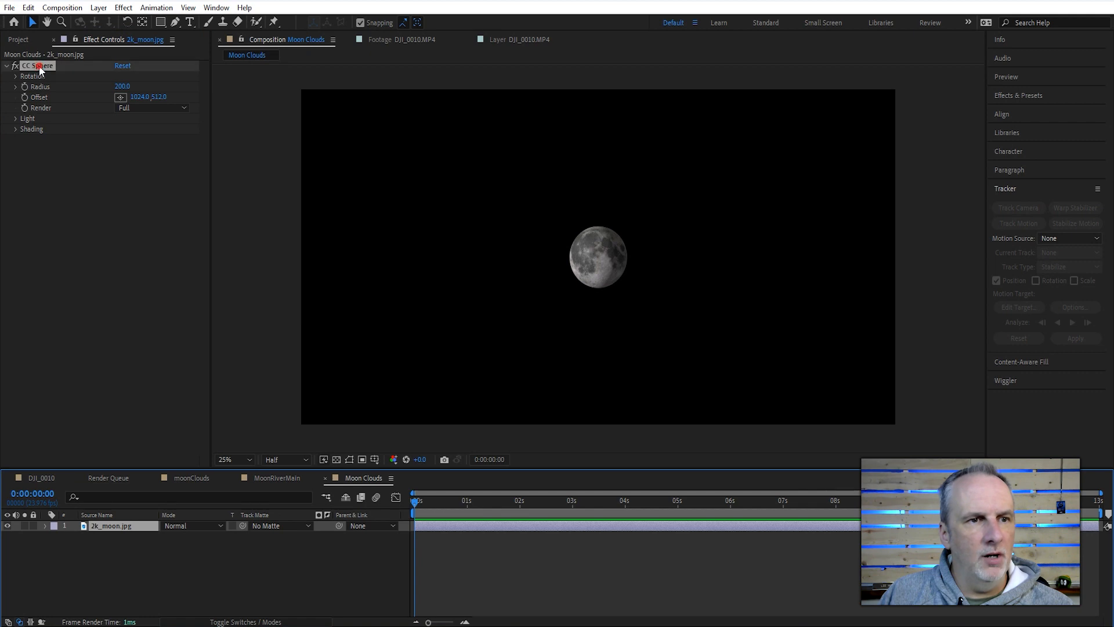
left_click(15, 76)
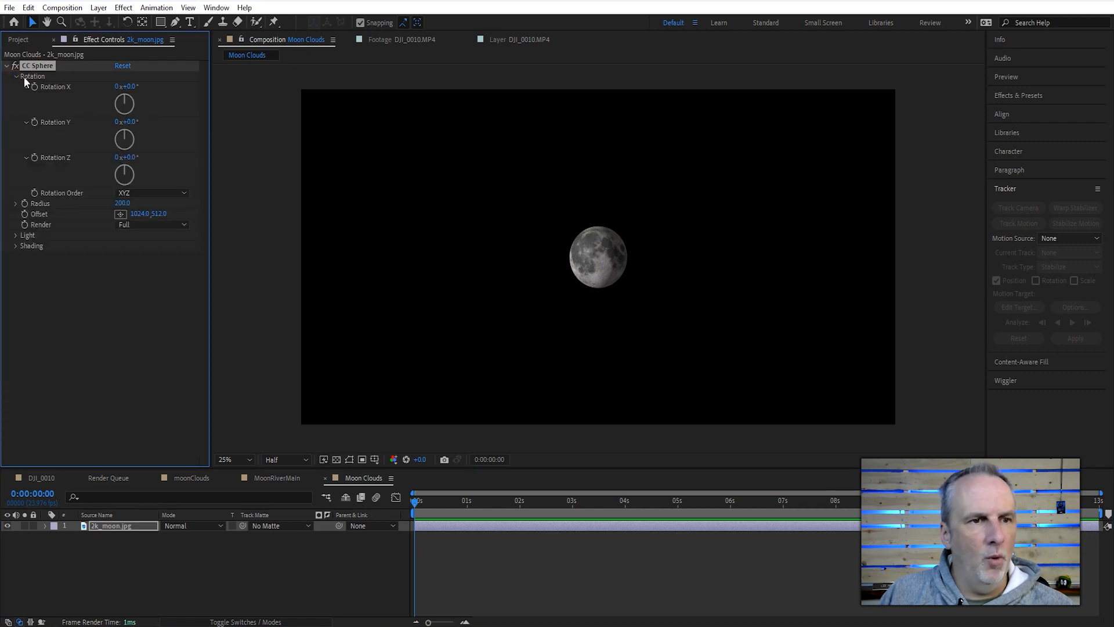
left_click(121, 204)
type("250")
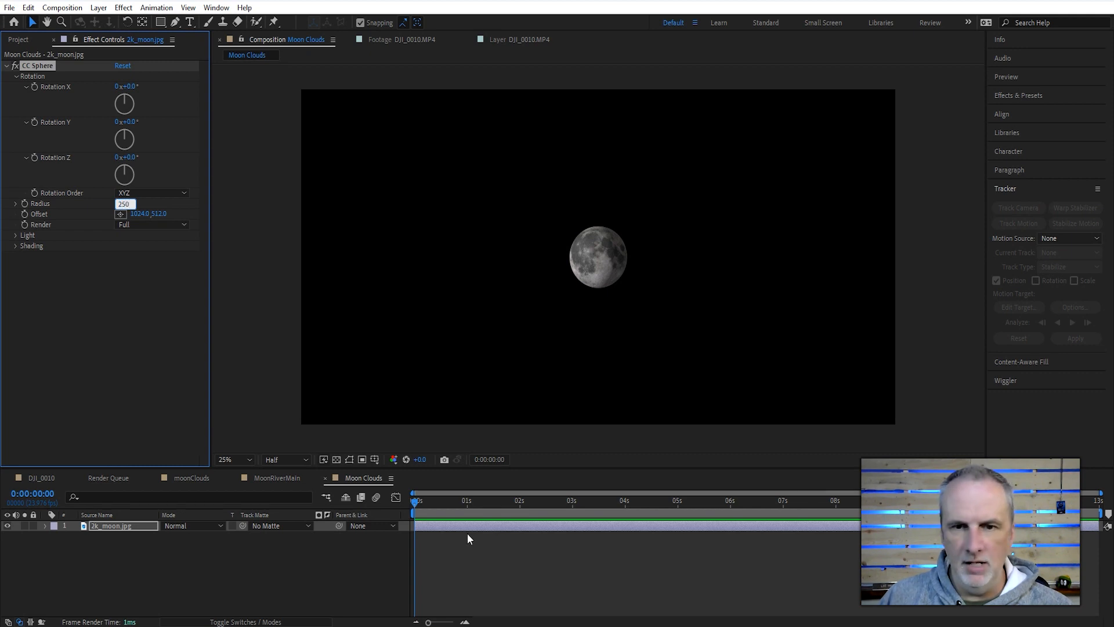
key("Return")
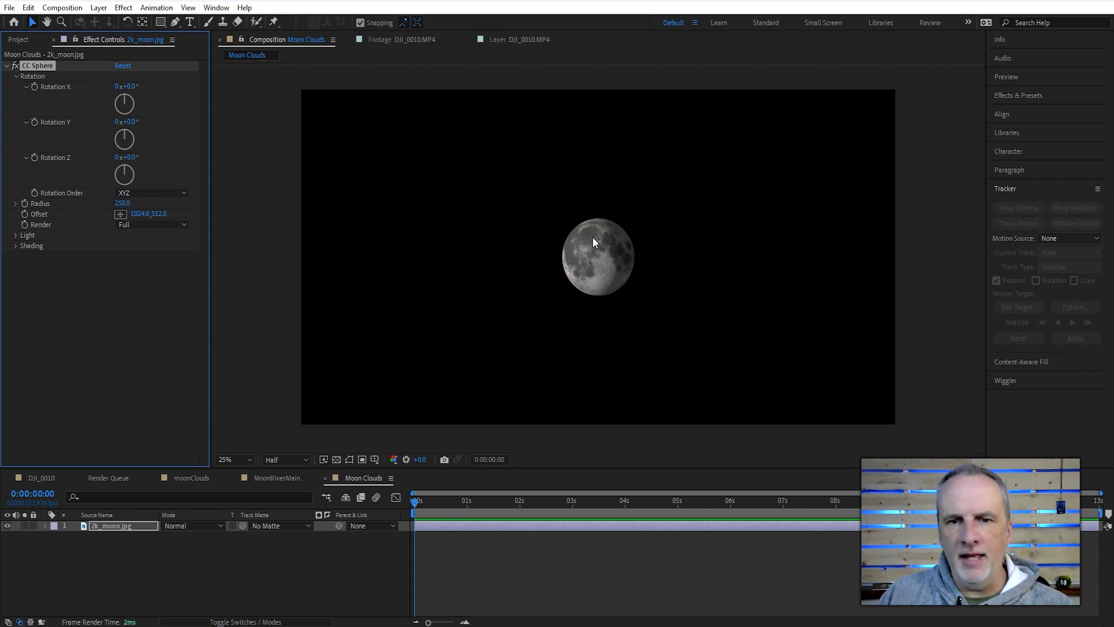
left_click_drag(128, 87, 146, 141)
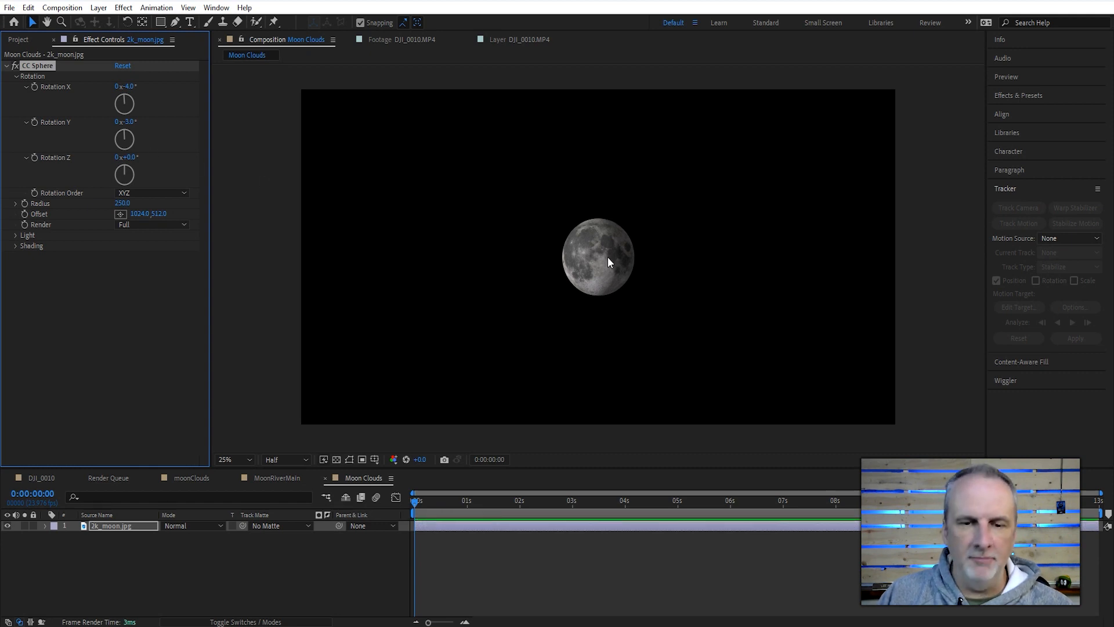
left_click(75, 198)
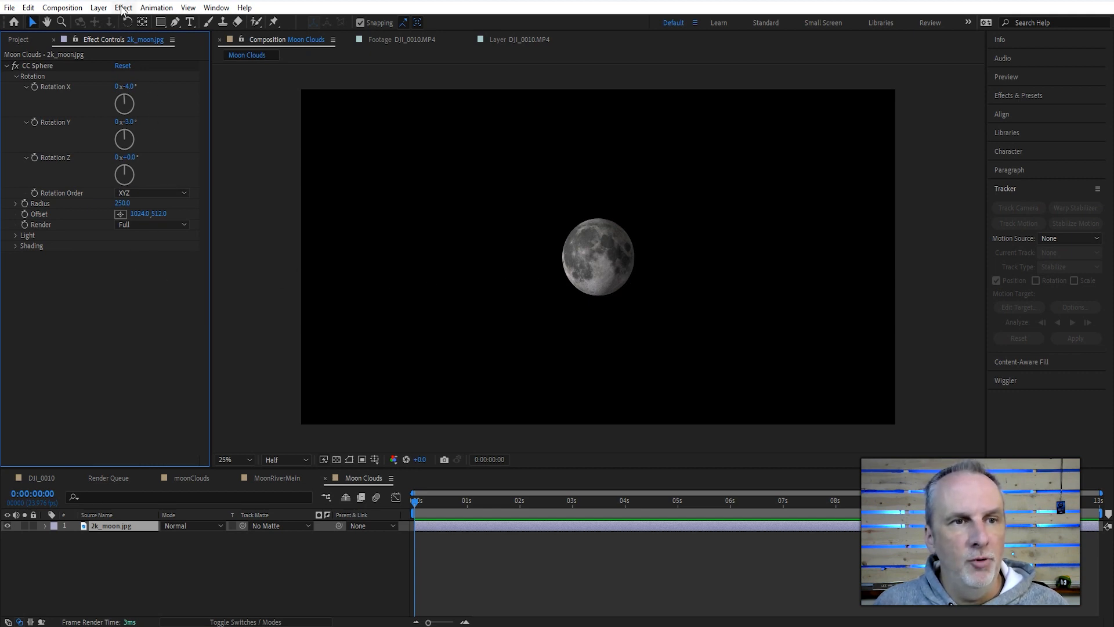
Apply a Channel Blur effect to the moon layer and set its alpha blurriness to 20 to soften the edge
left_click(123, 8)
mouse_move(162, 96)
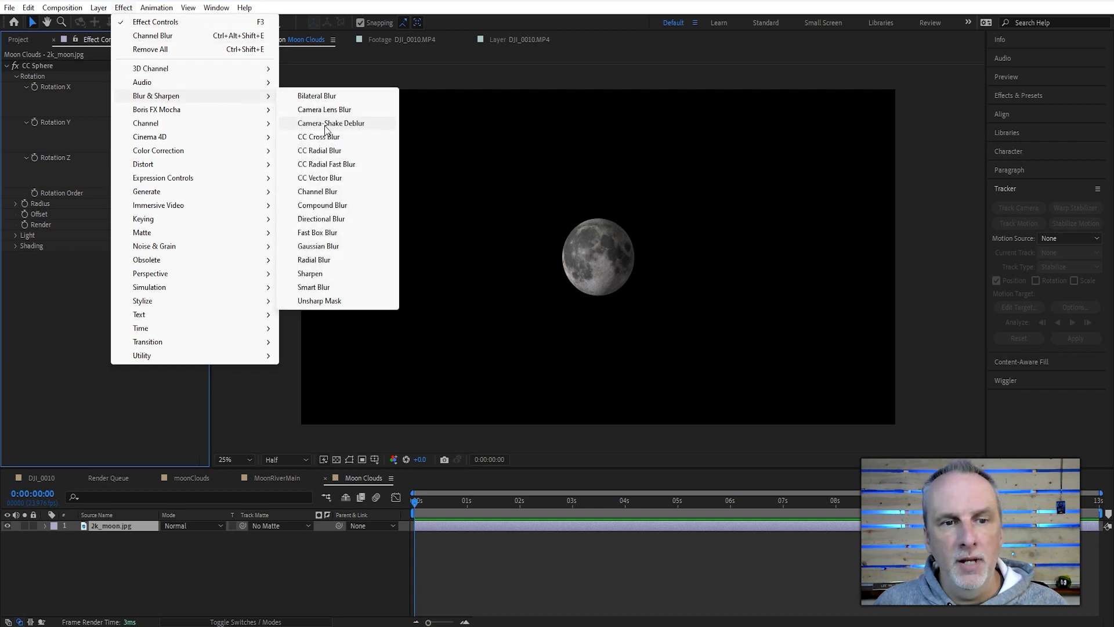
left_click(338, 193)
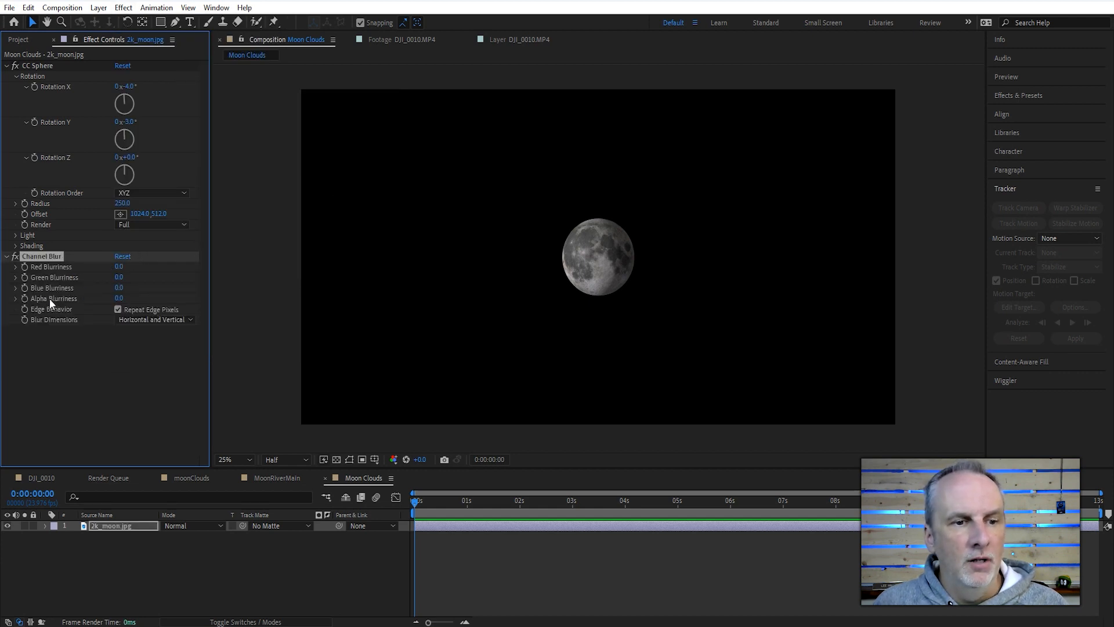
left_click(119, 298)
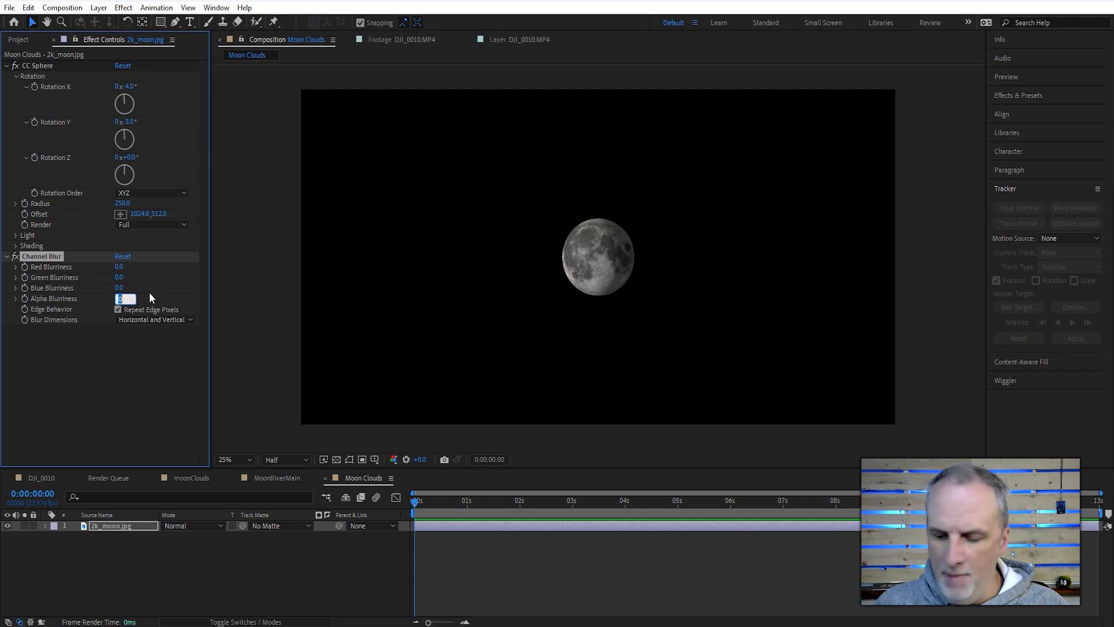
type("20")
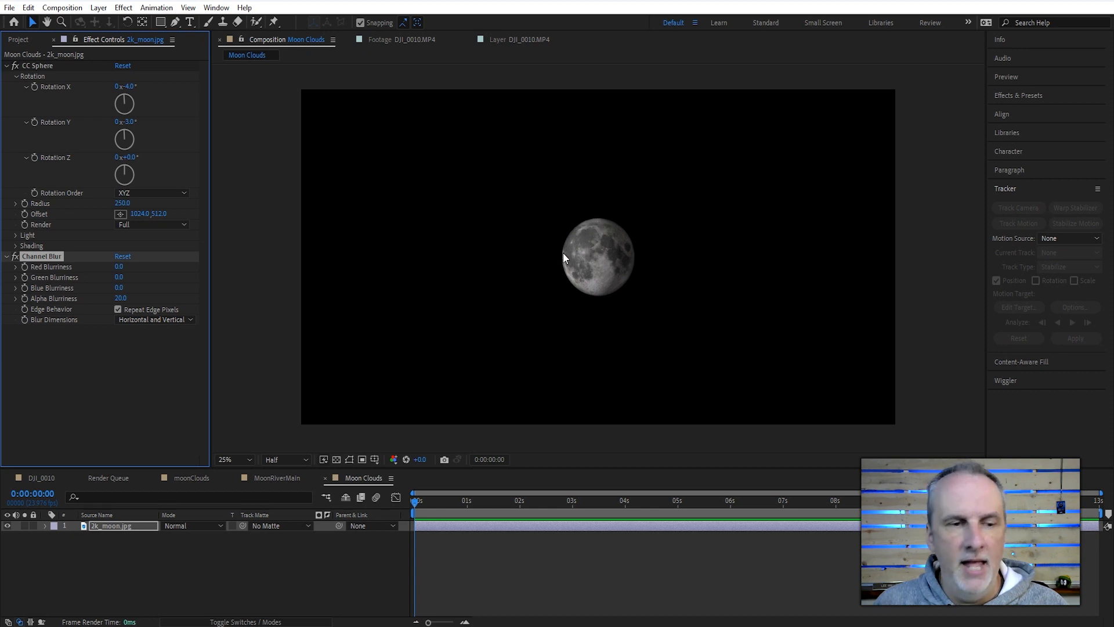
Add a Glow effect to the moon layer and base the glow on the alpha channel
left_click(124, 8)
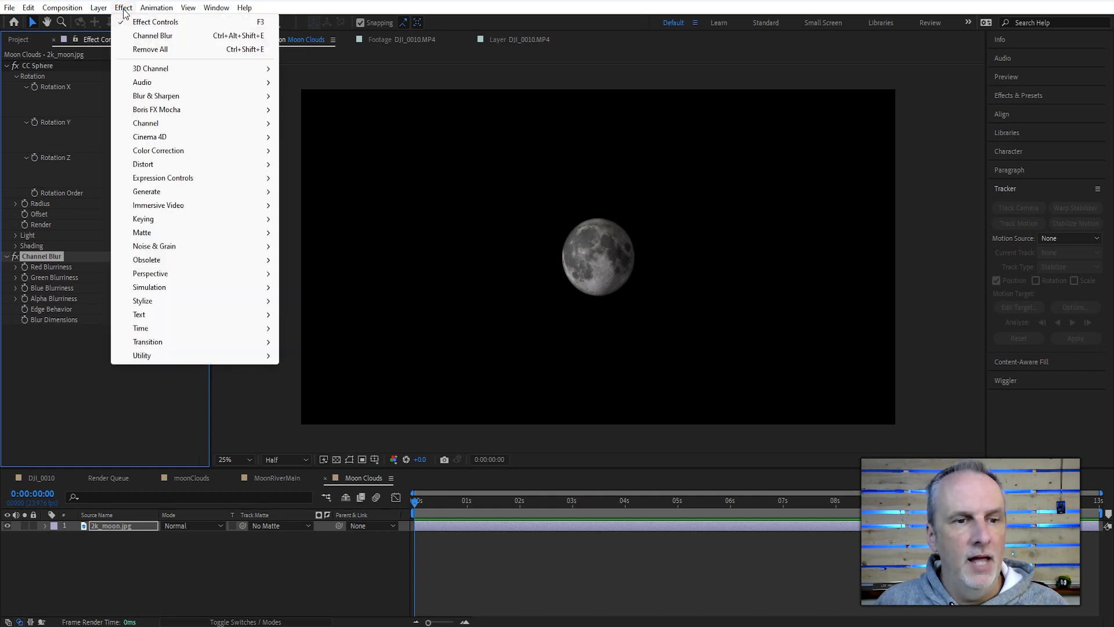
mouse_move(177, 300)
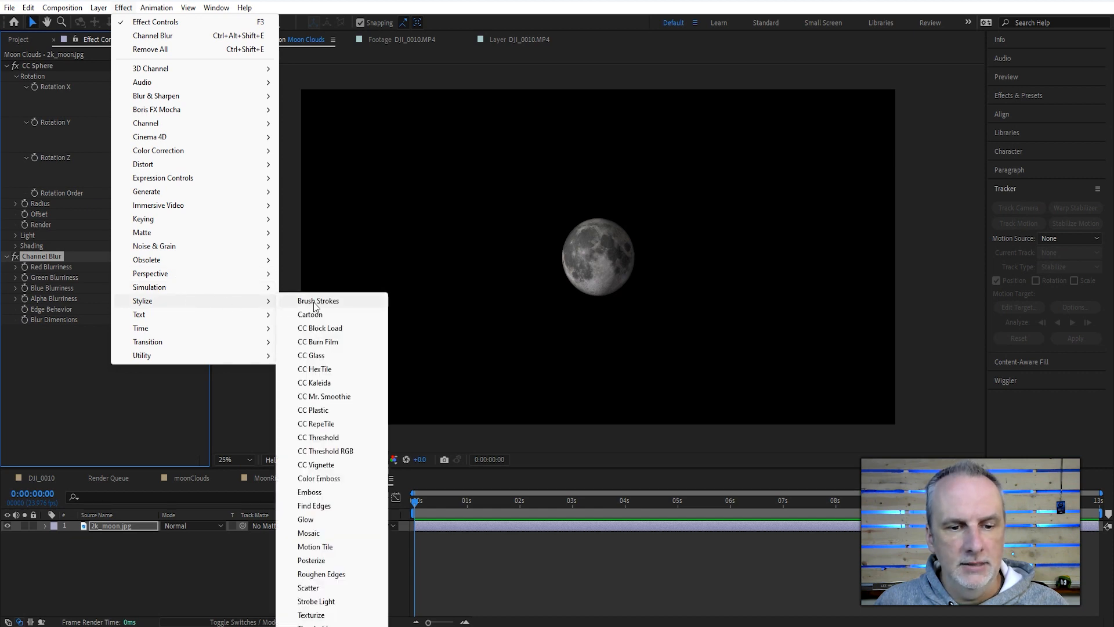
left_click(326, 519)
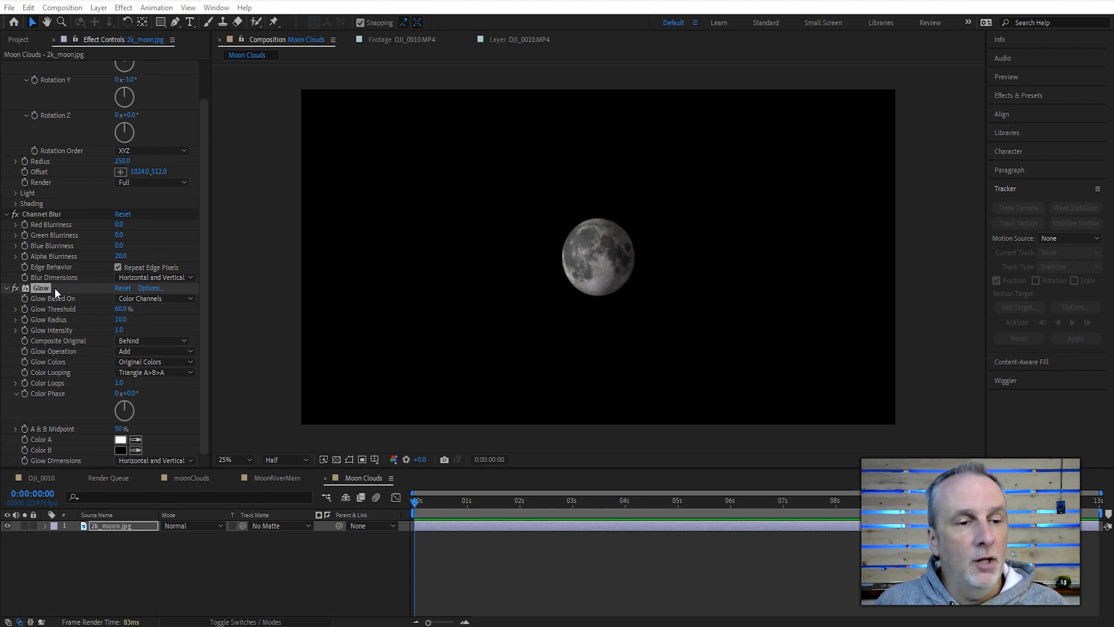
left_click(139, 298)
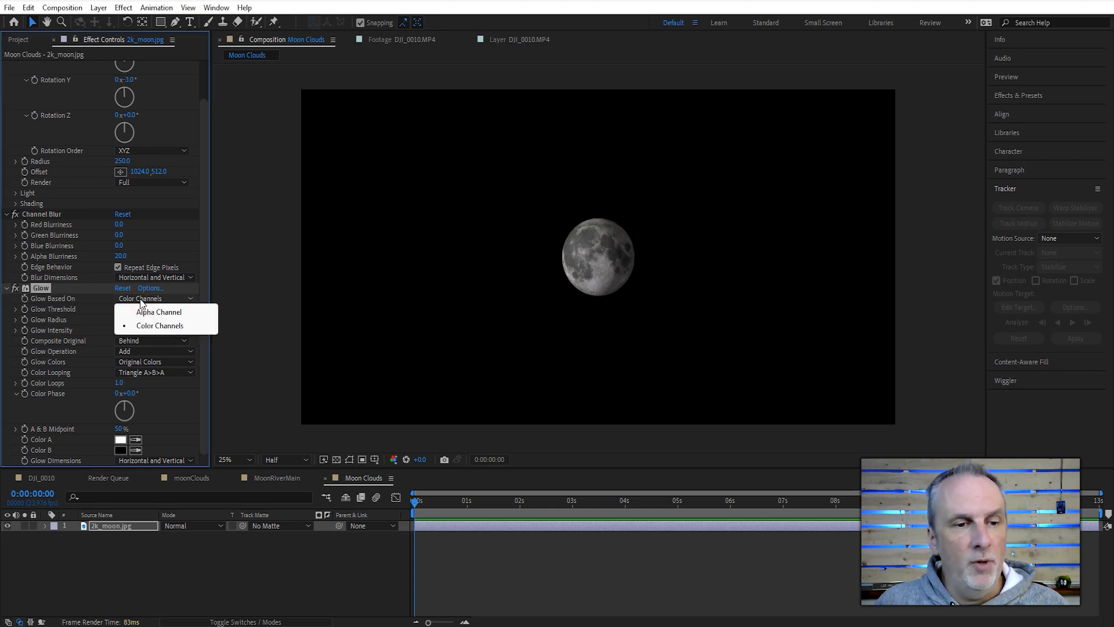
left_click(145, 314)
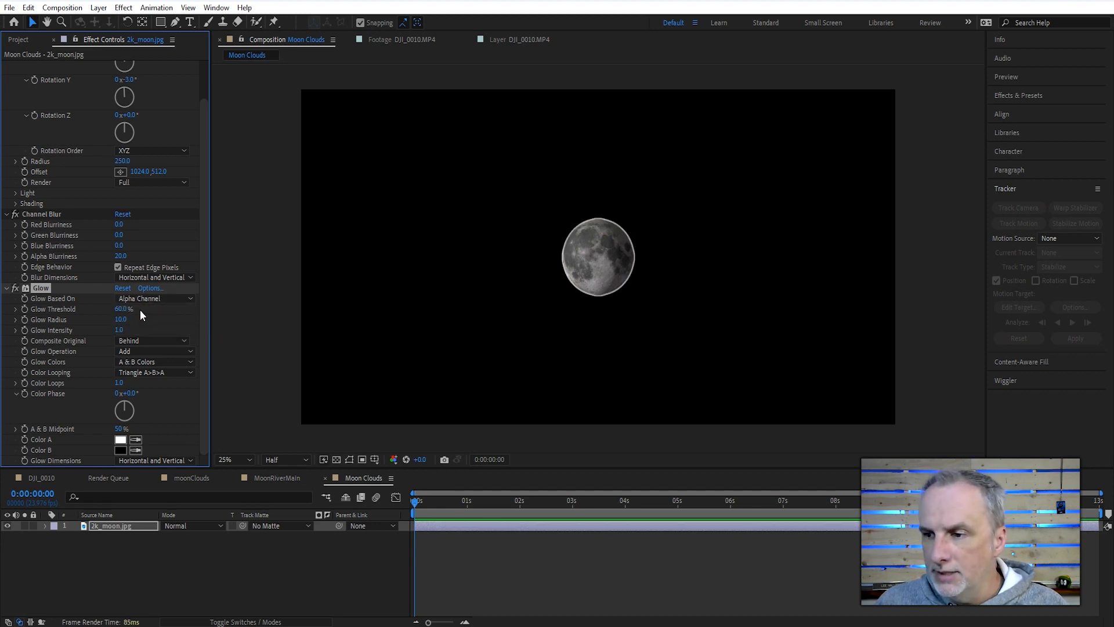
Set the moon's Glow threshold to 90%, glow radius to 300 and glow intensity to 0.1
left_click(121, 309)
type("90")
key("Return")
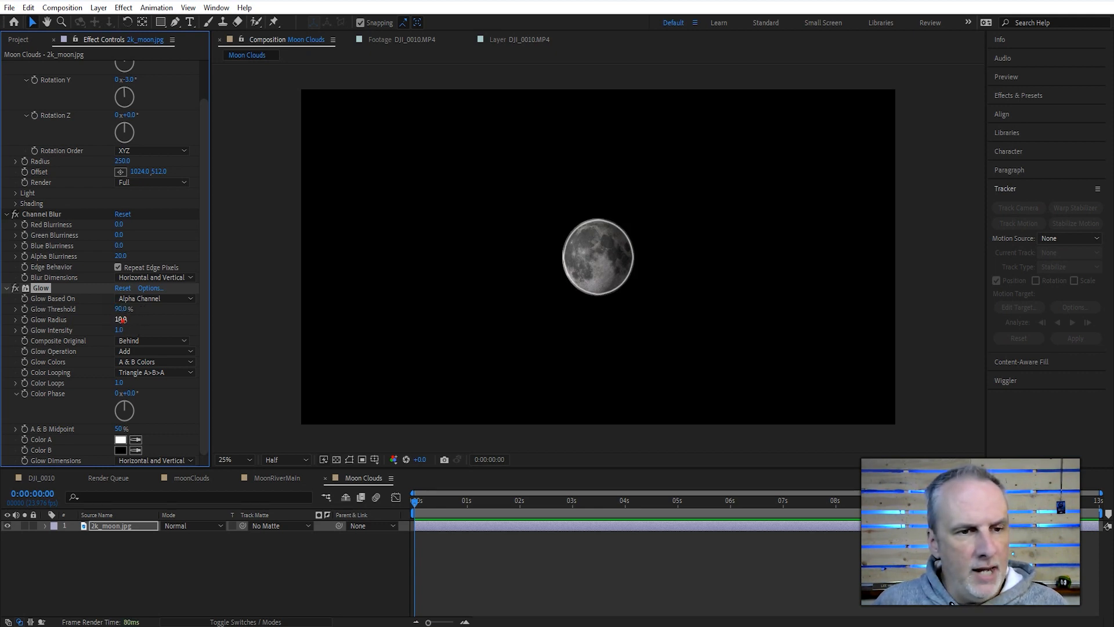
left_click(121, 319)
type("300")
key("Return")
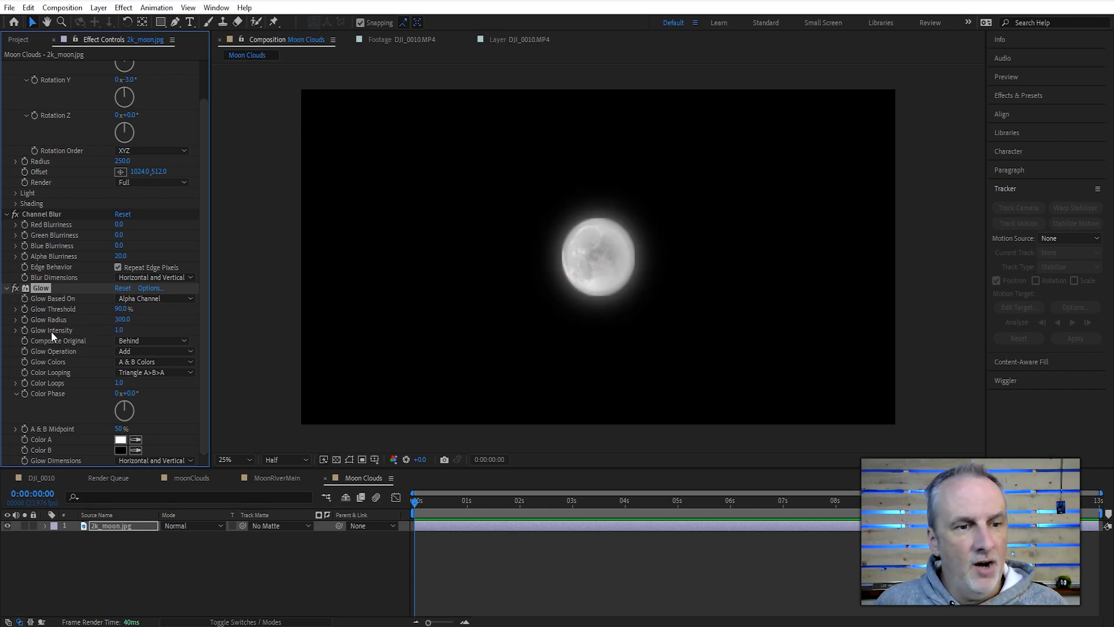
left_click(119, 329)
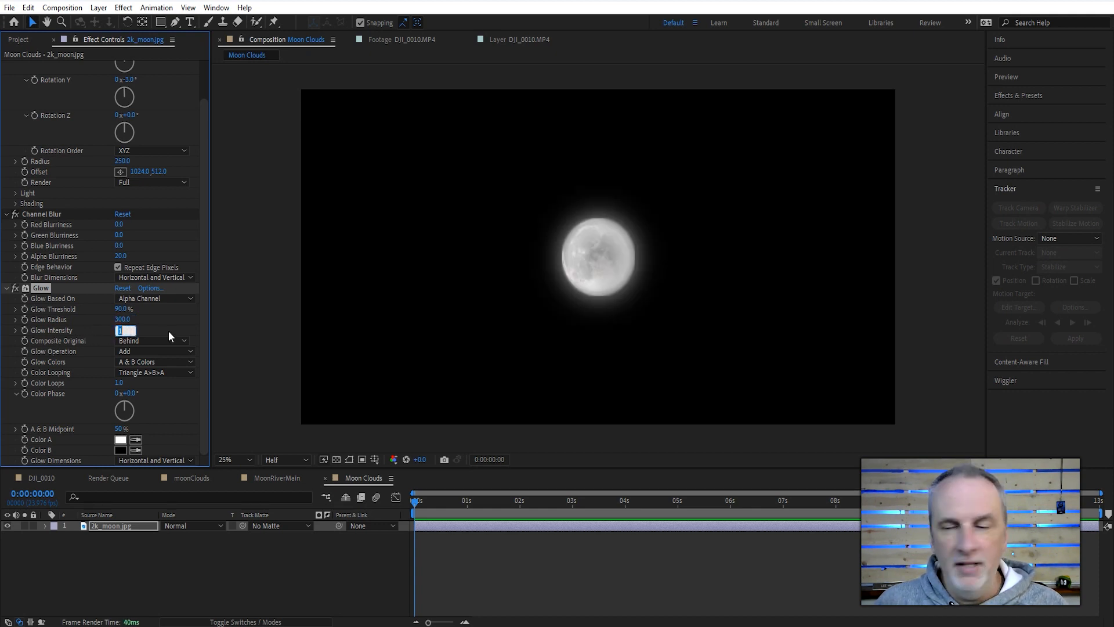
type("0.1")
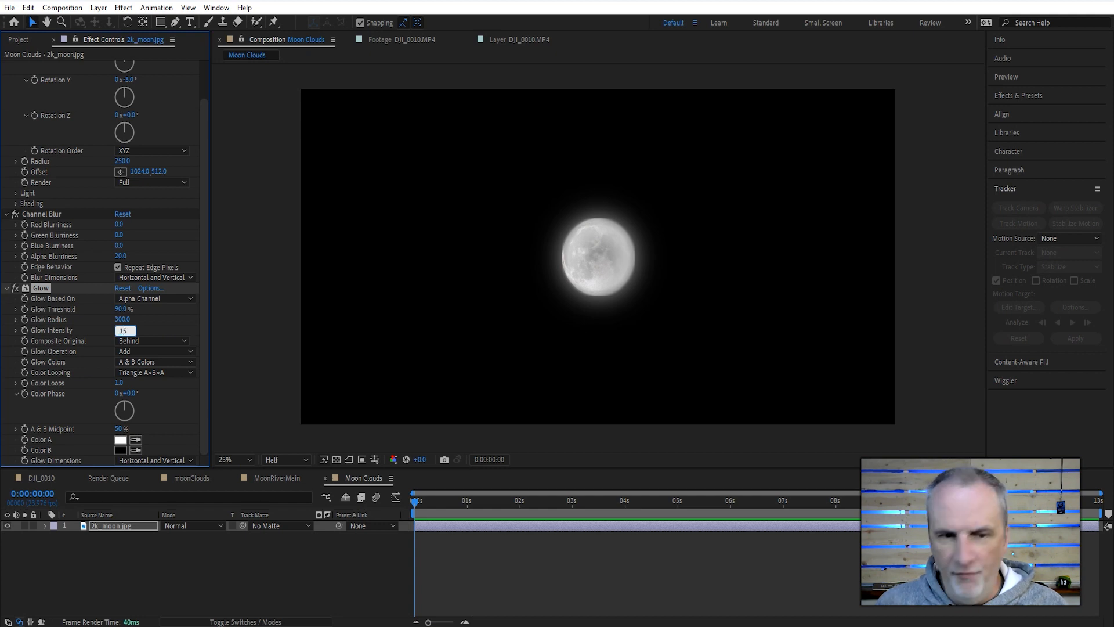
key("Return")
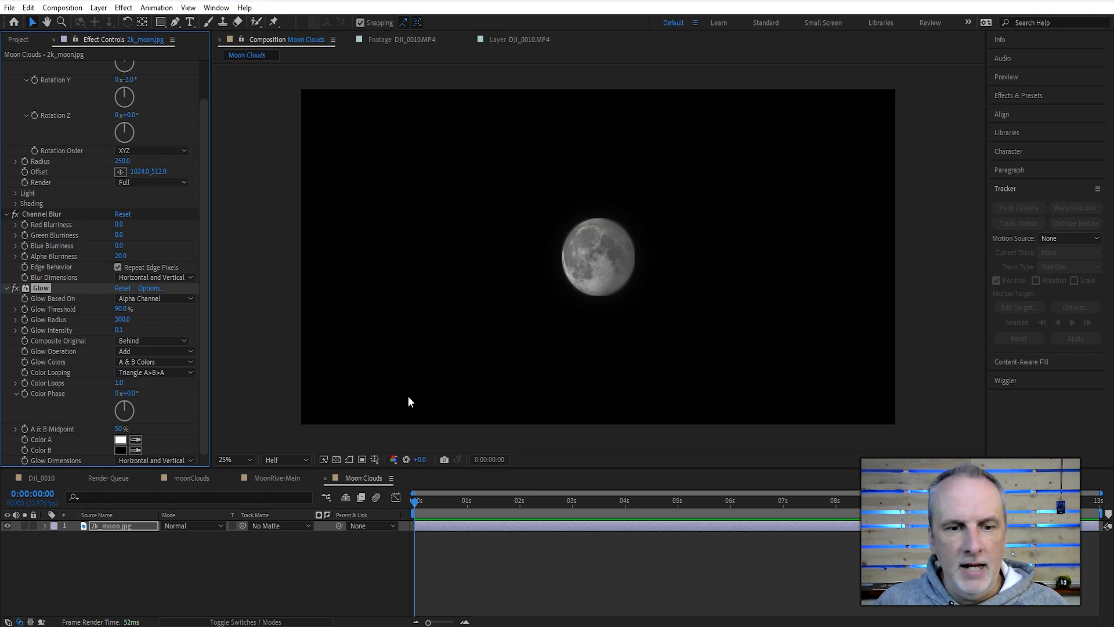
Add a black solid layer at composition size to the Moon Clouds composition
left_click(198, 563)
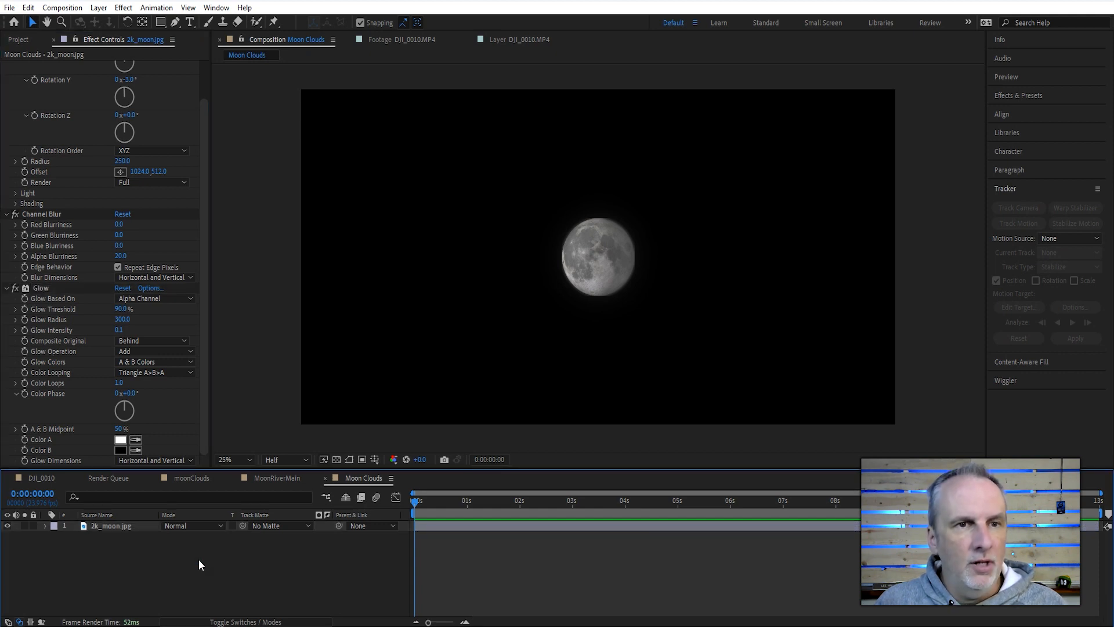
left_click(98, 8)
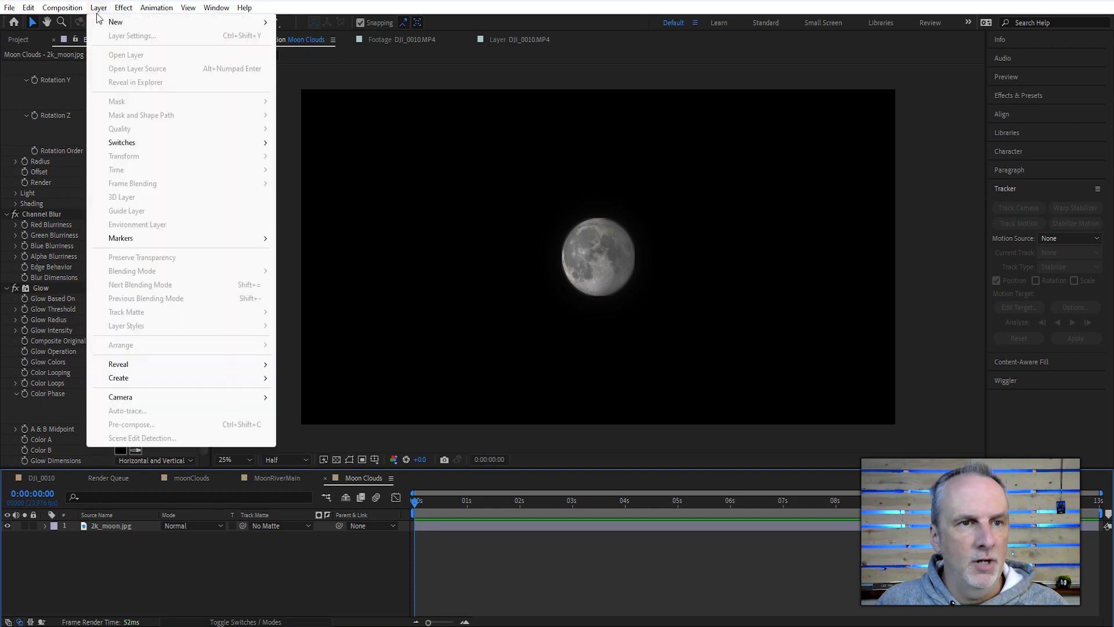
mouse_move(134, 23)
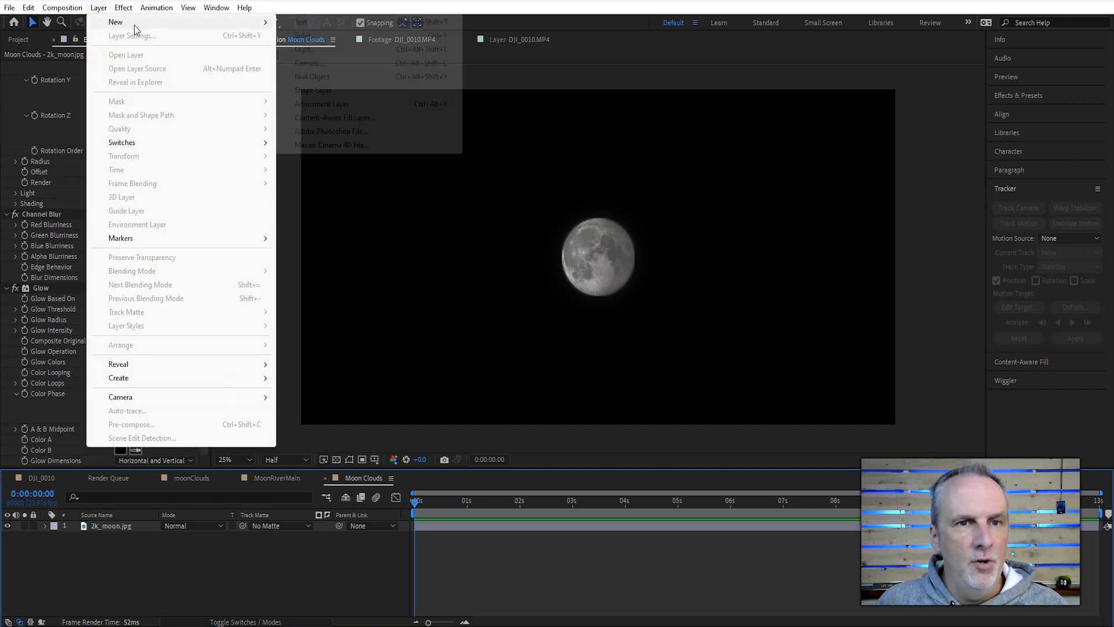
left_click(318, 35)
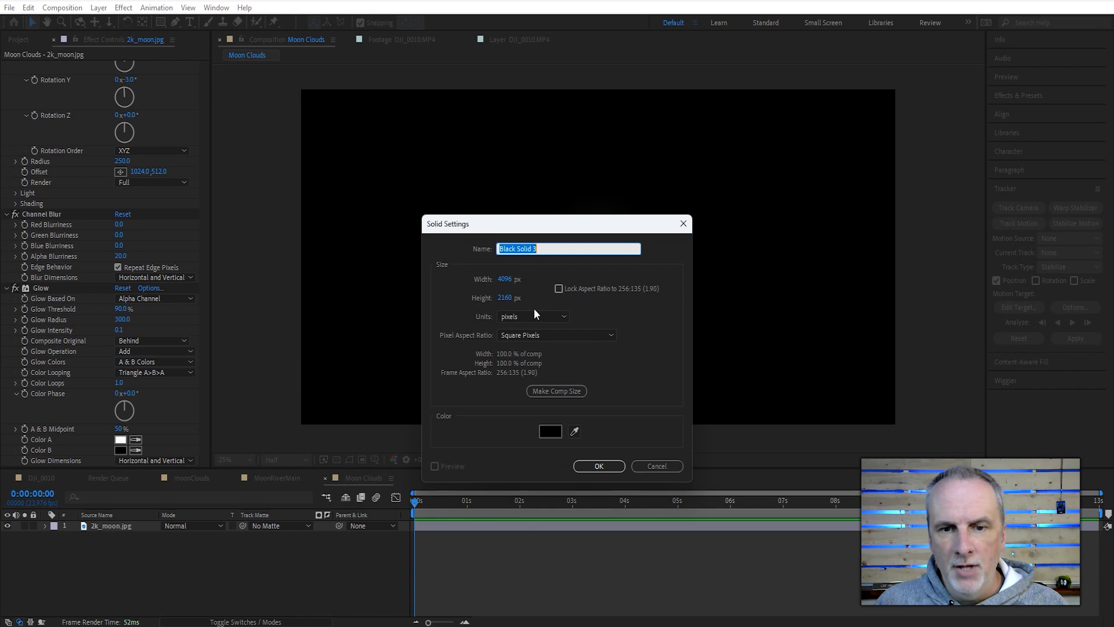
left_click(555, 387)
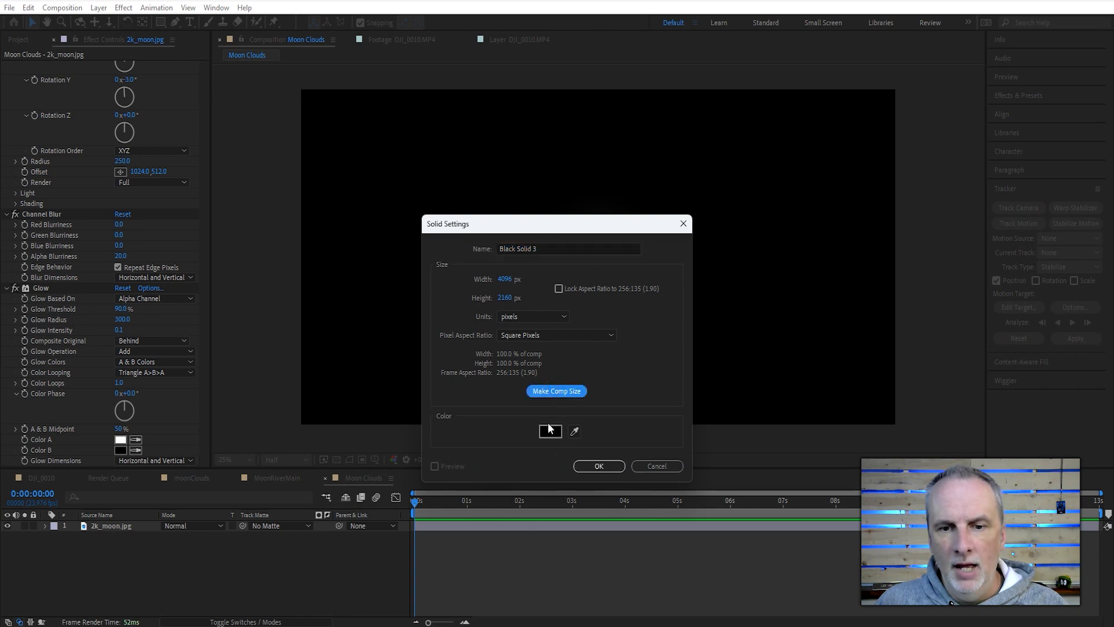
left_click(598, 466)
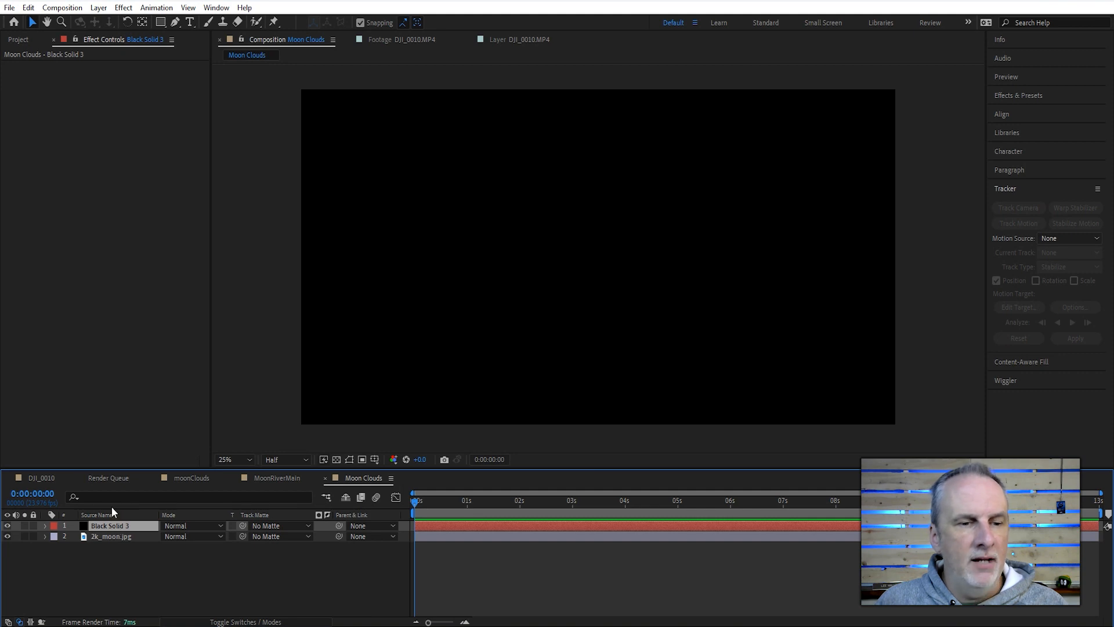
Apply the Fractal Noise effect to the black solid and invert the noise
left_click(121, 10)
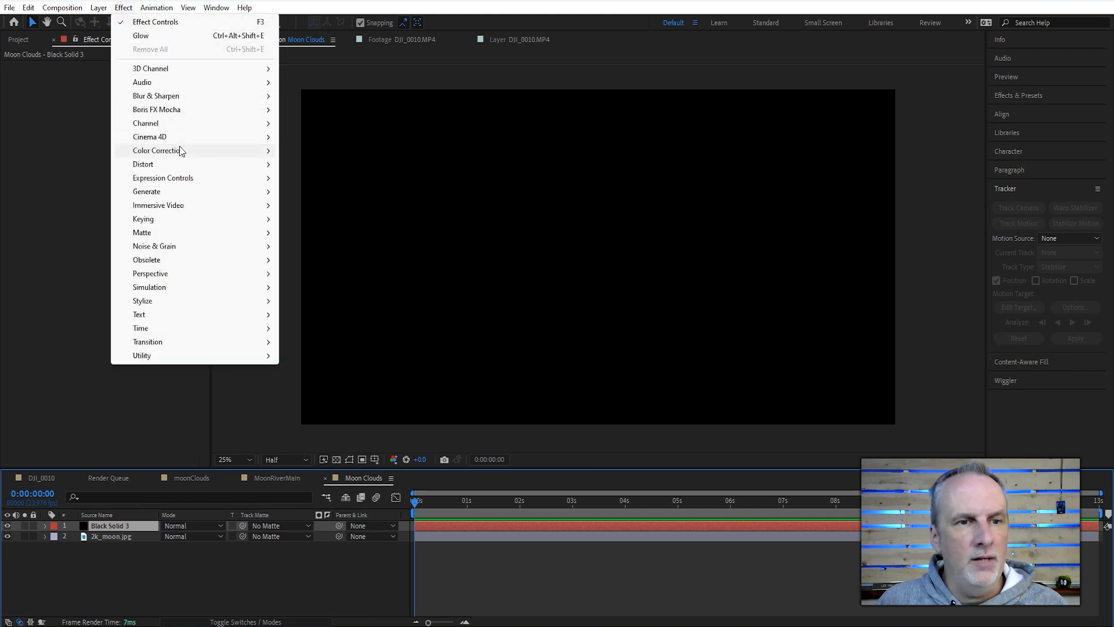
mouse_move(193, 246)
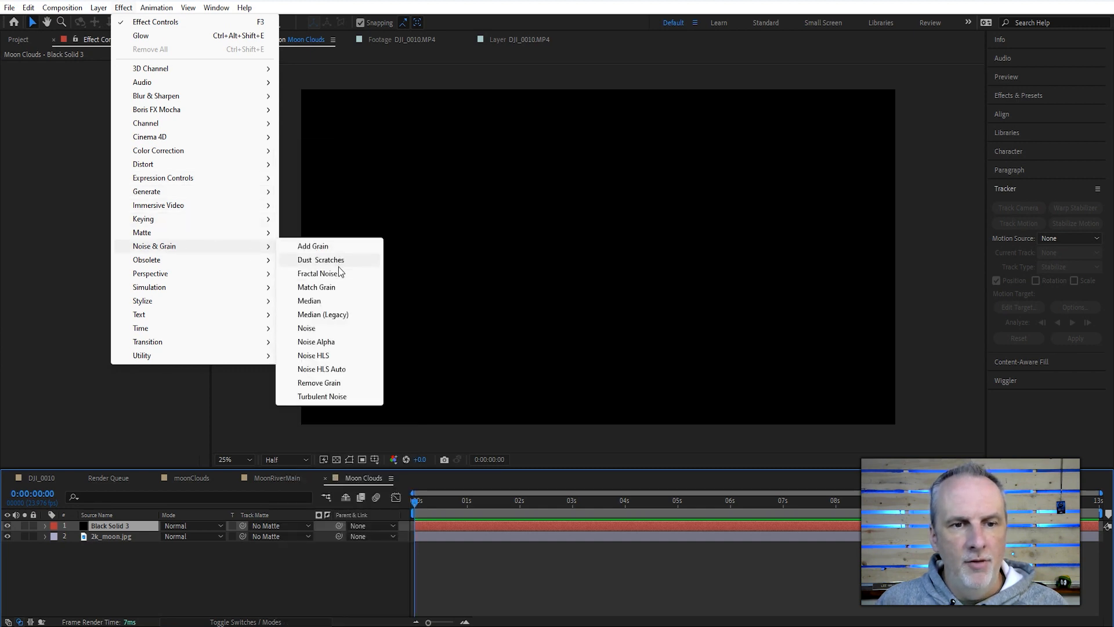
left_click(319, 273)
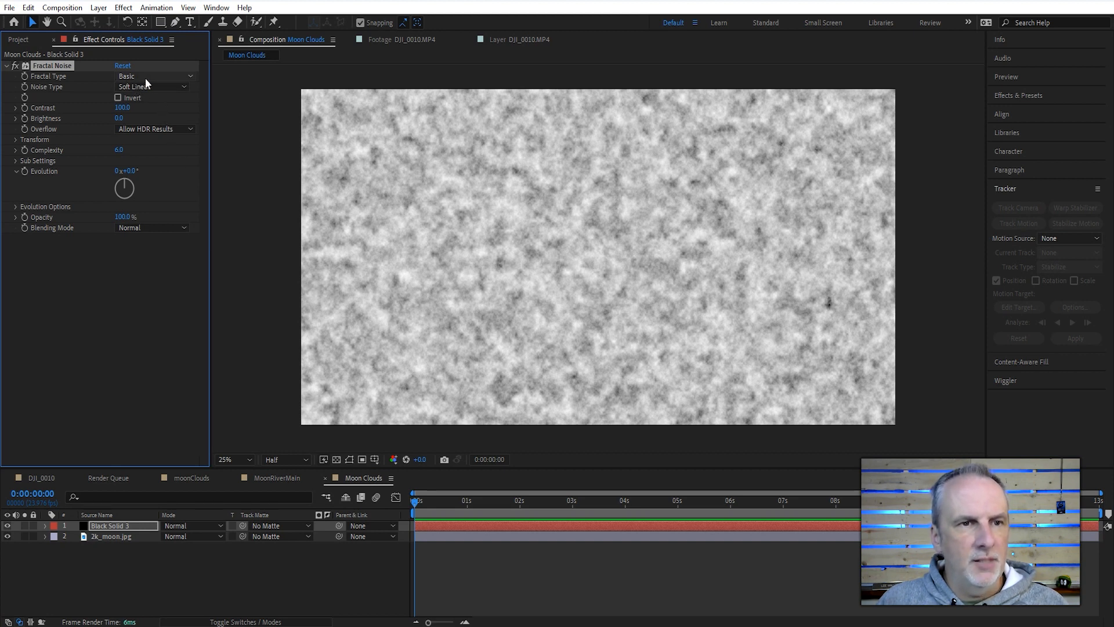
left_click(118, 98)
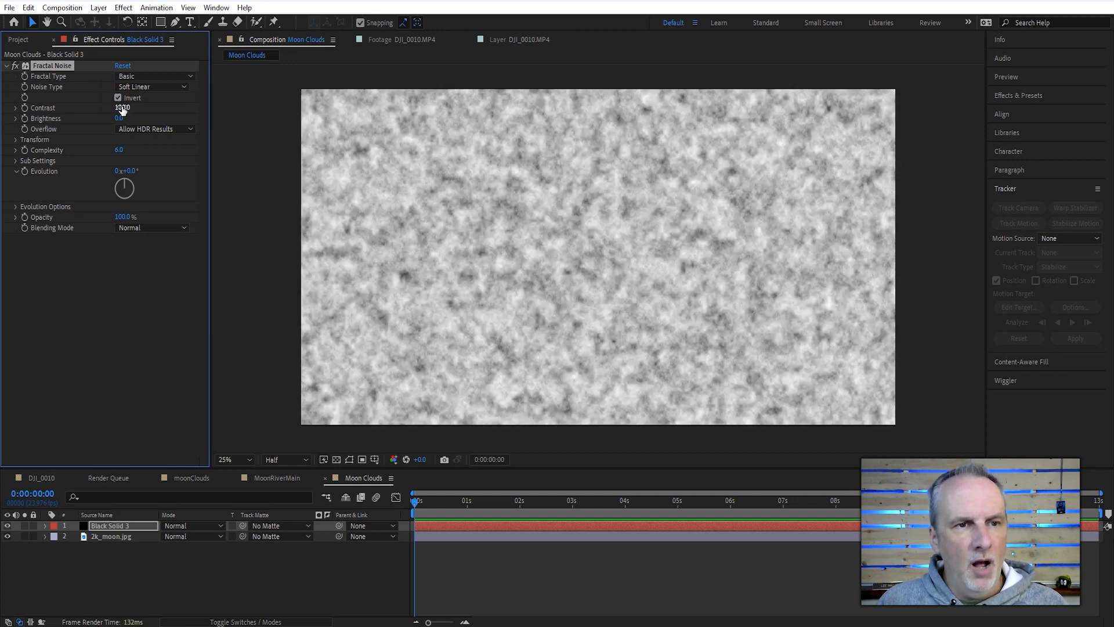
Set the Fractal Noise contrast to 30 and brightness to -44
left_click(123, 107)
type("30")
key("Return")
left_click(120, 118)
type("-44")
key("Return")
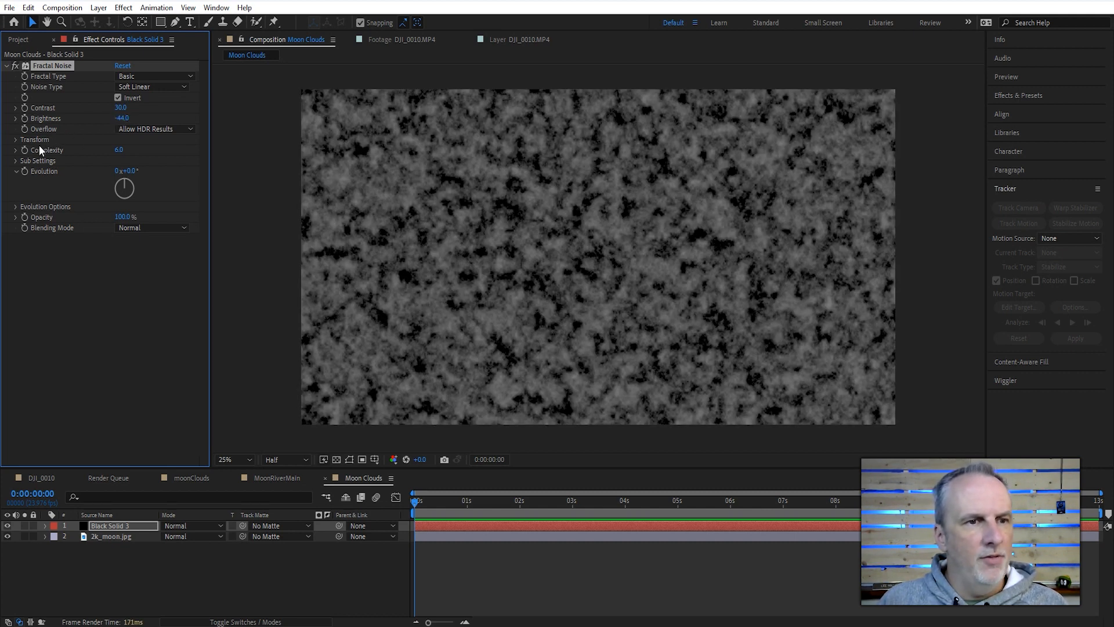
Scale the Fractal Noise uniformly to 2050 and set the effect's blending mode to Screen
left_click(16, 140)
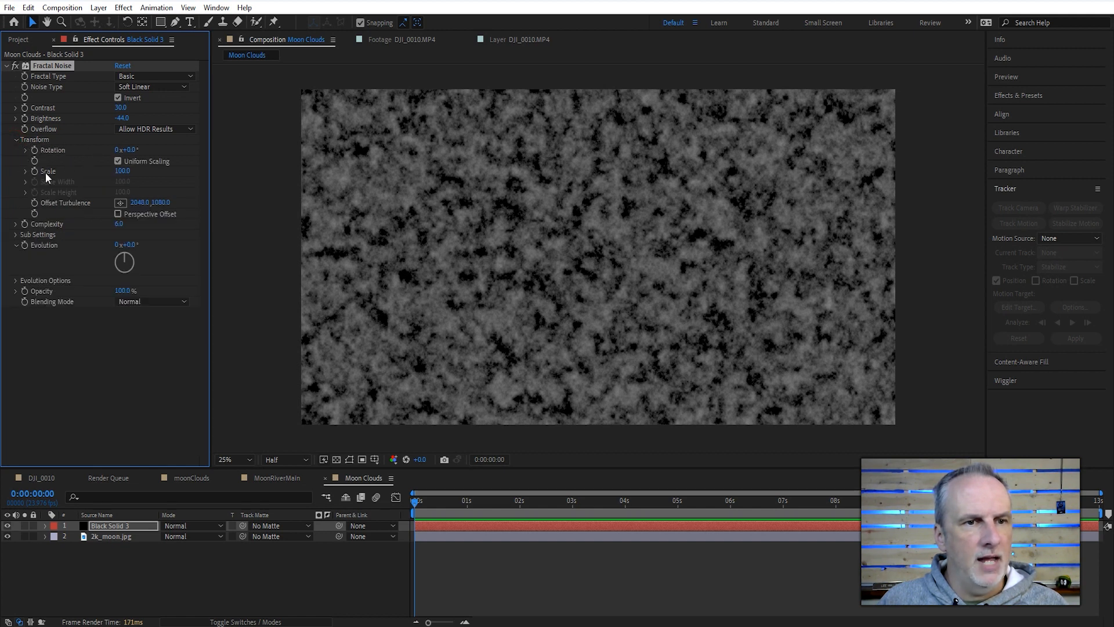
left_click(122, 171)
type("2050")
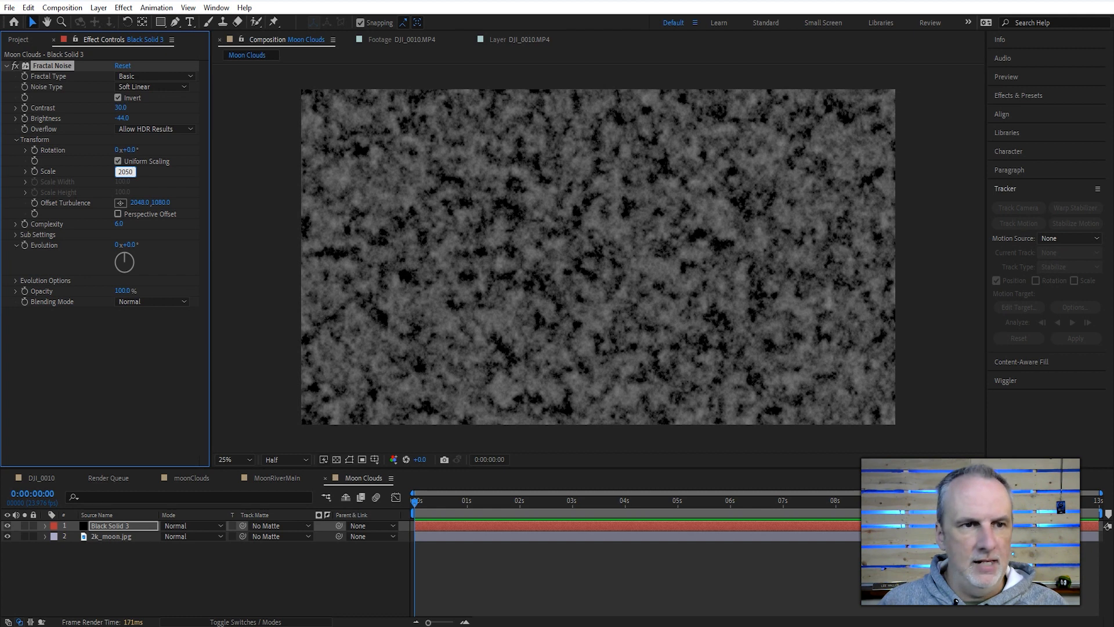
key("Return")
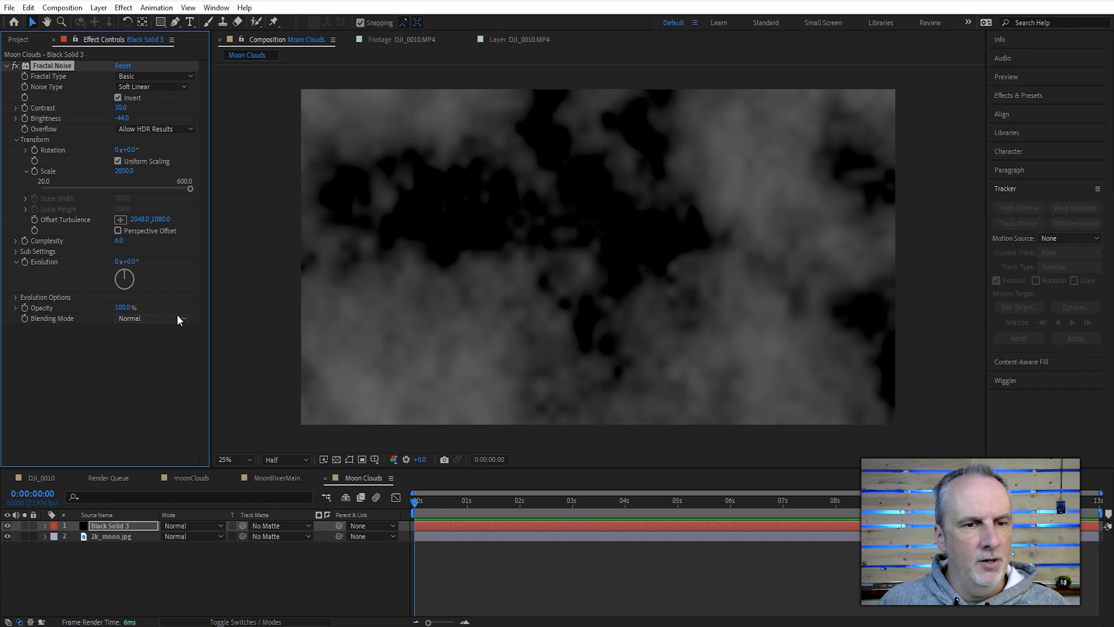
left_click(147, 320)
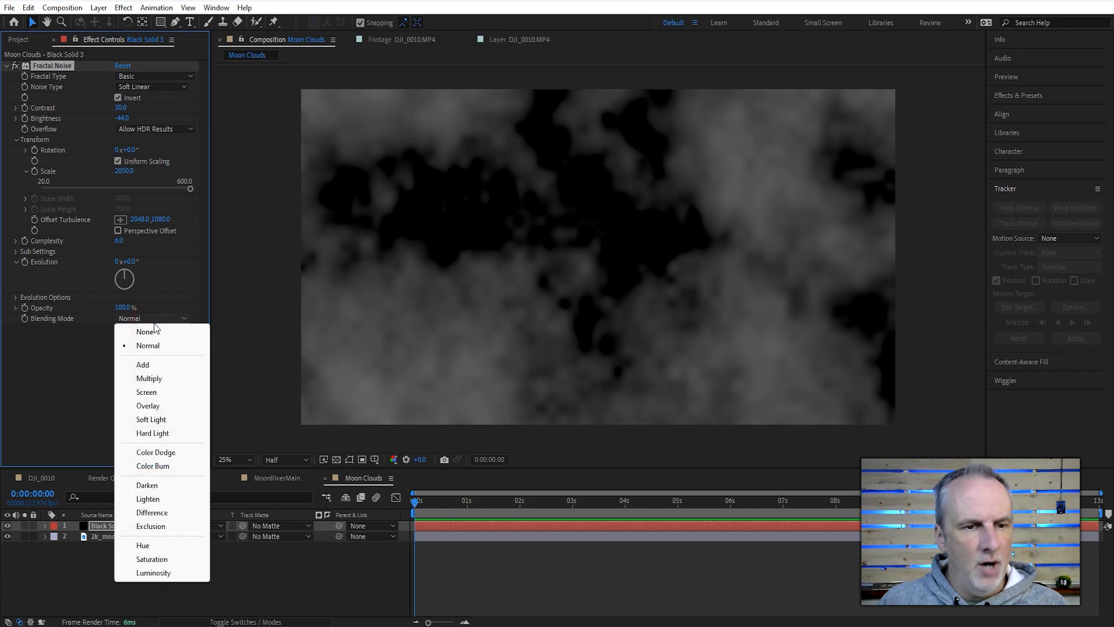
left_click(162, 392)
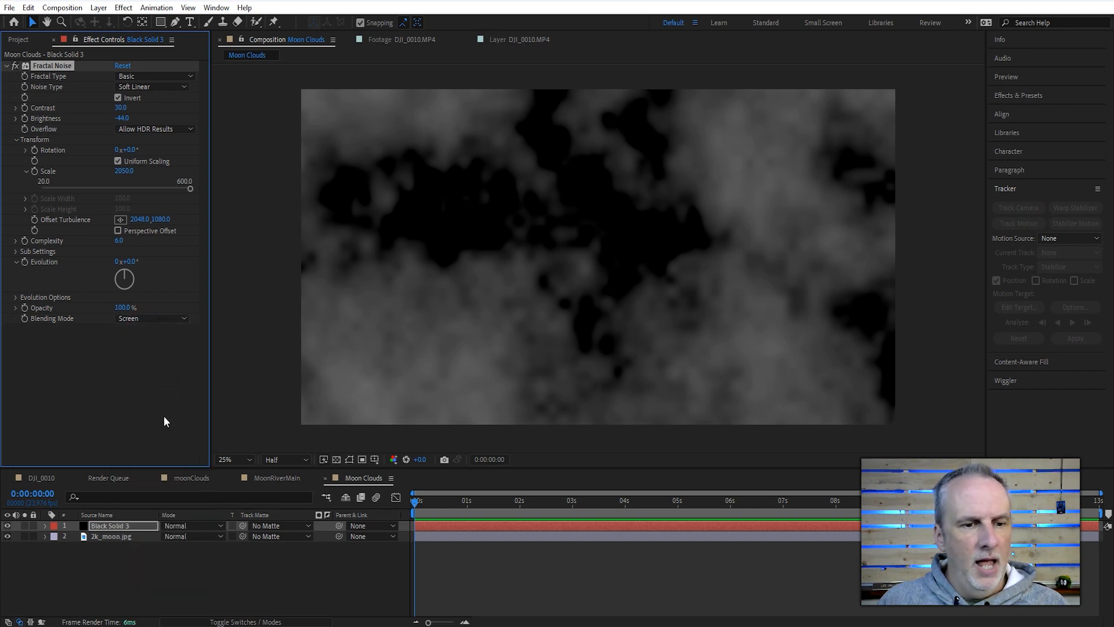
Set the black solid layer's opacity to 20% and move it below the 2k_moon.jpg layer
left_click(132, 525)
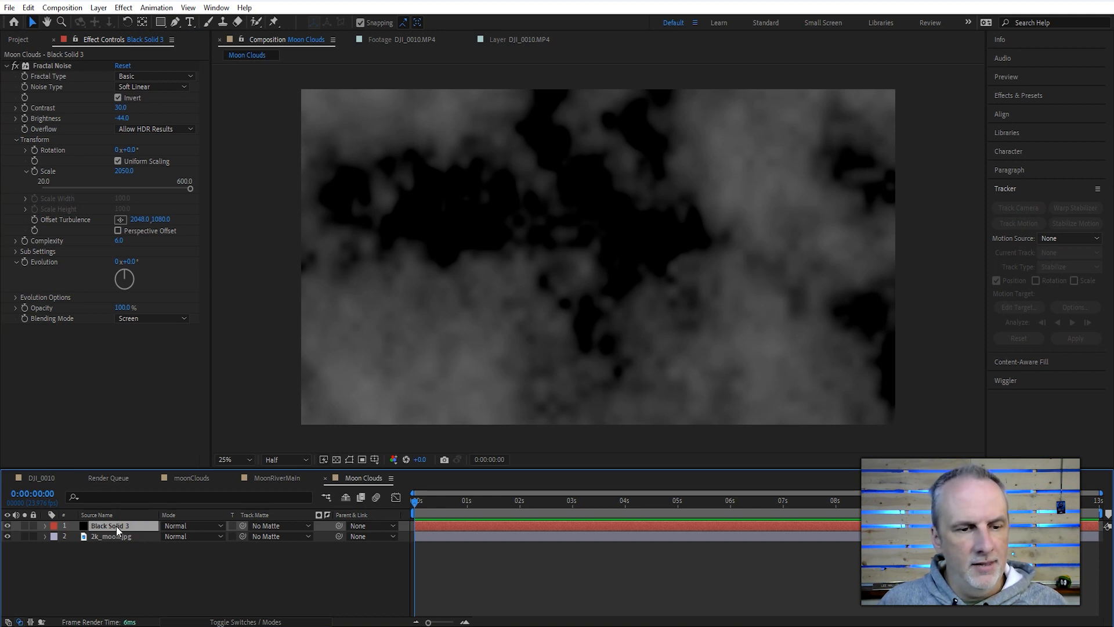
key("t")
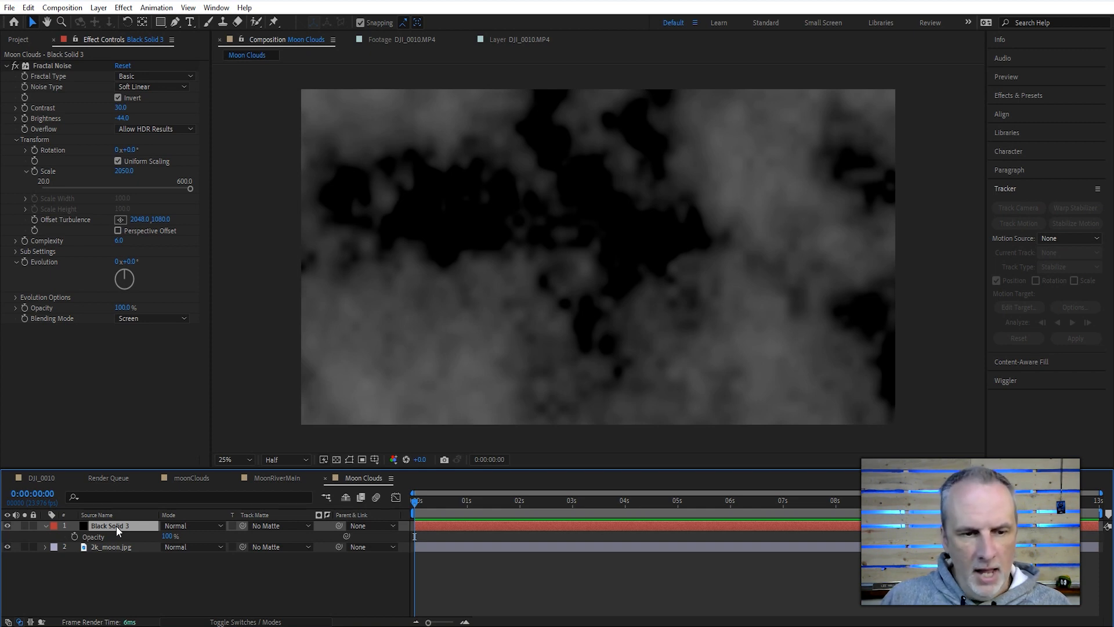
left_click(170, 536)
type("20")
key("Return")
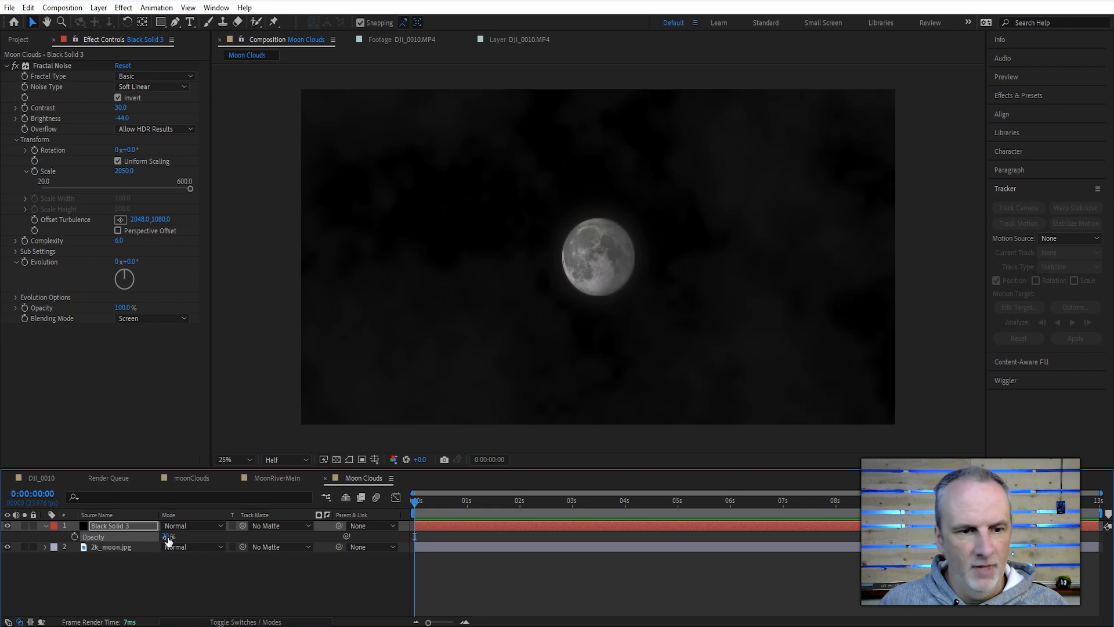
left_click_drag(127, 527, 126, 566)
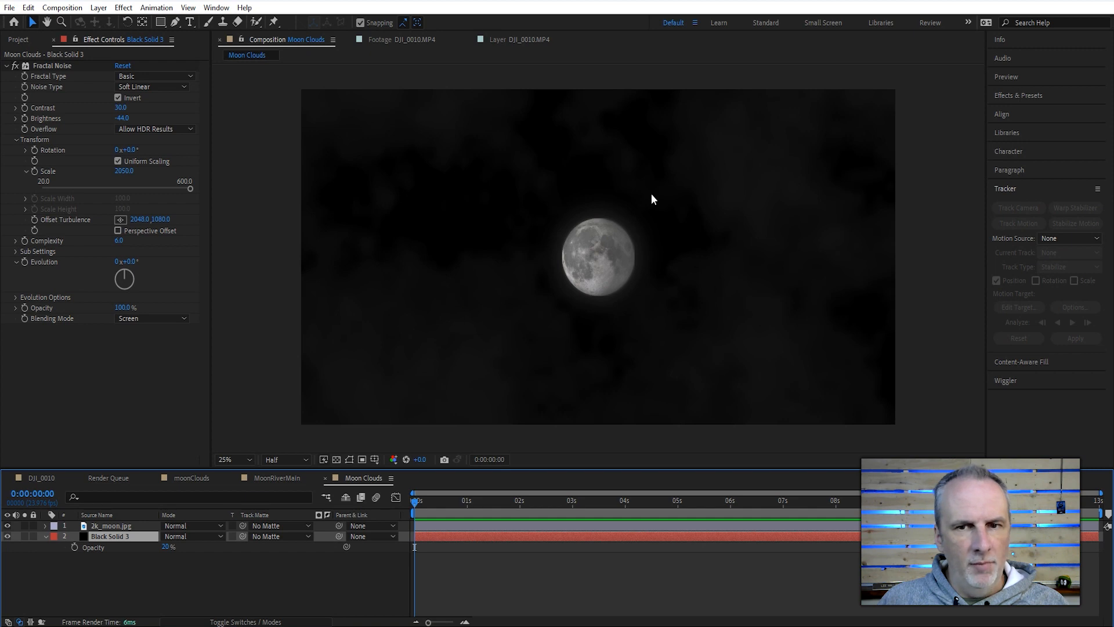
Duplicate the black solid cloud layer and move the copy above the 2k_moon.jpg layer
key("ctrl+d")
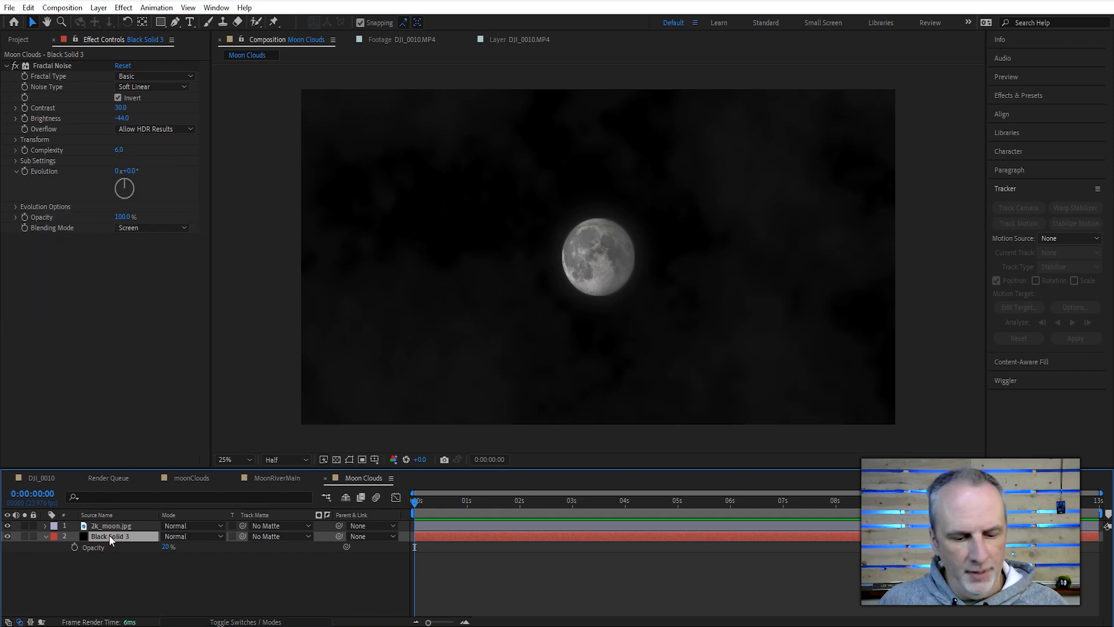
key("ctrl+d")
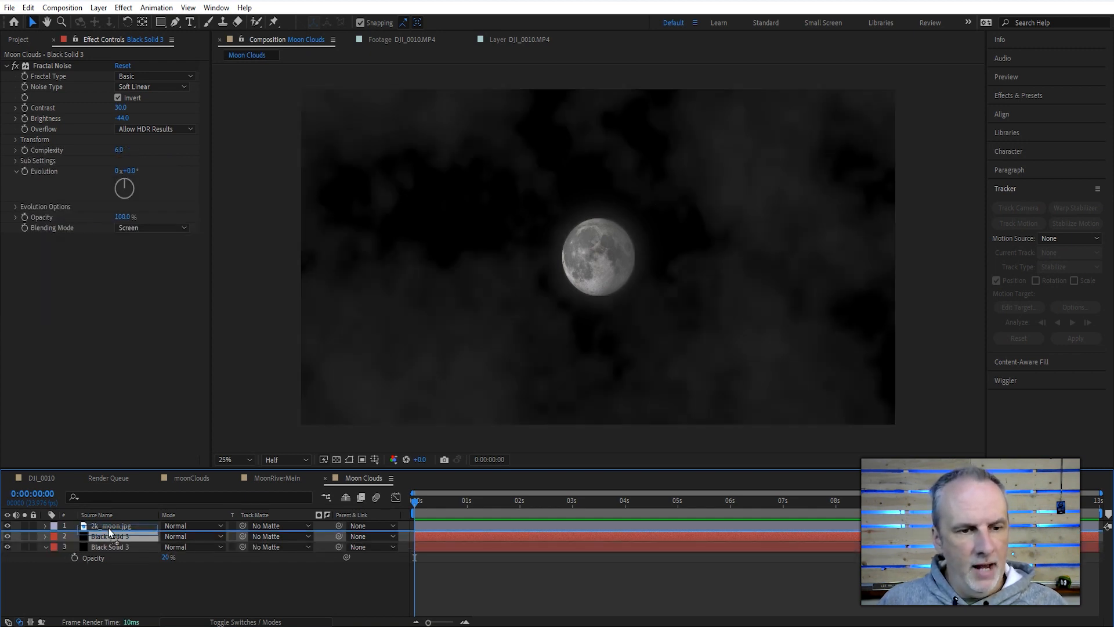
left_click_drag(108, 524, 110, 523)
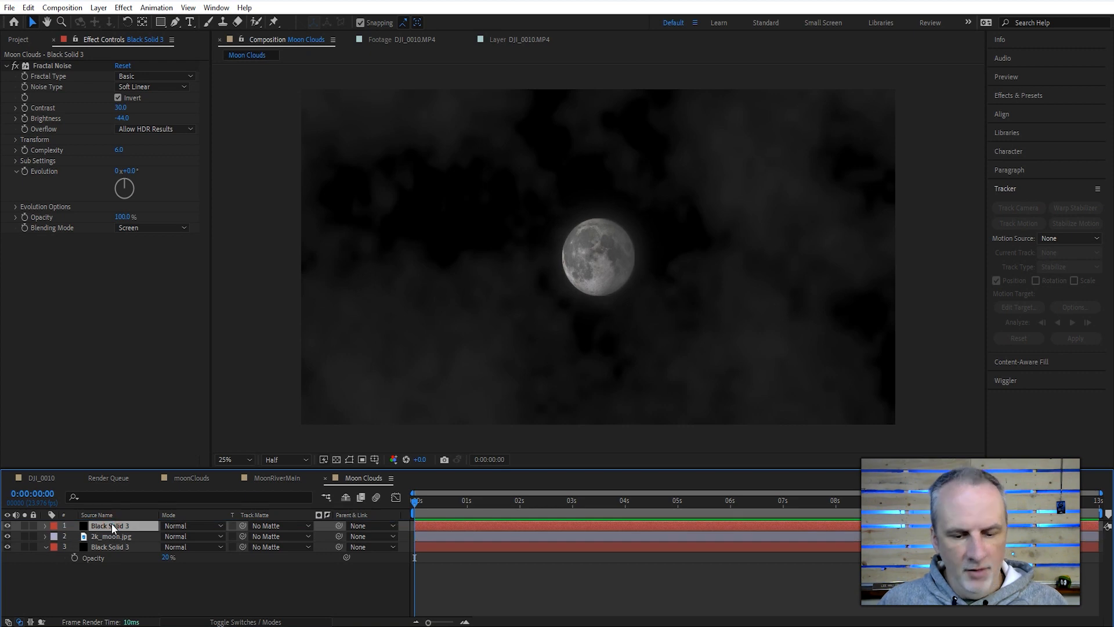
Set the opacity of the cloud layer above the moon to 30%
key("t")
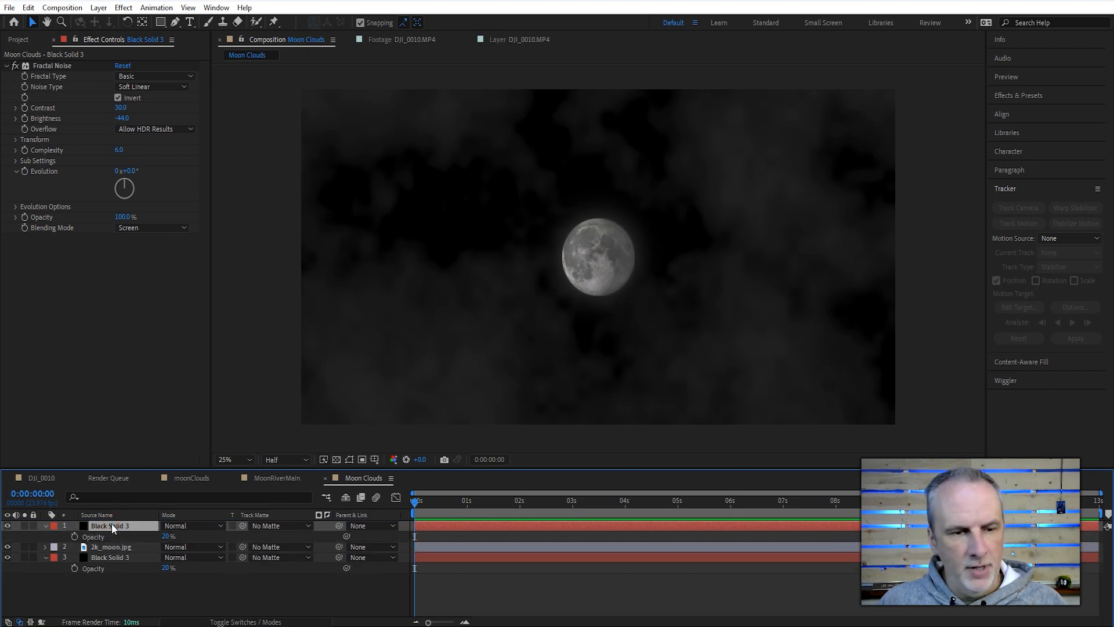
left_click(167, 536)
type("30")
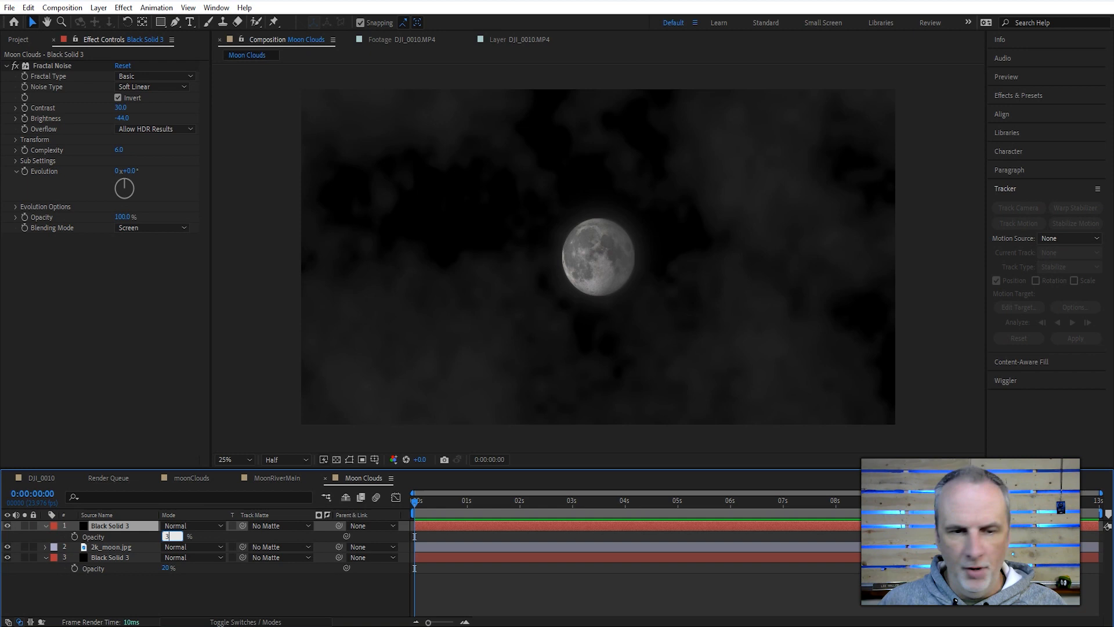
key("Return")
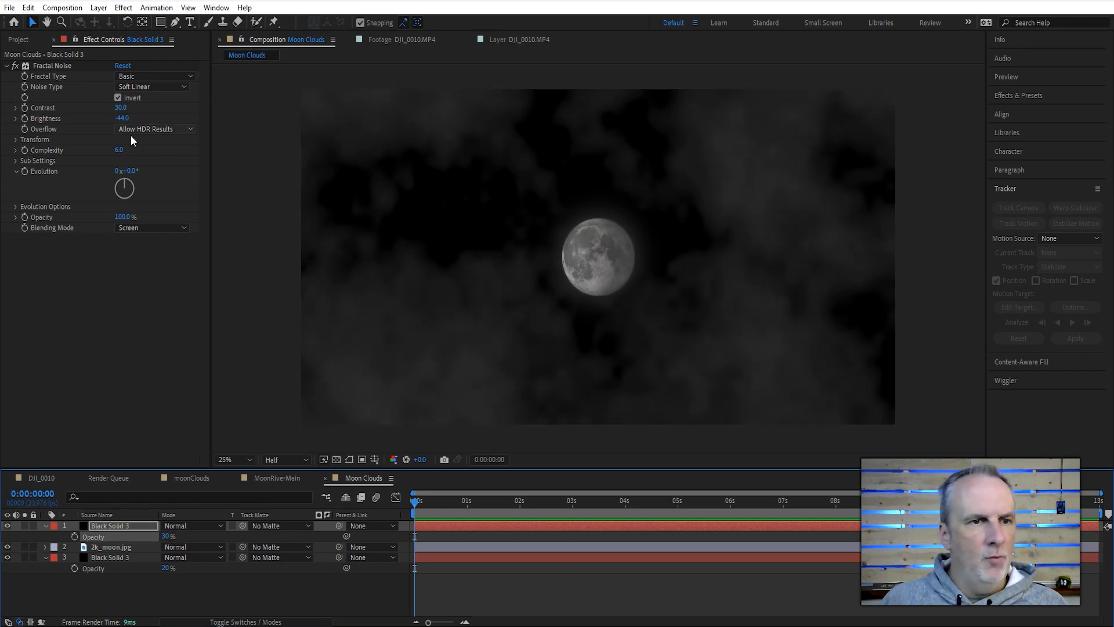
Rotate the Fractal Noise of the cloud layer above the moon to 90°
left_click(16, 140)
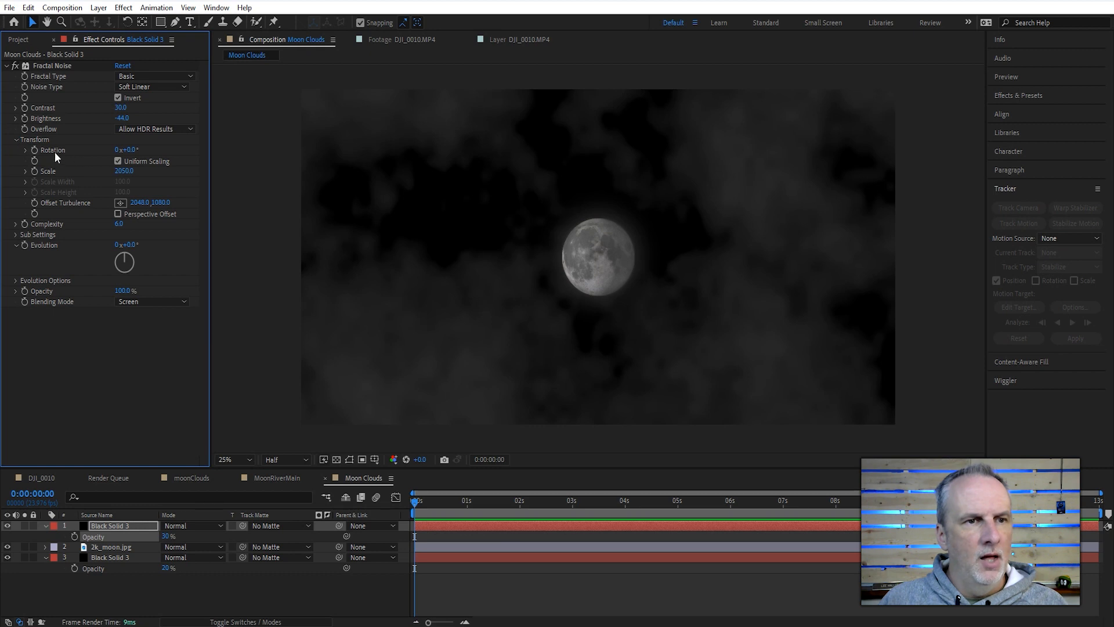
left_click(131, 149)
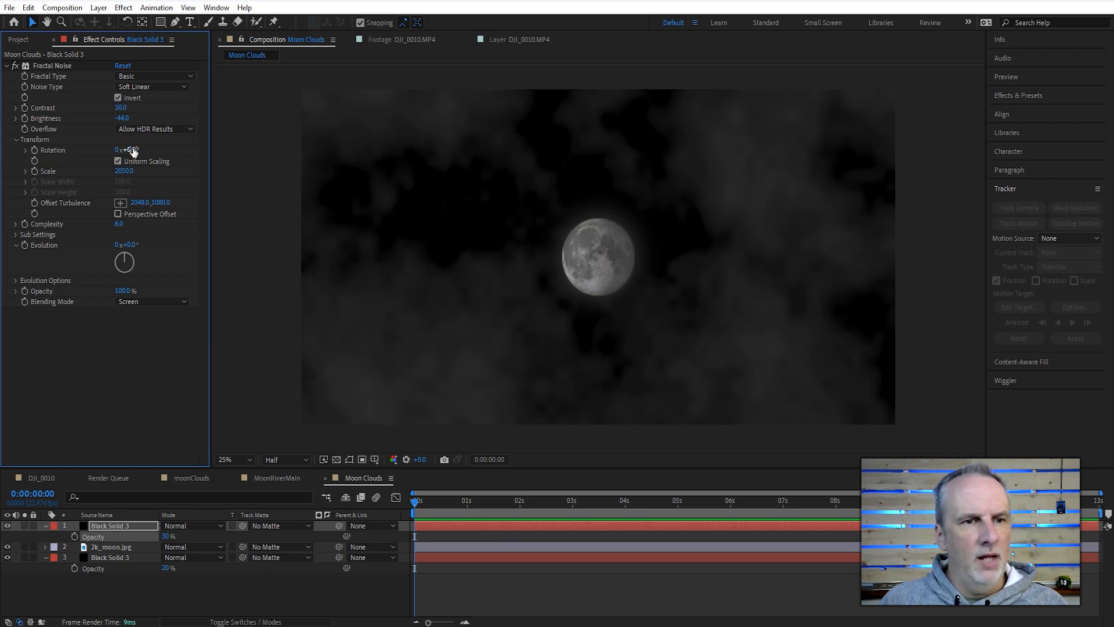
type("90")
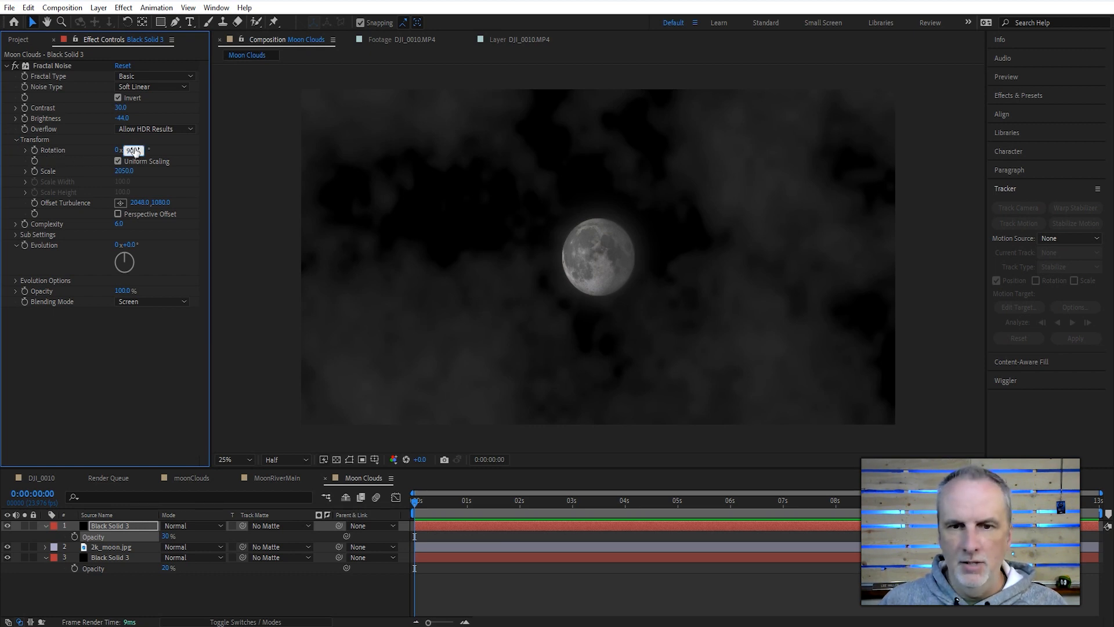
key("Return")
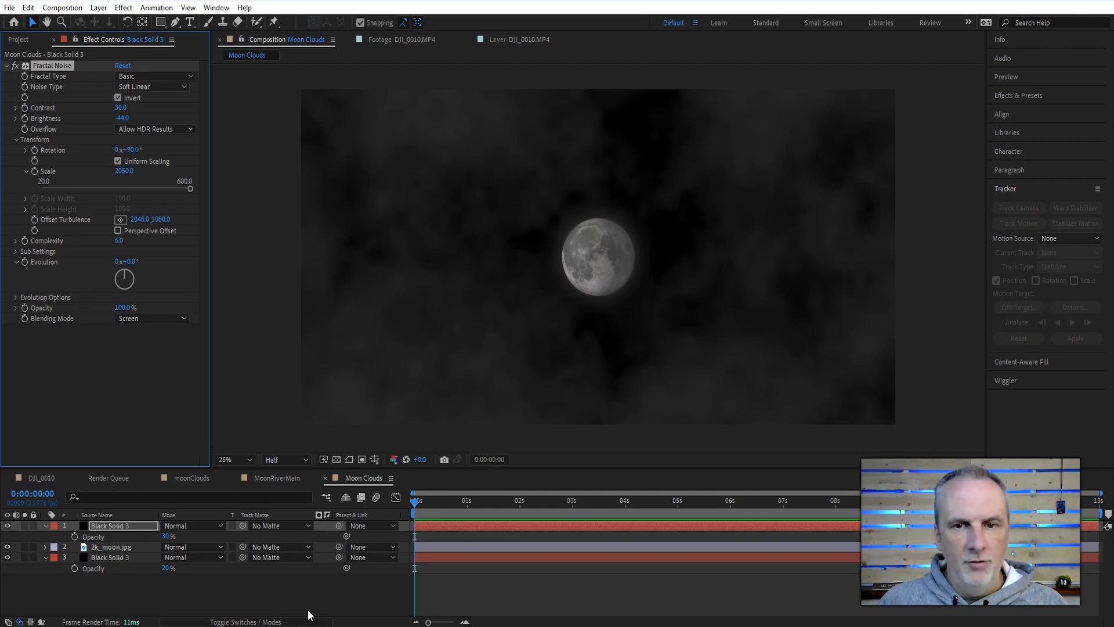
In MoonRiverMain at 0:00:02:21, reshape the Tack Matte layer's Mask 1 by lowering its left-hand ridge points below the bright hillside patch
left_click(311, 604)
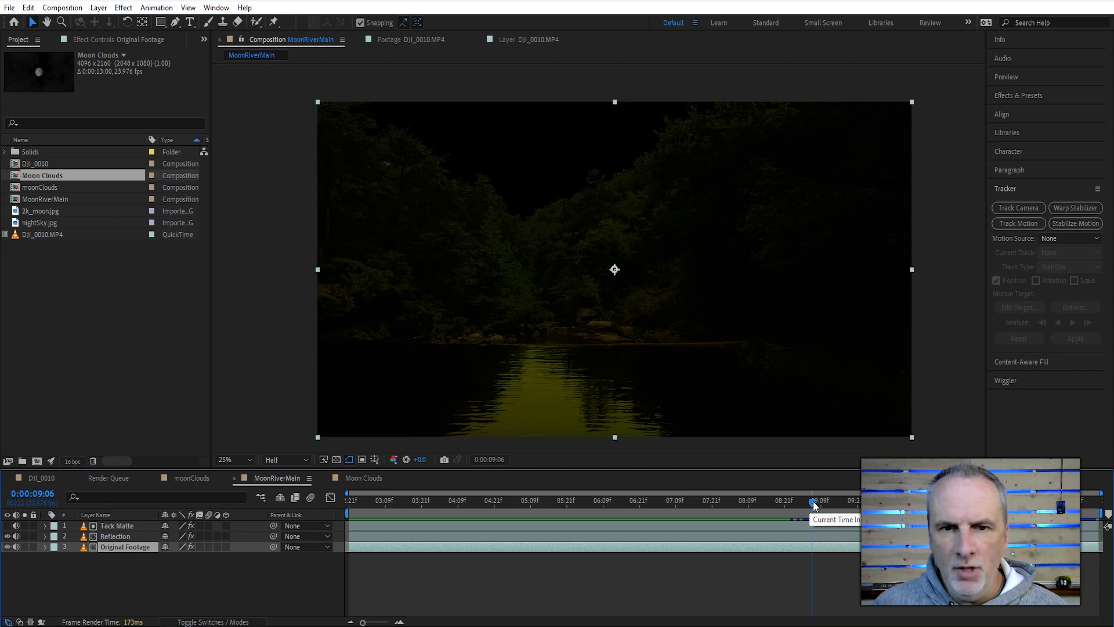
left_click_drag(813, 500, 309, 493)
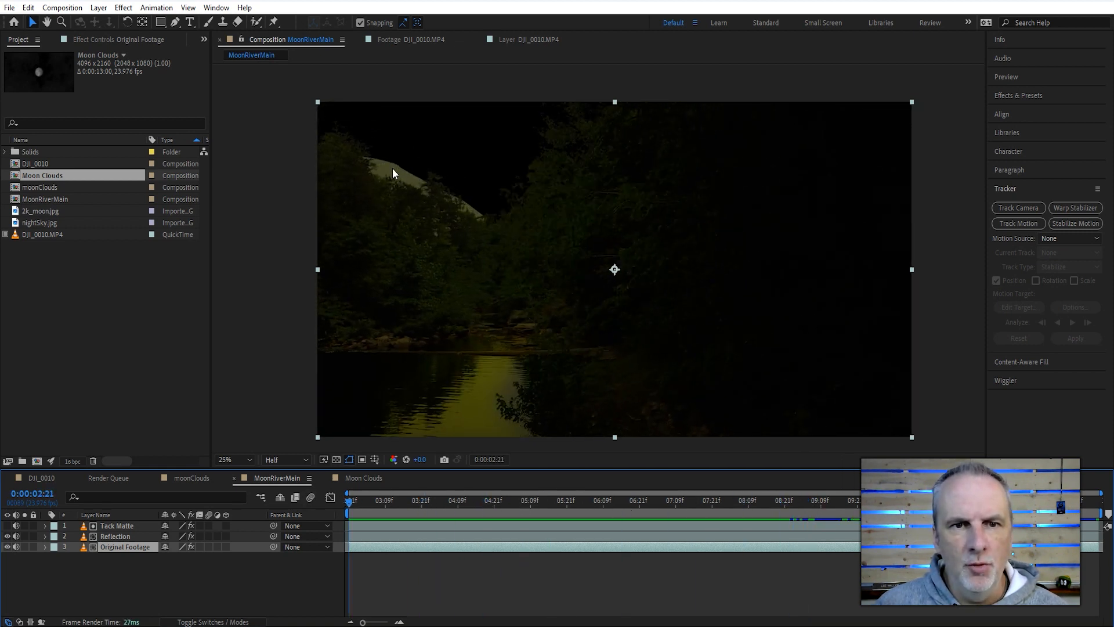
left_click(45, 547)
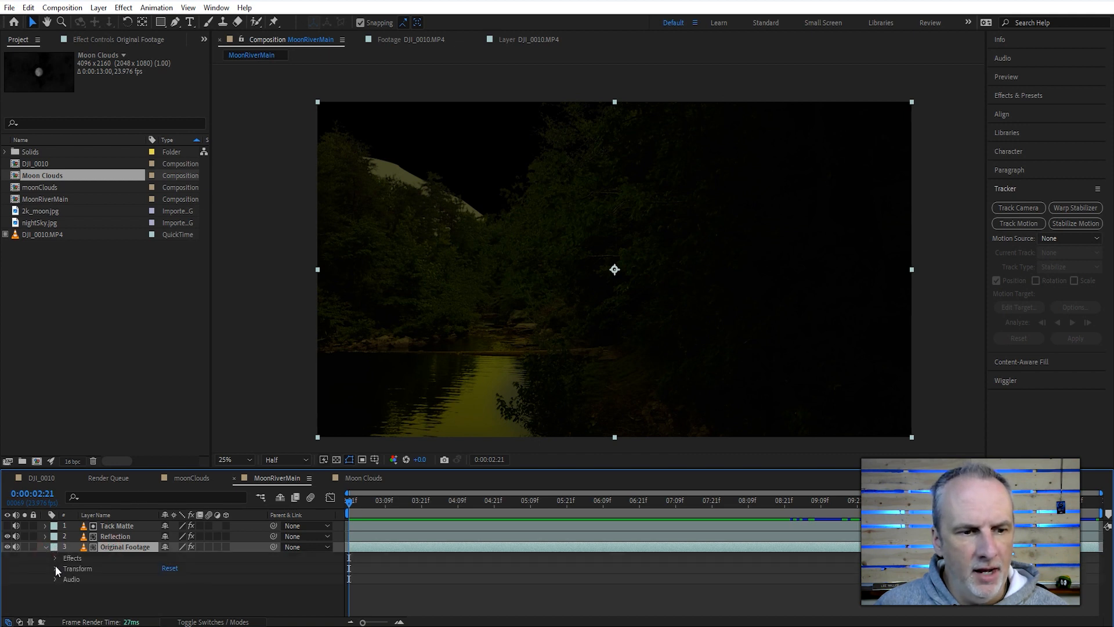
left_click(110, 525)
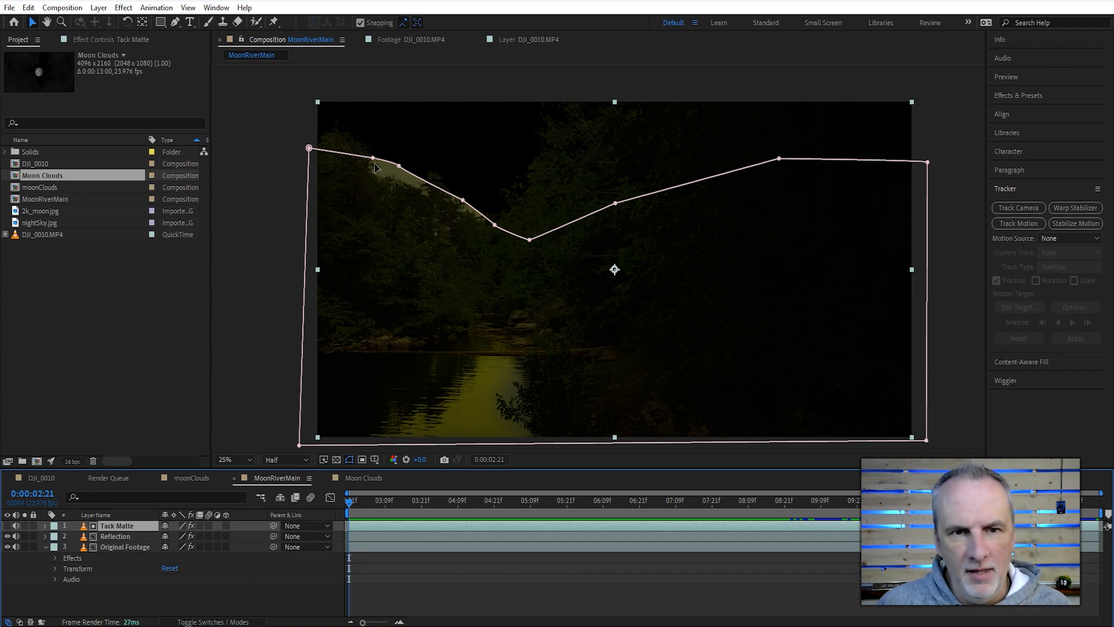
left_click(46, 525)
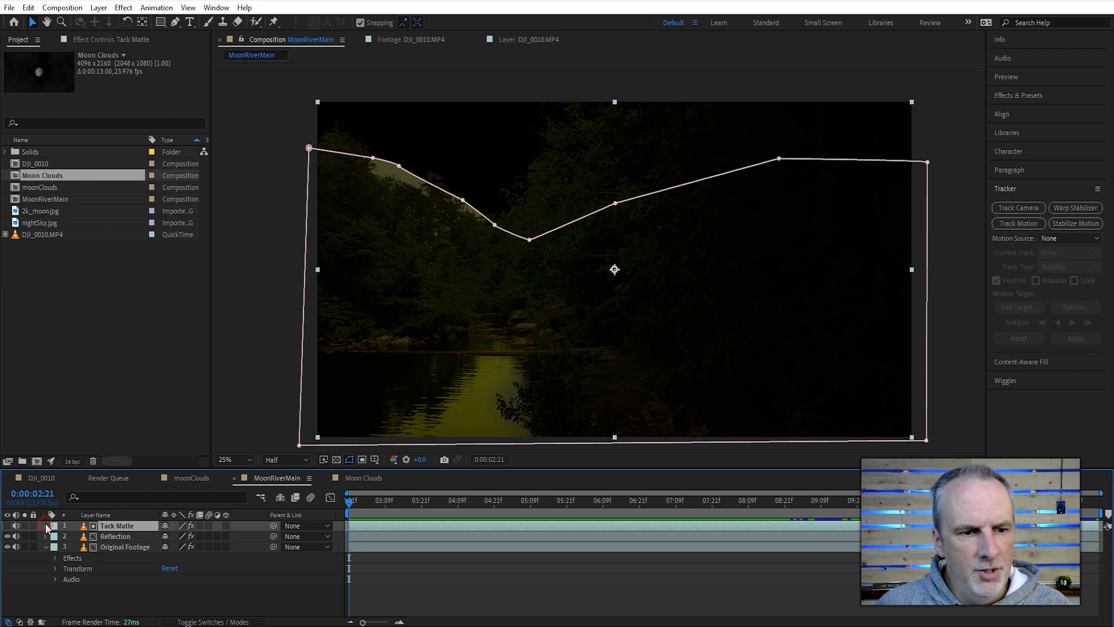
left_click(91, 548)
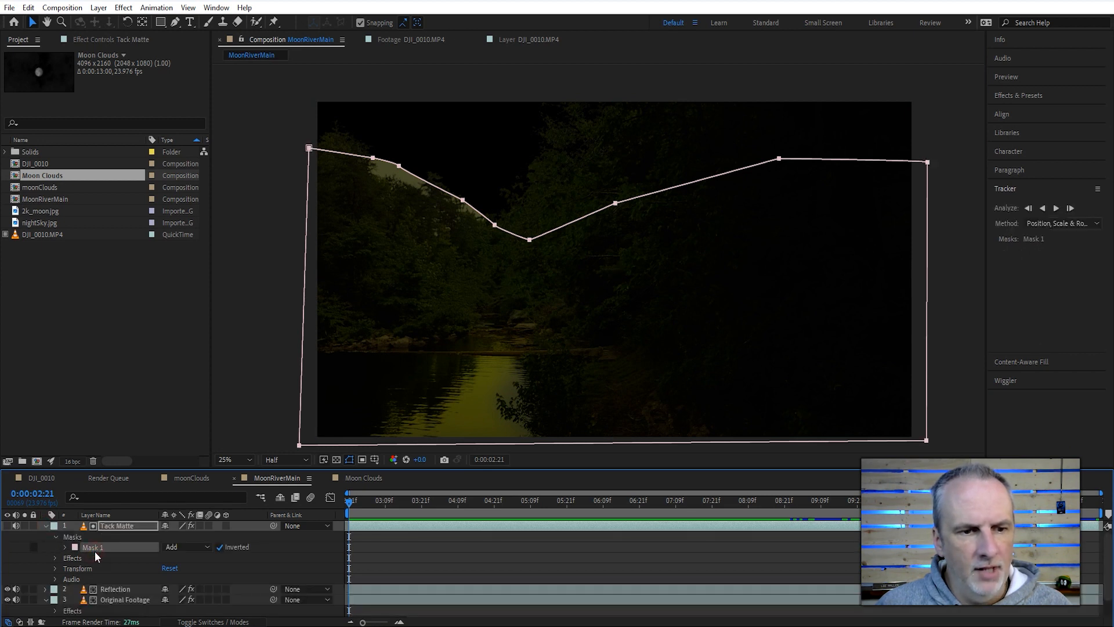
left_click_drag(330, 167, 301, 174)
left_click_drag(352, 139, 513, 242)
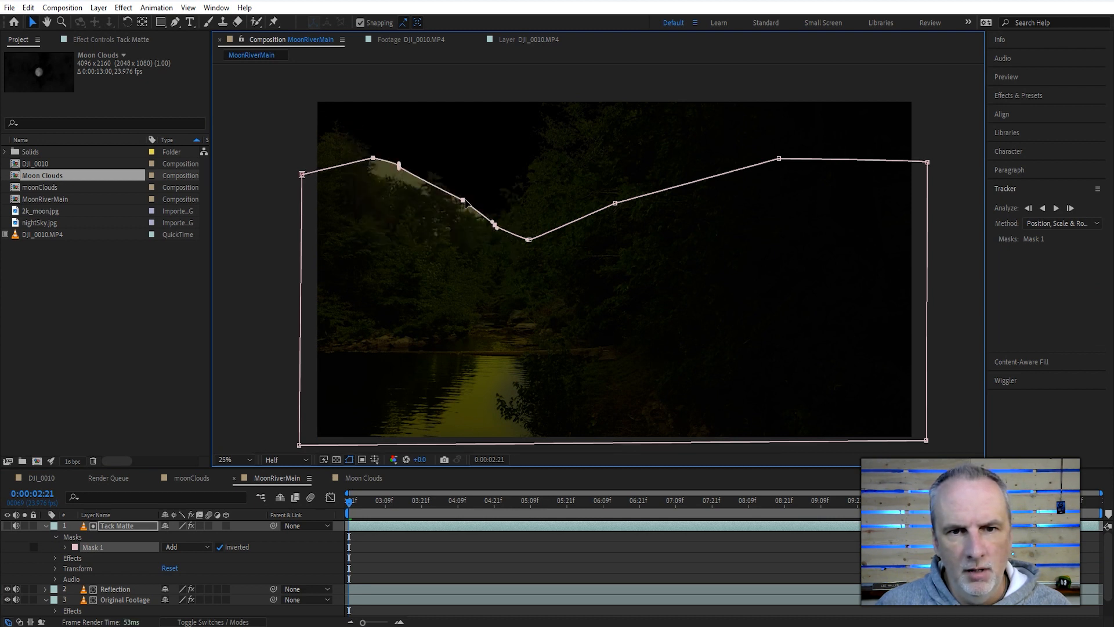
left_click_drag(463, 201, 435, 230)
left_click_drag(351, 503, 495, 529)
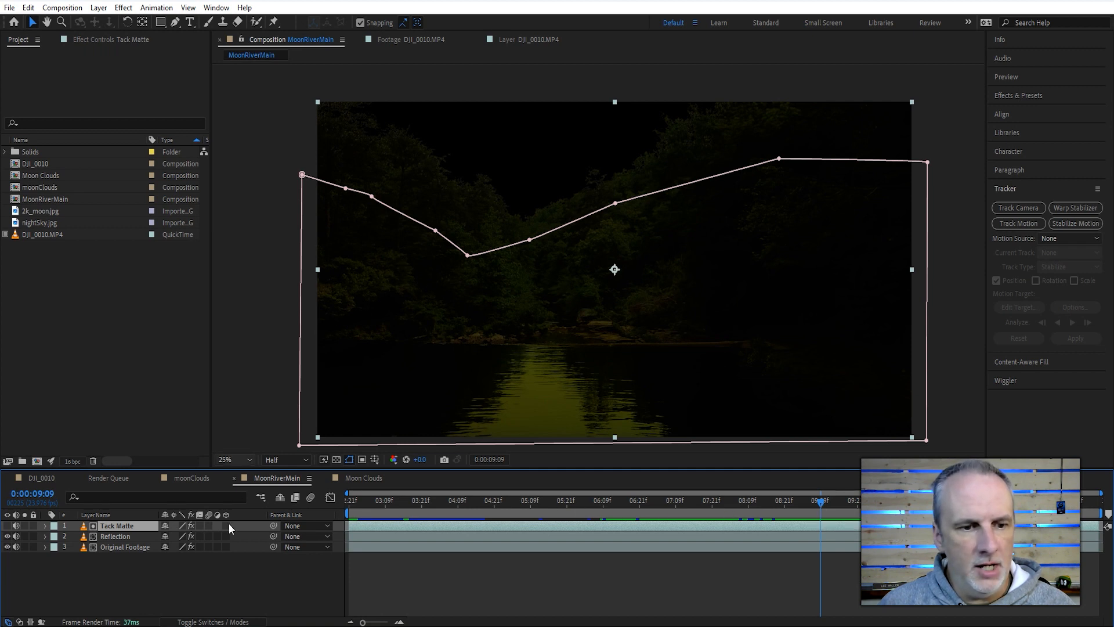
Create a text layer and camera from the Original Footage's 3D Camera Tracker points along the far shoreline at 0:00:09:09
left_click(132, 548)
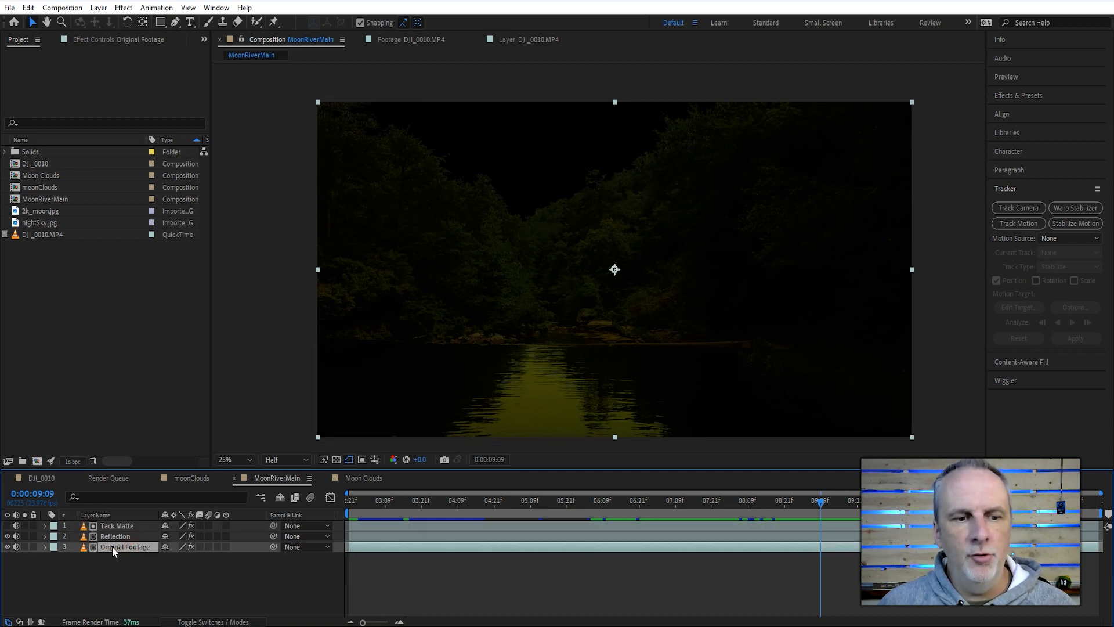
left_click(45, 547)
left_click(87, 570)
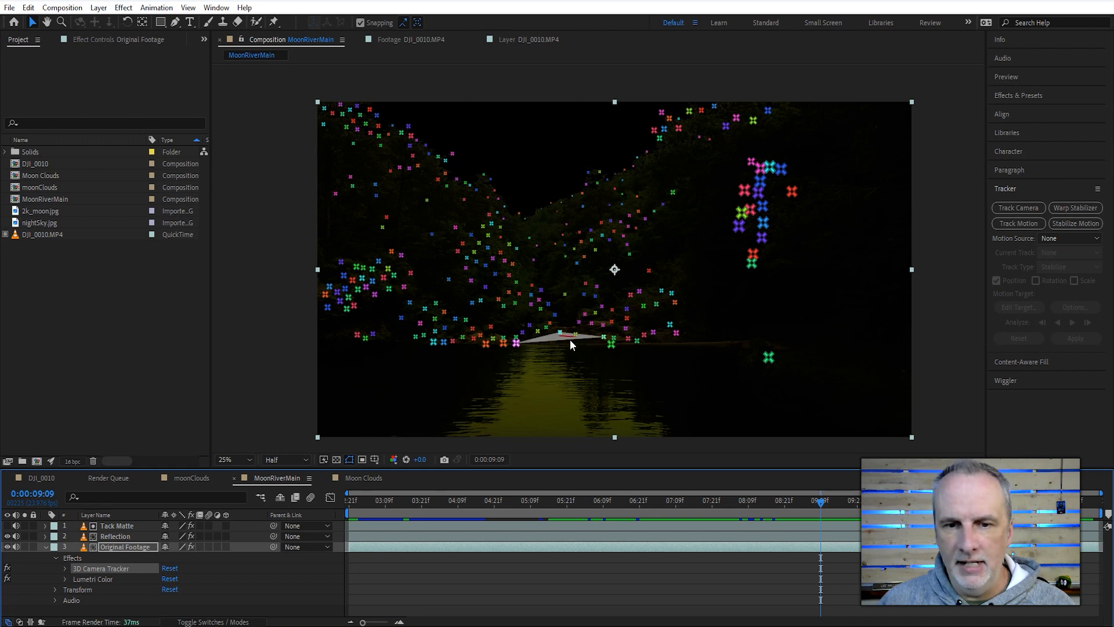
mouse_move(594, 344)
left_mouse_down()
mouse_move(506, 347)
mouse_move(537, 327)
mouse_move(613, 334)
mouse_move(571, 350)
left_mouse_up()
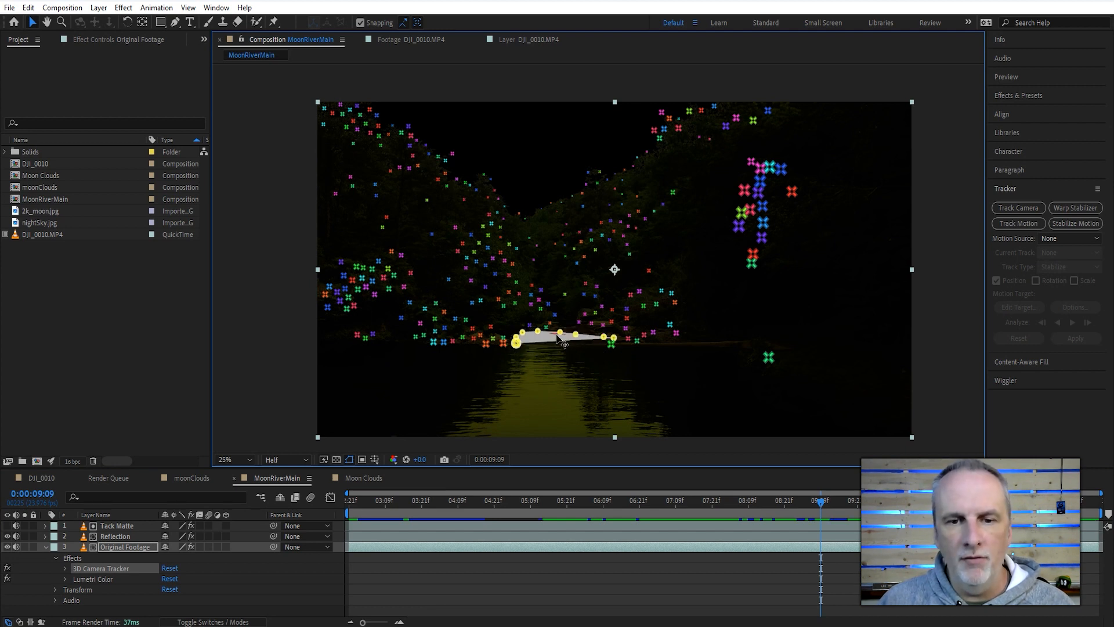
right_click(555, 338)
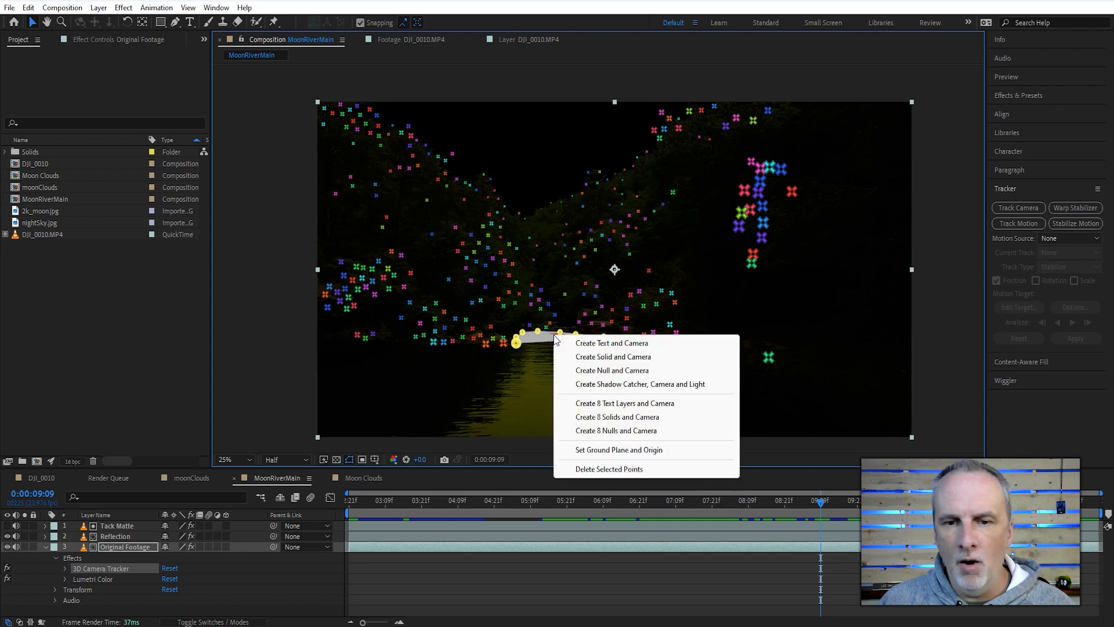
left_click(588, 345)
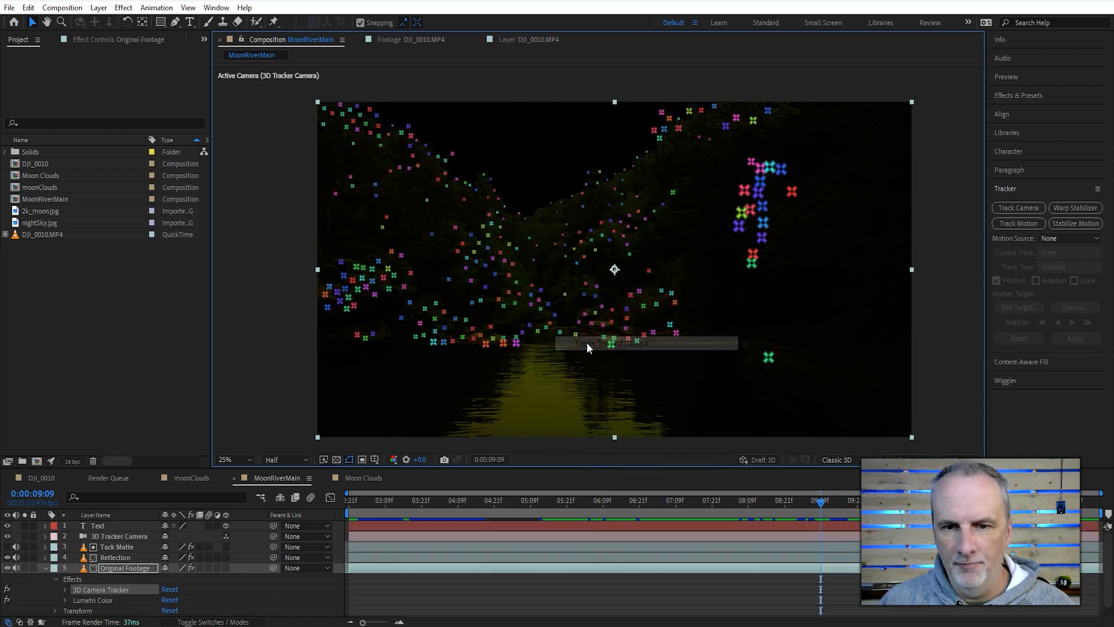
Set the Text layer's Orientation to 0°, 0°, 0° so it stands upright facing the camera
left_click(101, 527)
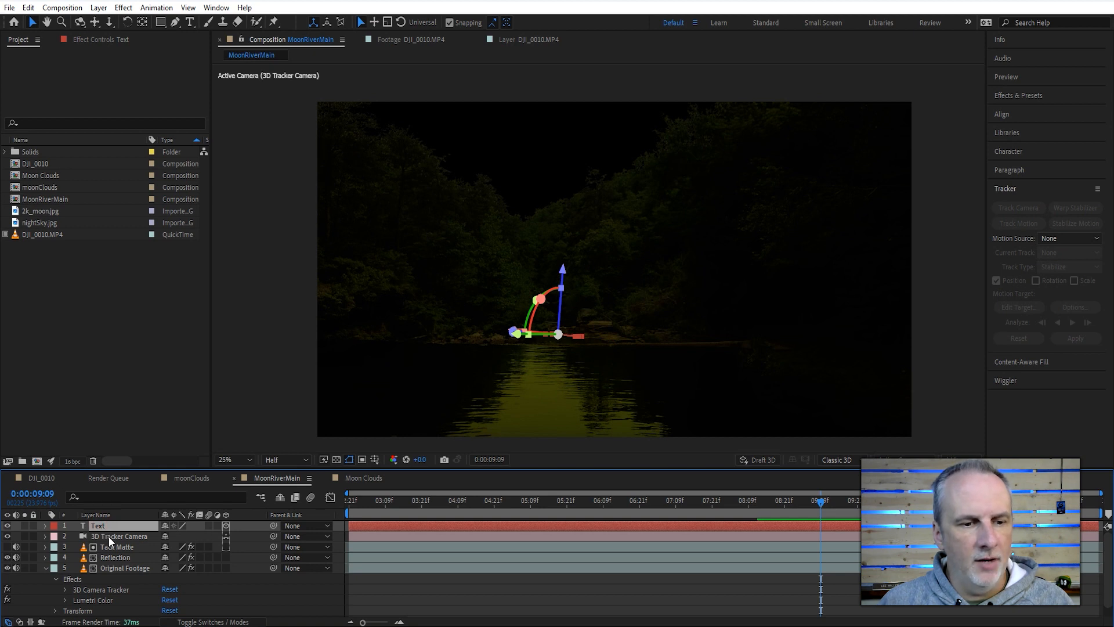
left_click(109, 537)
left_click(95, 526)
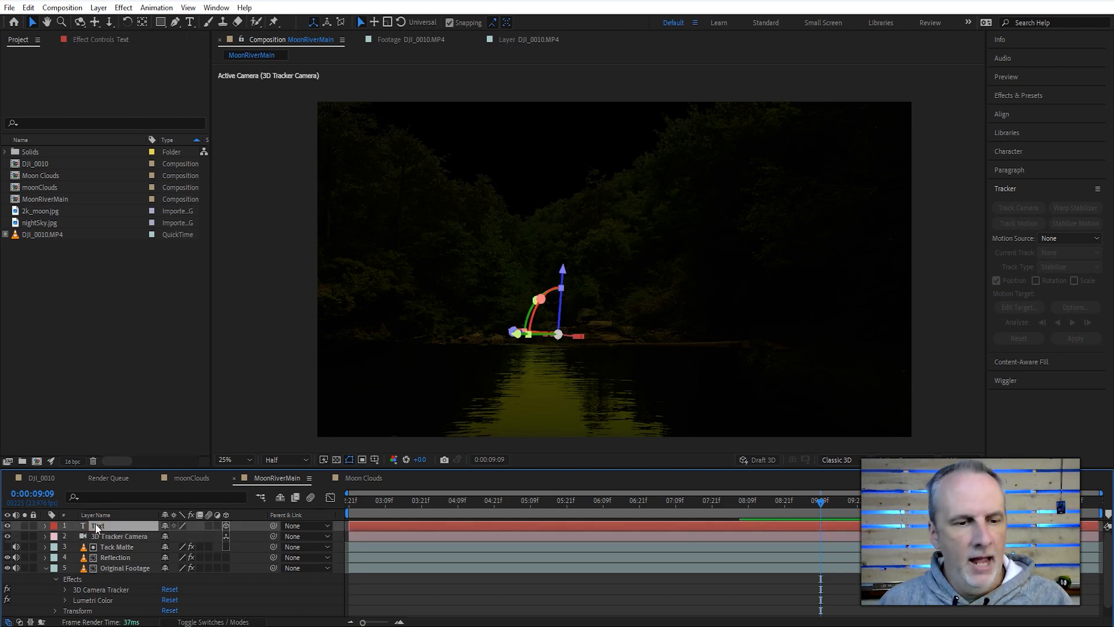
key("r")
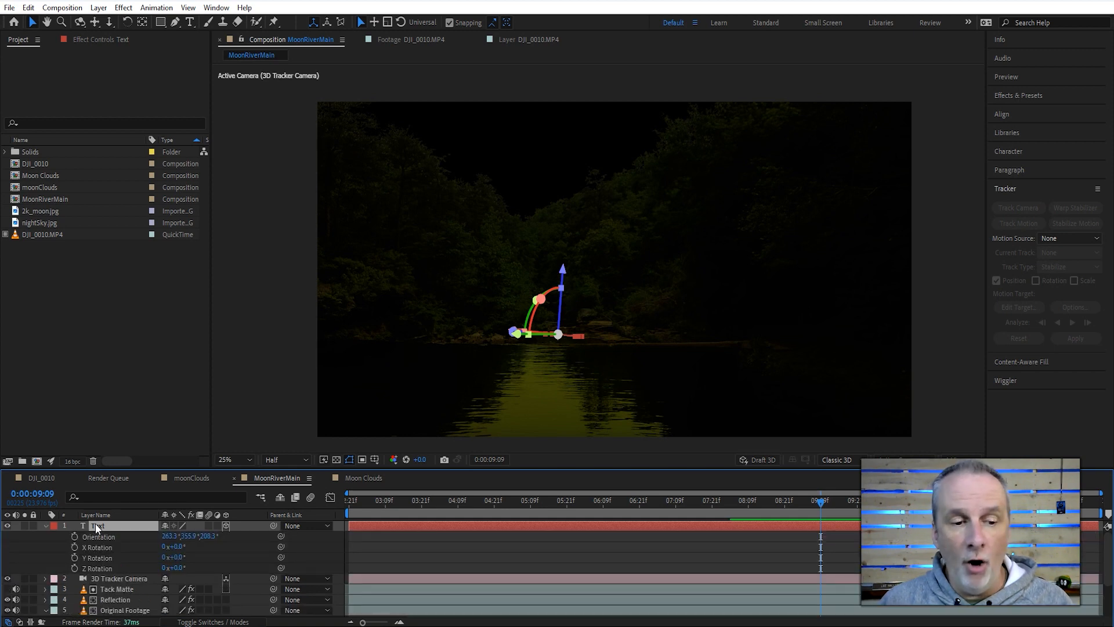
left_click(167, 536)
type("0")
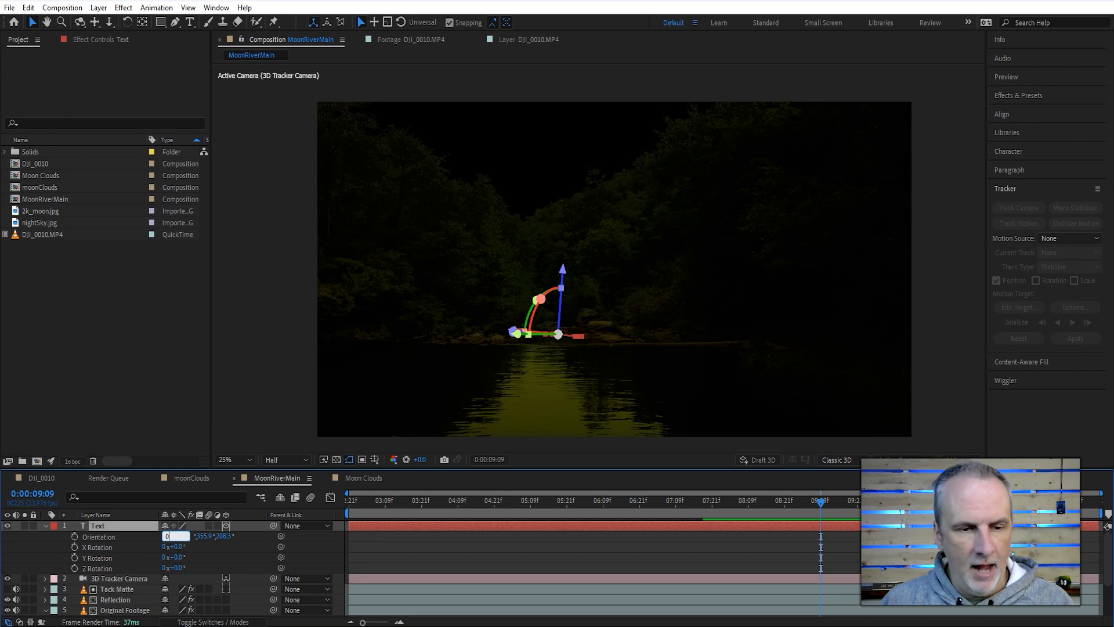
key("Tab")
key("Caps_Lock")
type("0.0°, 0.0°, 0.0°")
key("Tab")
type("0")
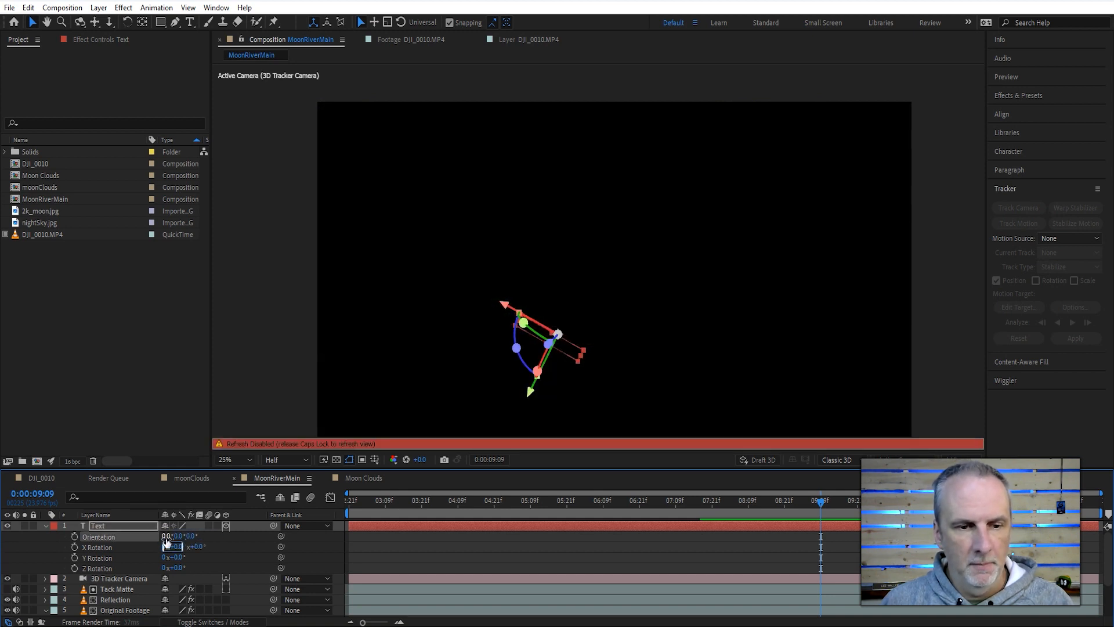
key("Tab")
key("Caps_Lock")
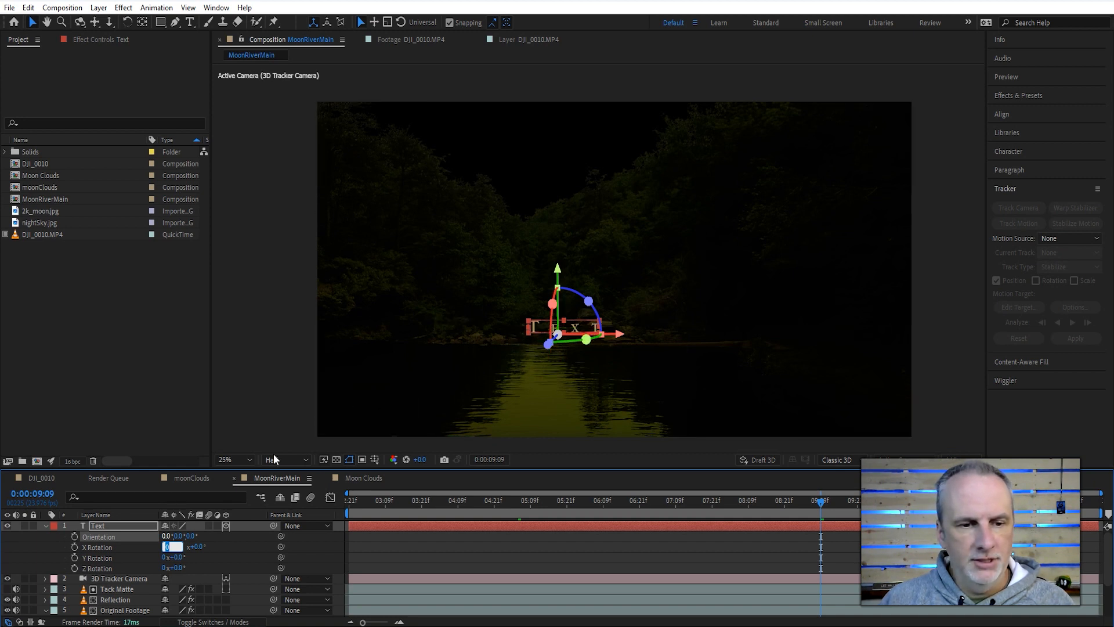
left_click(233, 548)
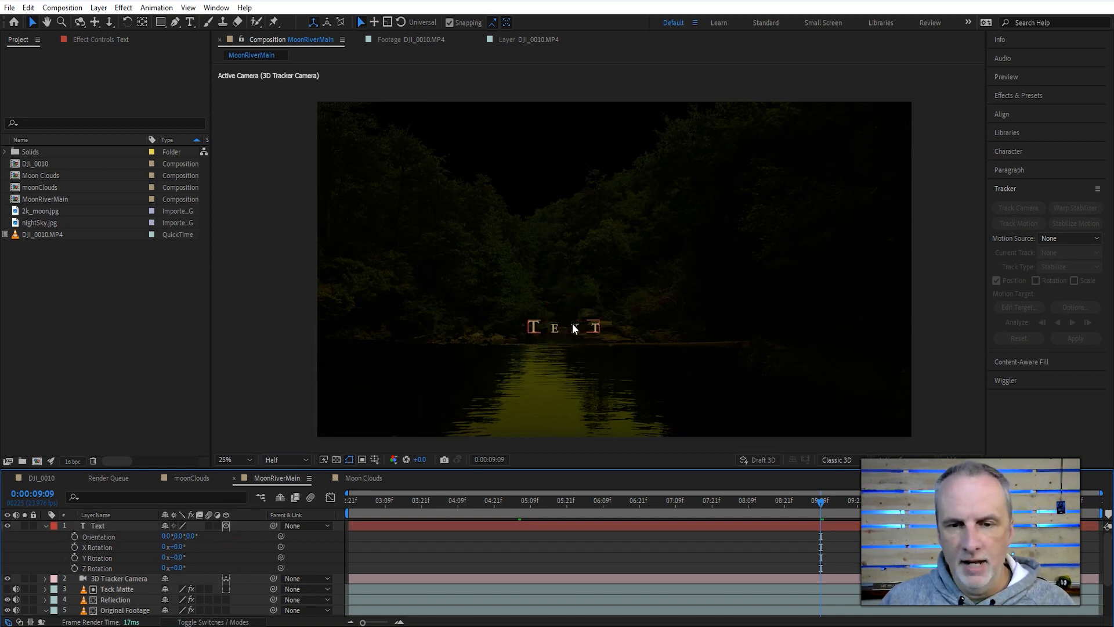
Set the preview resolution to Third and play back the composition to check how the text tracks with the shoreline
left_click(281, 459)
left_click(290, 516)
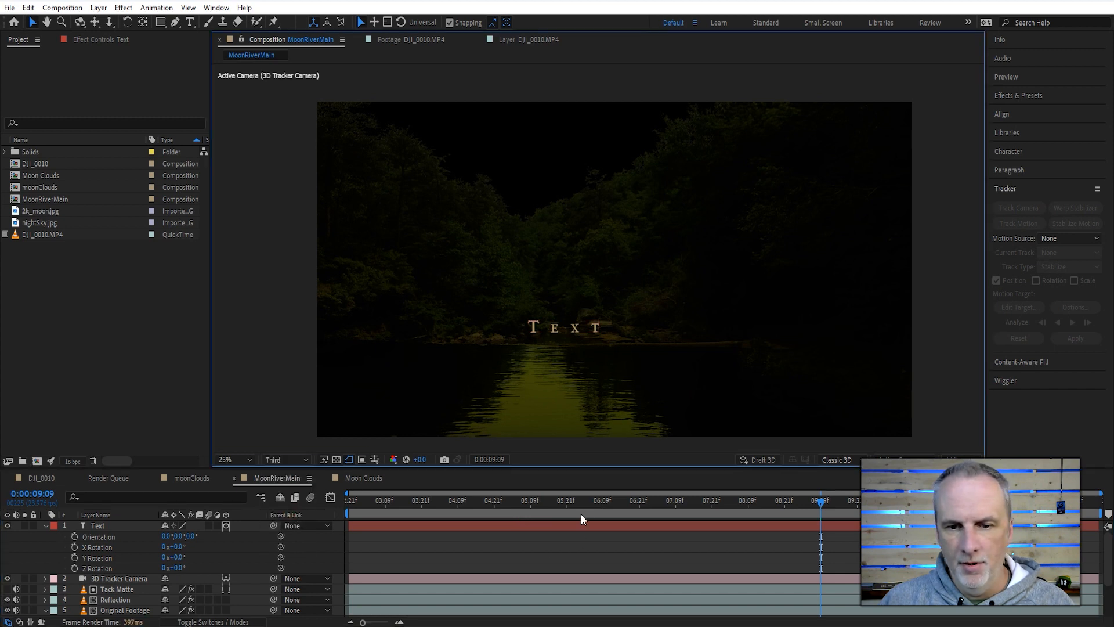
left_click(582, 502)
key("space")
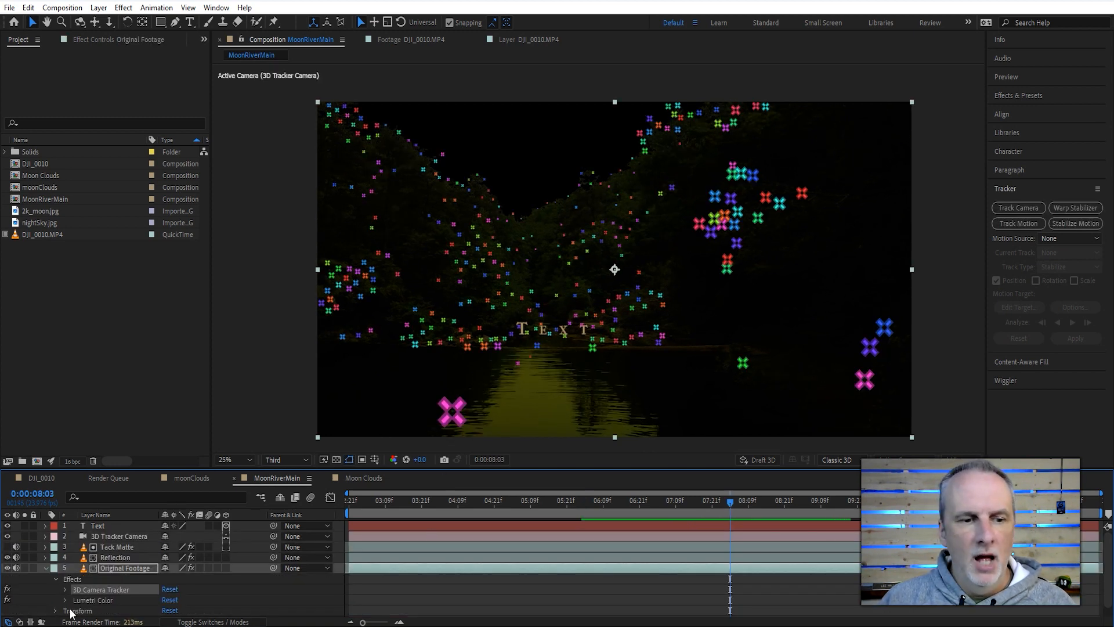
Create a null from the 3D Camera Tracker point just above the gap between the tree slopes at 0:00:08:03
left_click(555, 202)
right_click(555, 202)
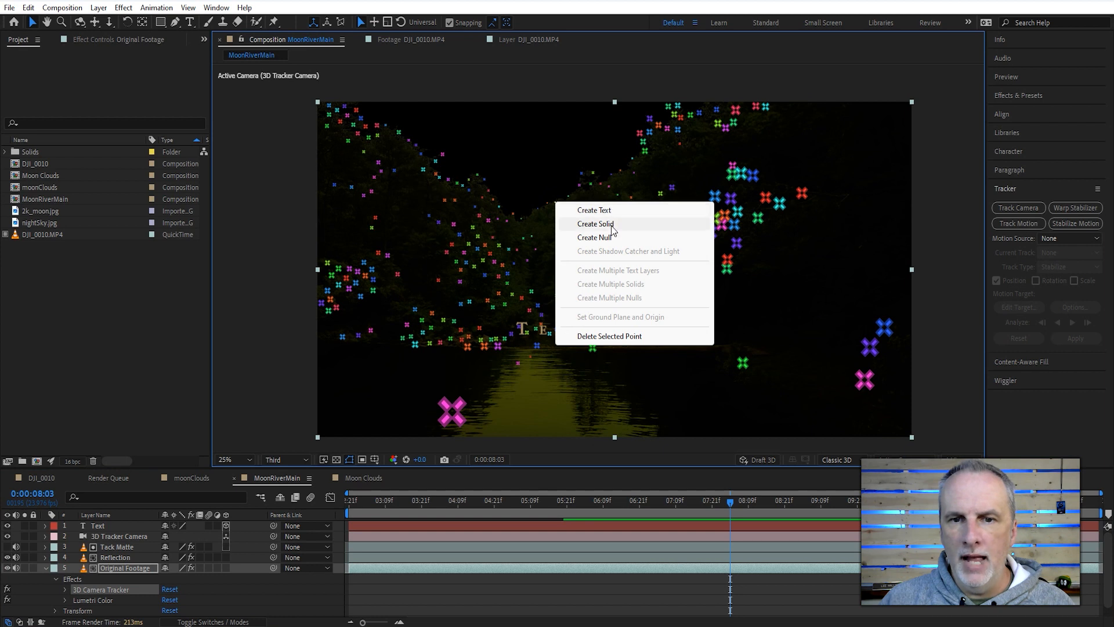
left_click(607, 237)
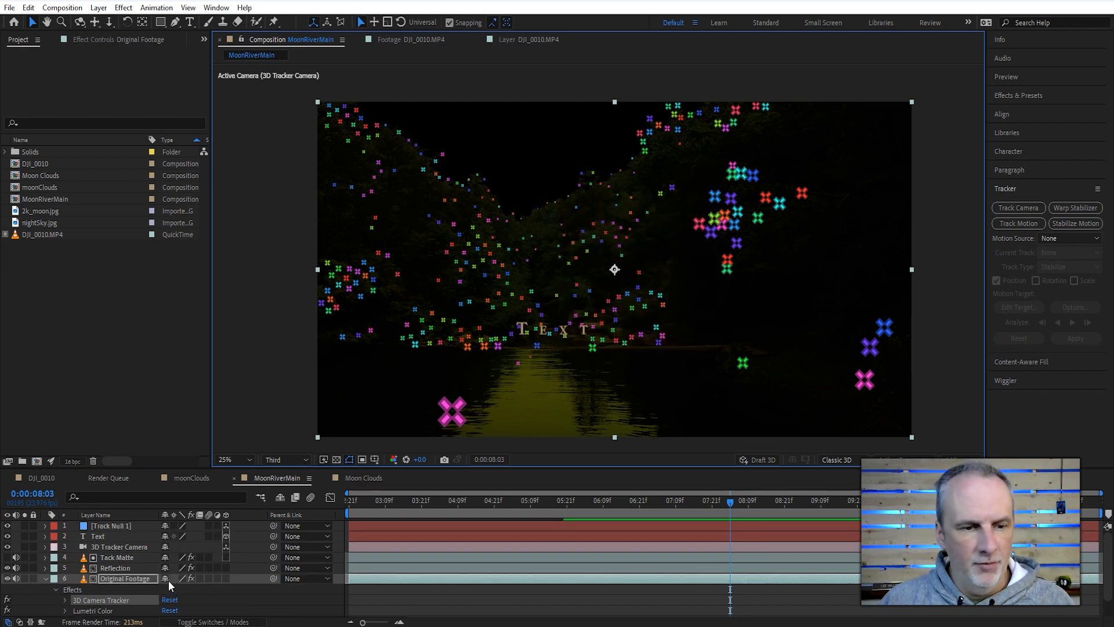
Examine the track null's Position, especially its Z depth value
left_click(116, 525)
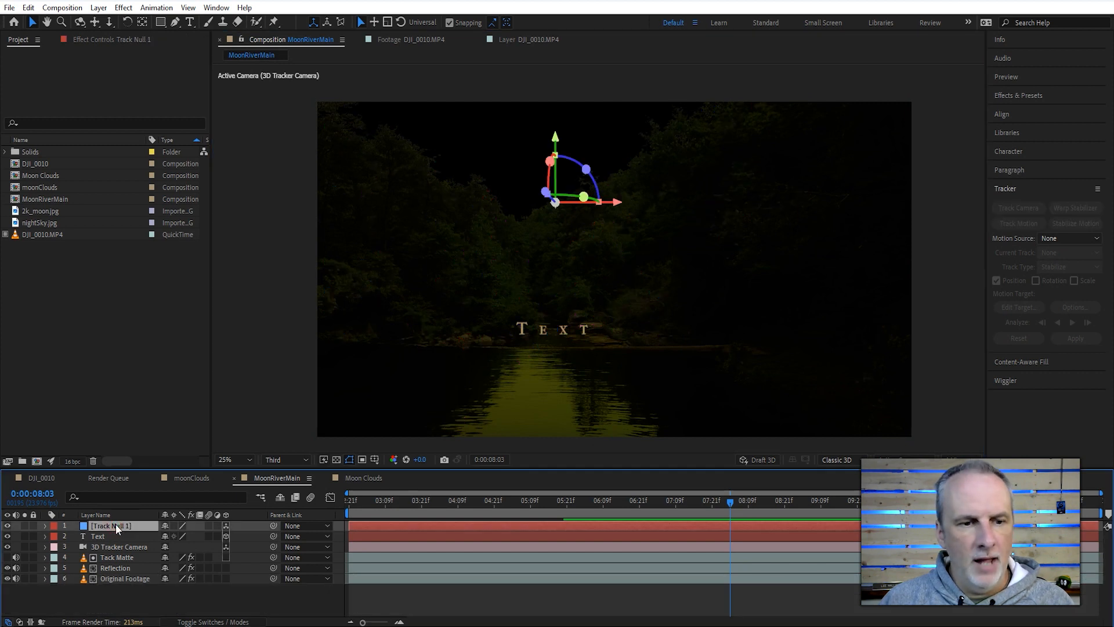
key("p")
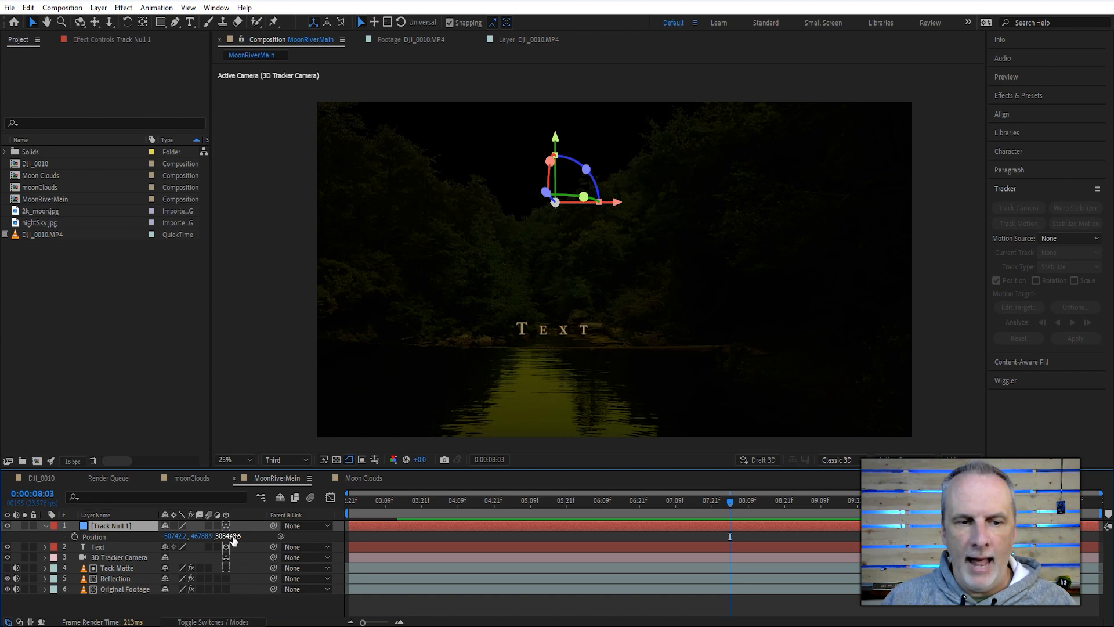
left_click(227, 536)
key("Return")
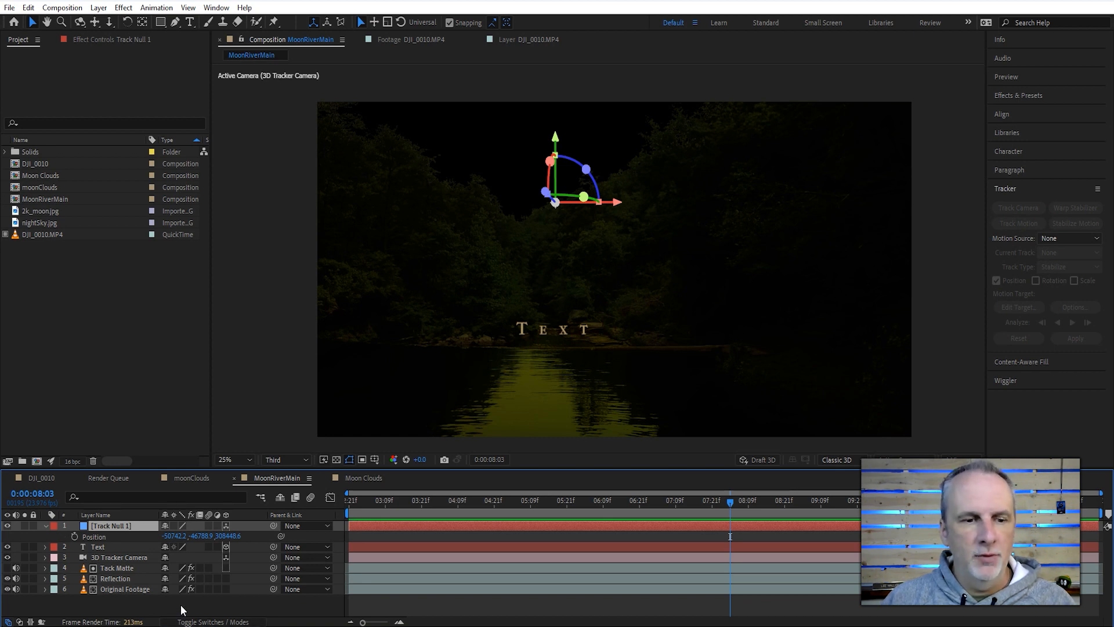
left_click(45, 525)
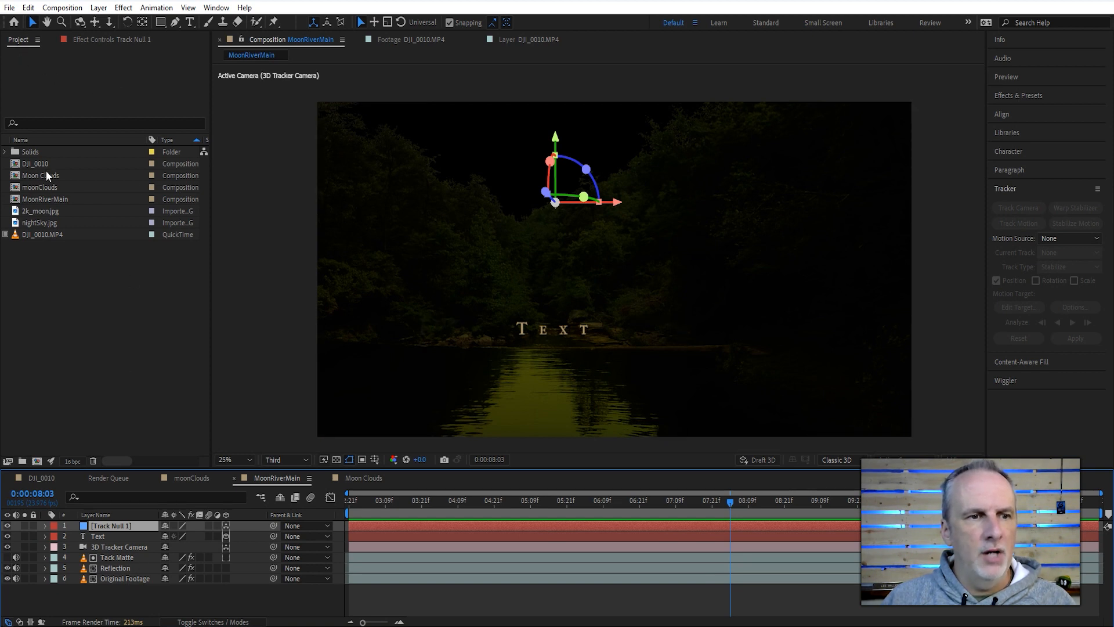
Add the Moon Clouds composition beneath the Original Footage layer and make it a 3D layer
left_click(11, 176)
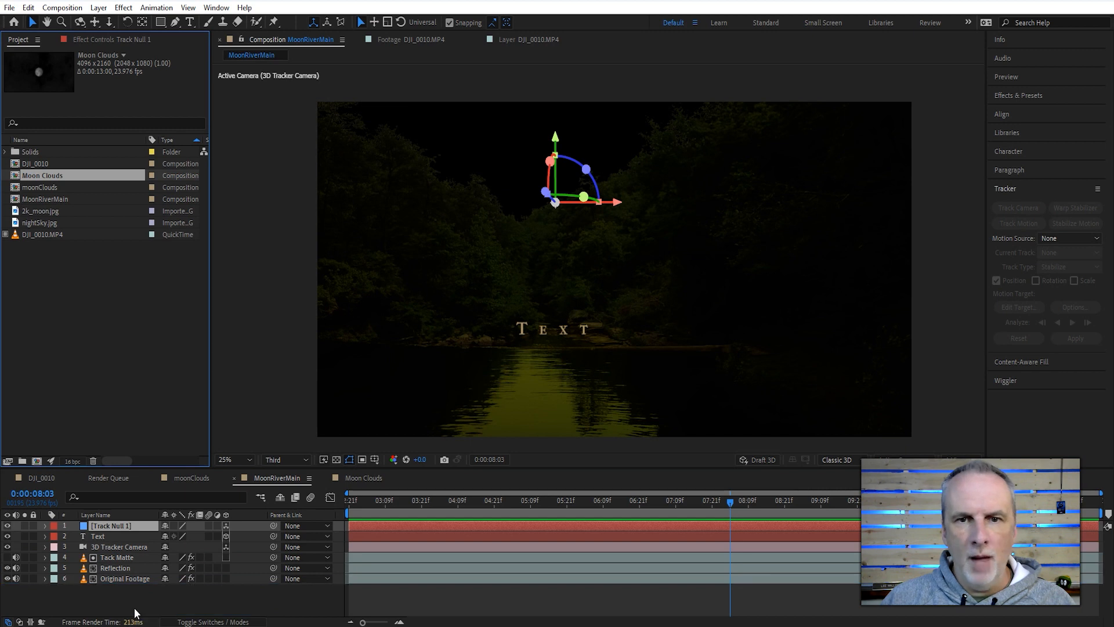
left_click_drag(135, 613, 134, 604)
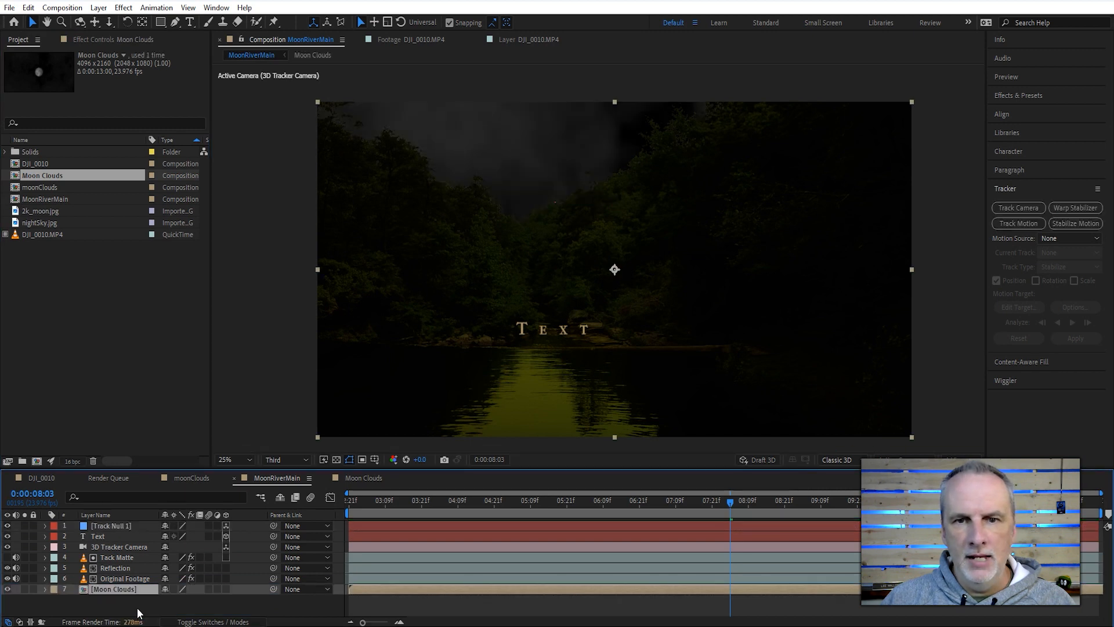
left_click(225, 589)
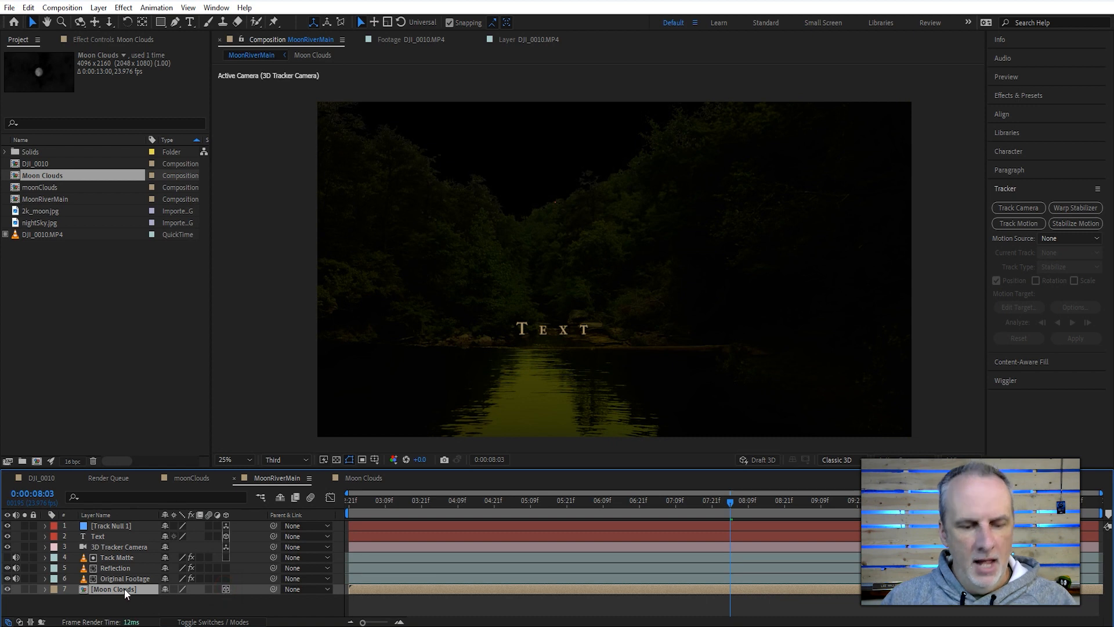
Set the Moon Clouds layer's Z position to 350000
key("p")
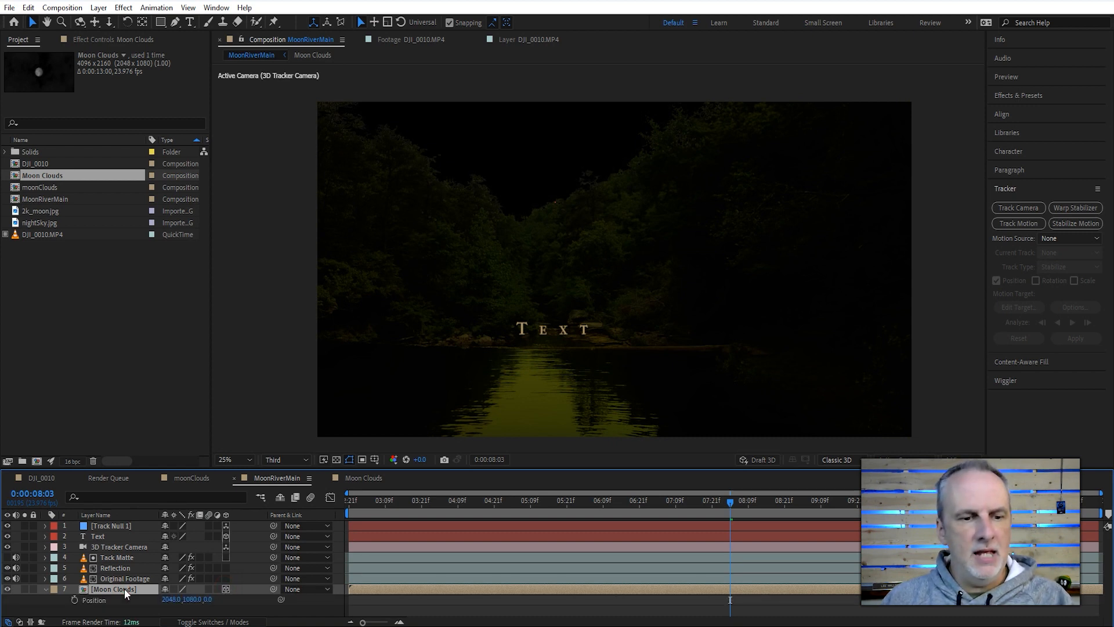
left_click(209, 599)
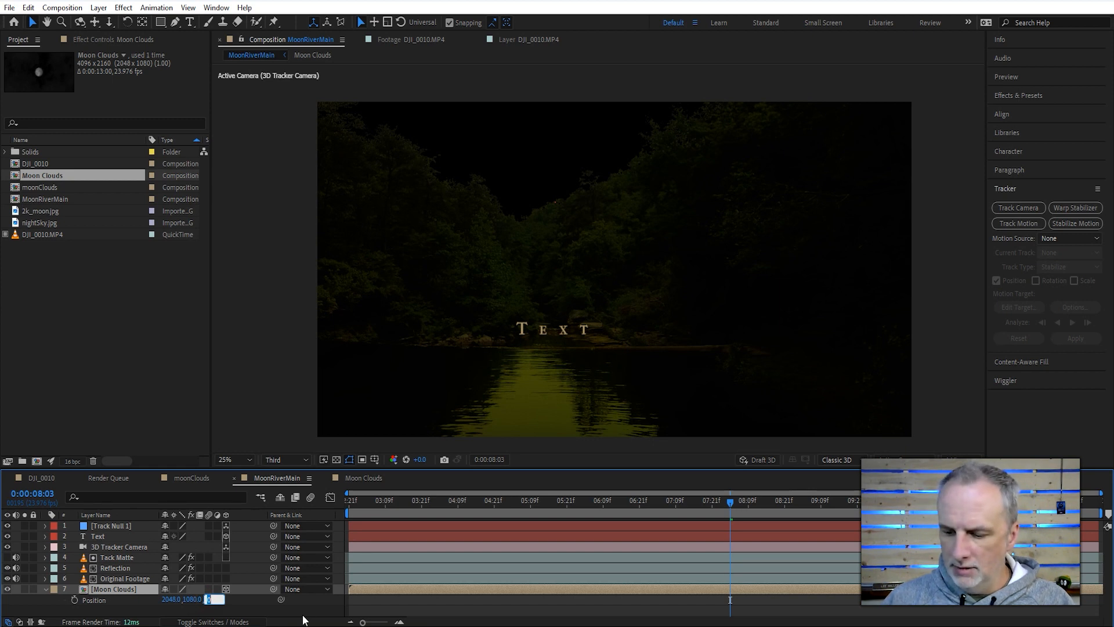
type("350")
type("0000")
key("Return")
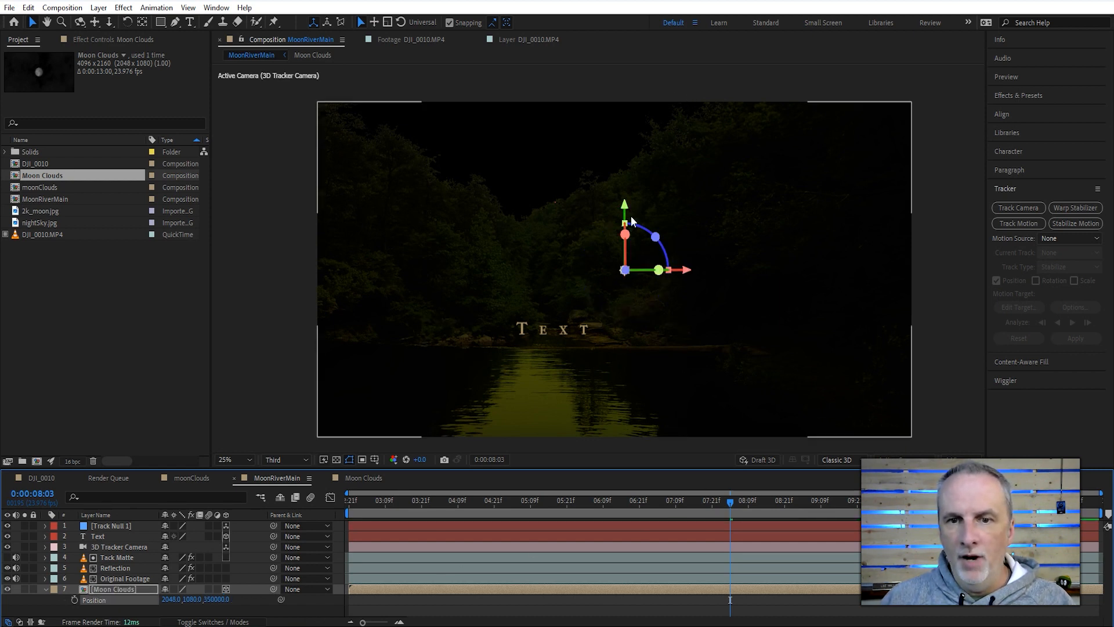
Move the Moon Clouds layer up and left into the sky gap between the trees, to about X -76394, Y -63934
left_click_drag(625, 210, 626, 93)
left_click_drag(687, 189, 597, 189)
left_click(137, 587)
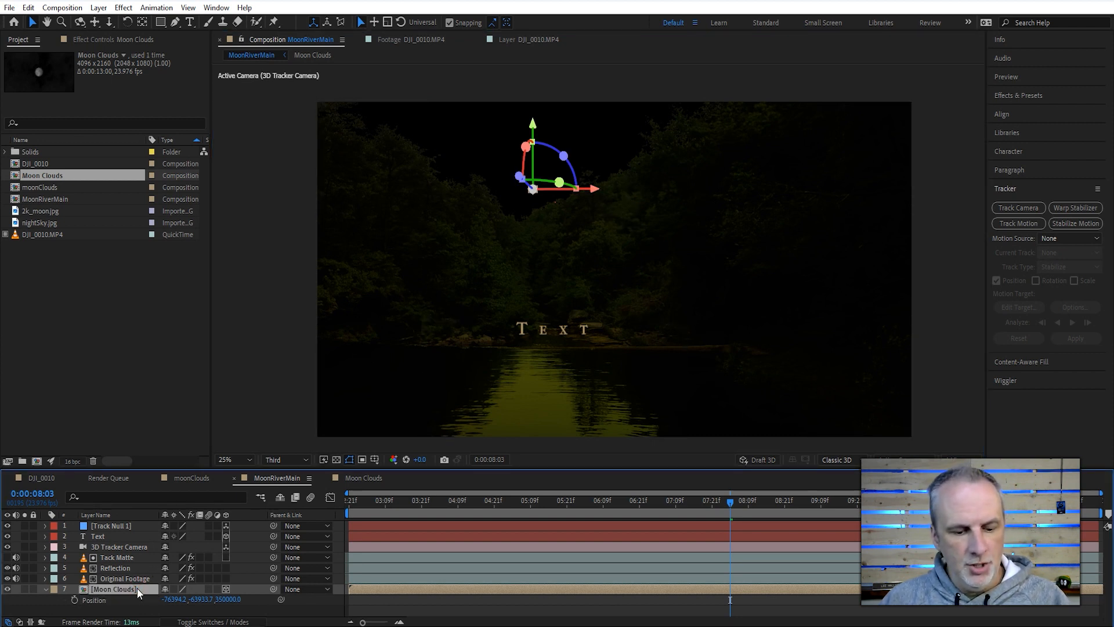
Reveal the Moon Clouds layer's Scale beneath its Position and set it to 10000%
key("shift+s")
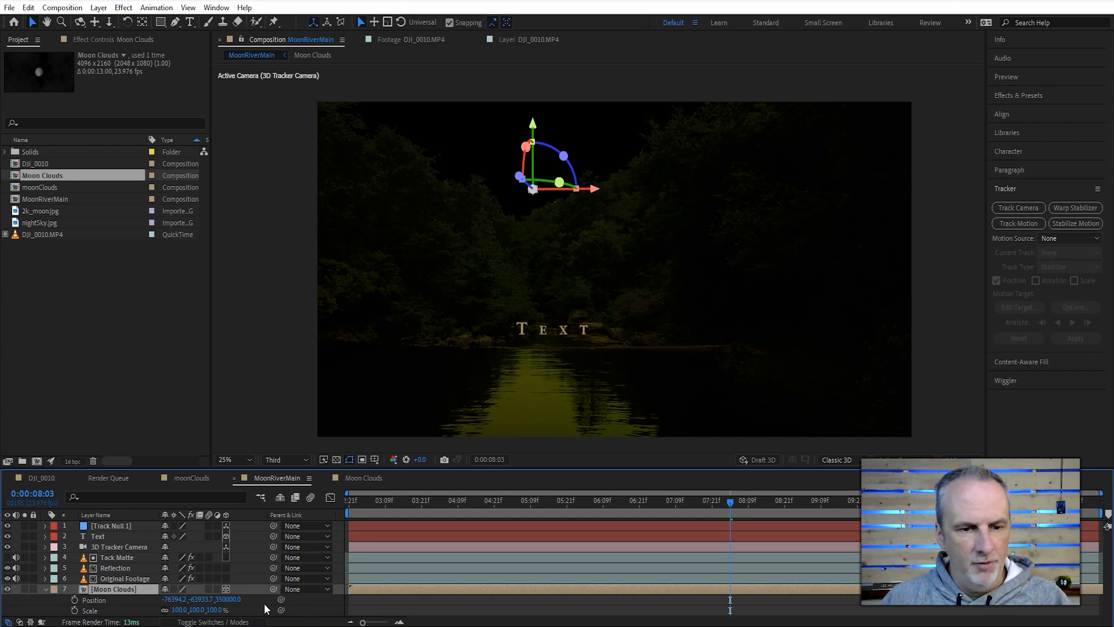
left_click(215, 610)
left_click(255, 615)
left_click(215, 609)
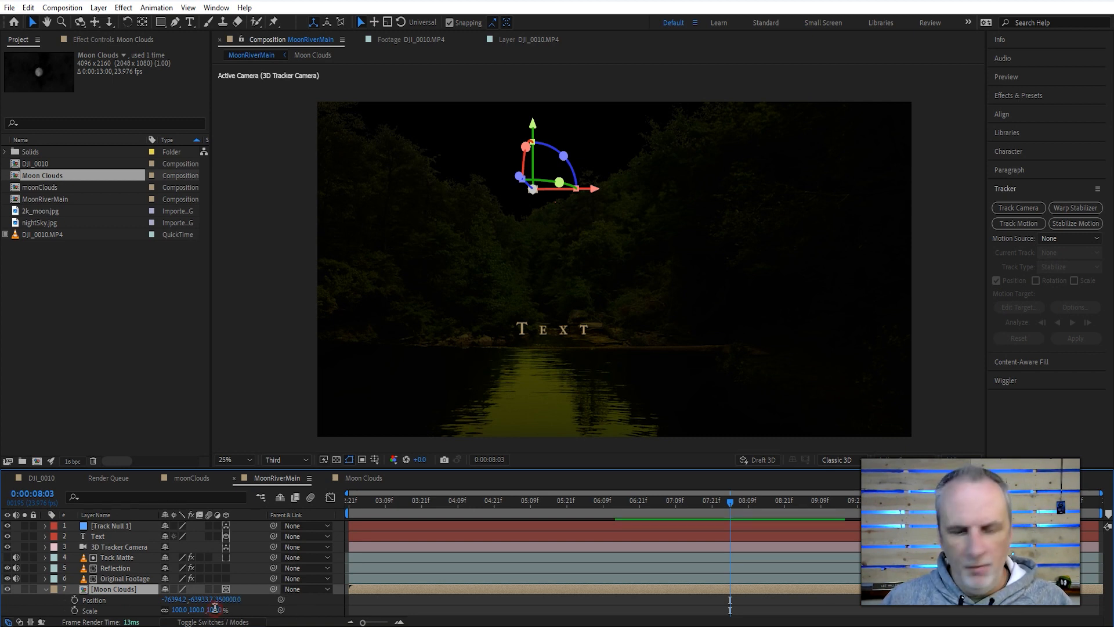
type("1")
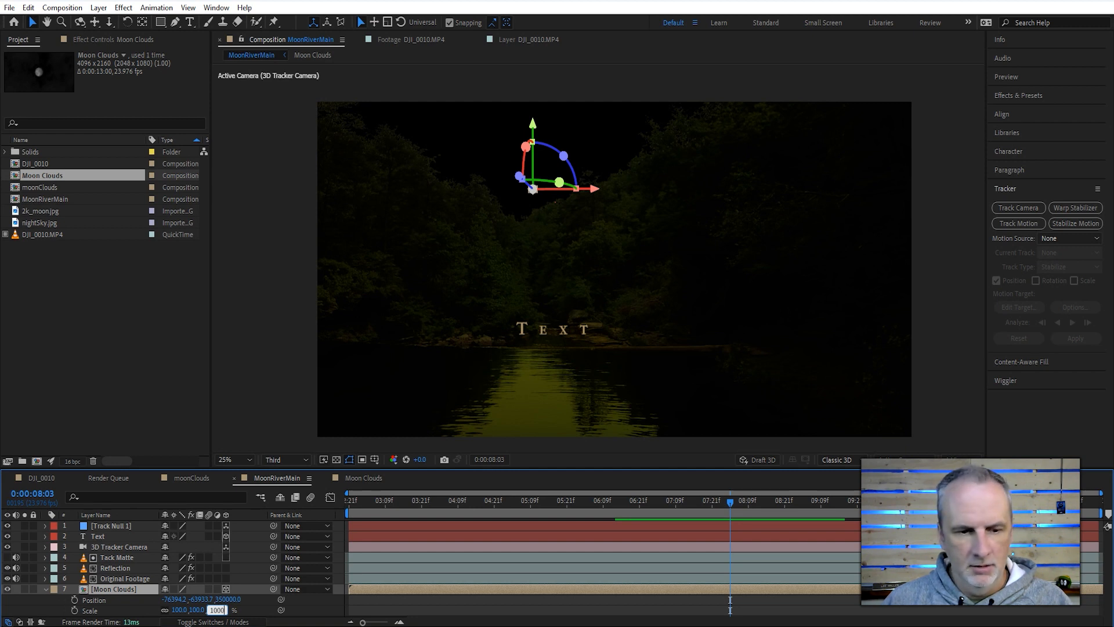
key("Return")
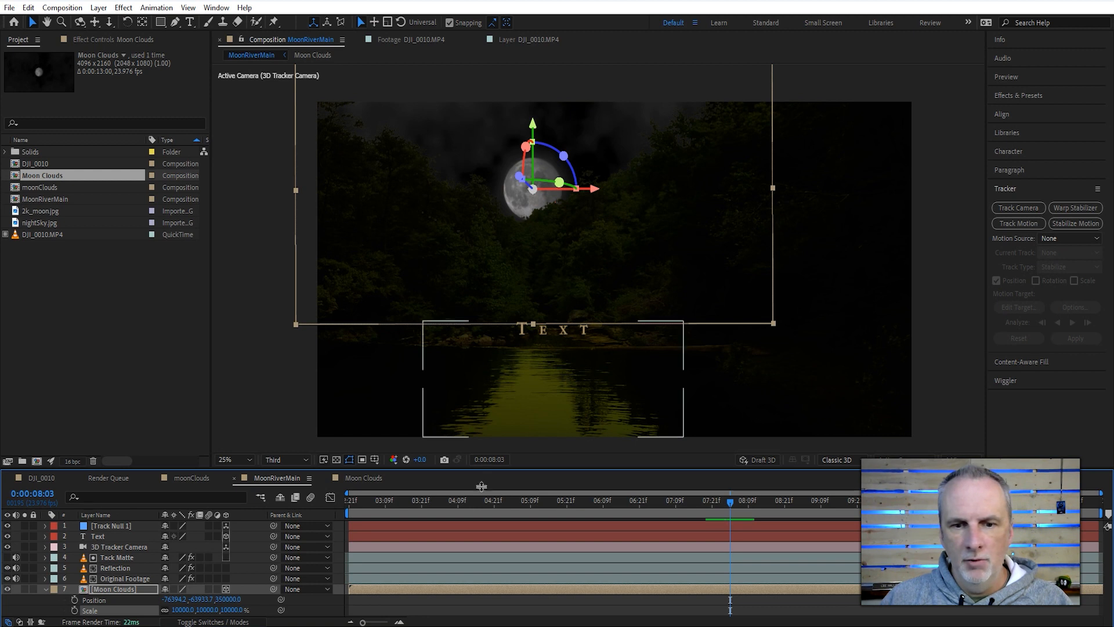
Move the Moon Clouds layer up and left to about X -91280, Y -76834, previewing the moon's placement over the footage
left_click_drag(443, 500, 325, 496)
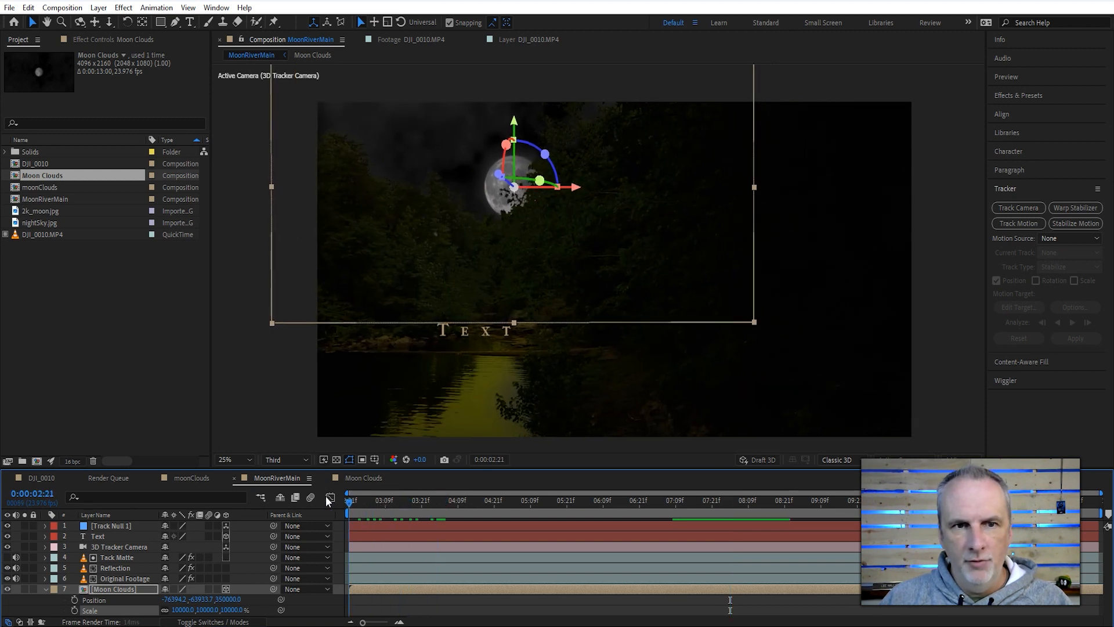
key("space")
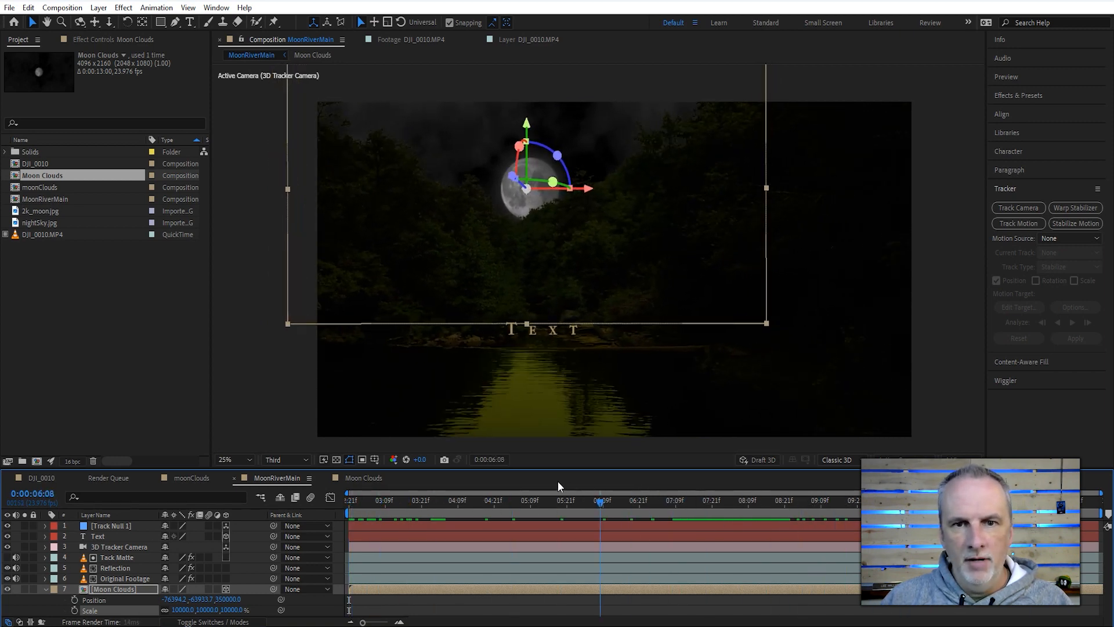
left_click(575, 491)
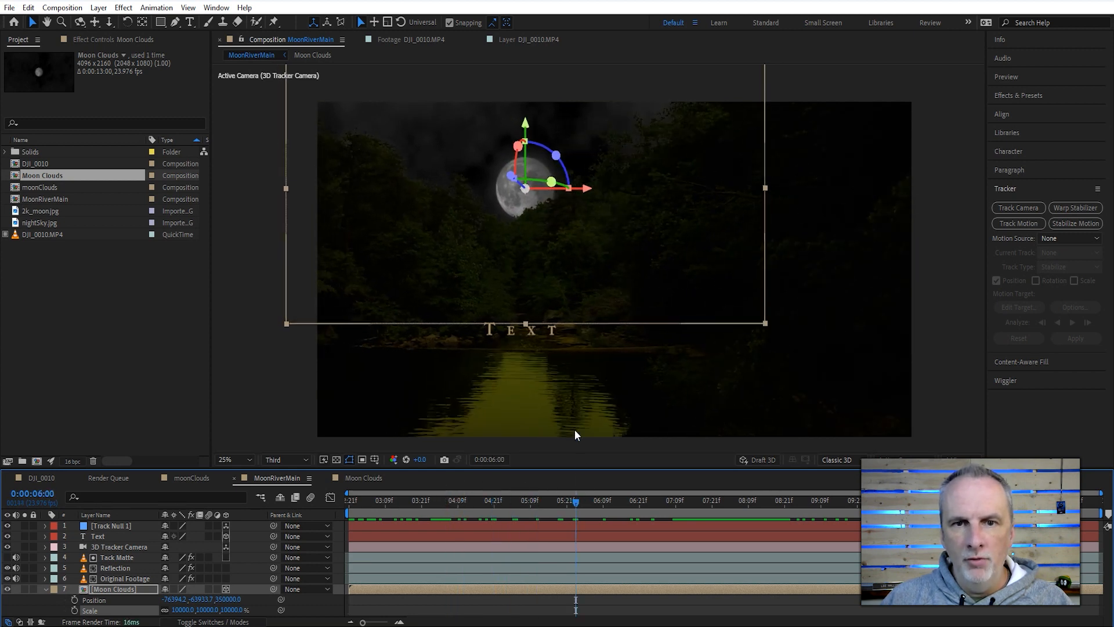
mouse_move(525, 128)
left_mouse_down()
mouse_move(526, 114)
mouse_move(540, 131)
left_mouse_up()
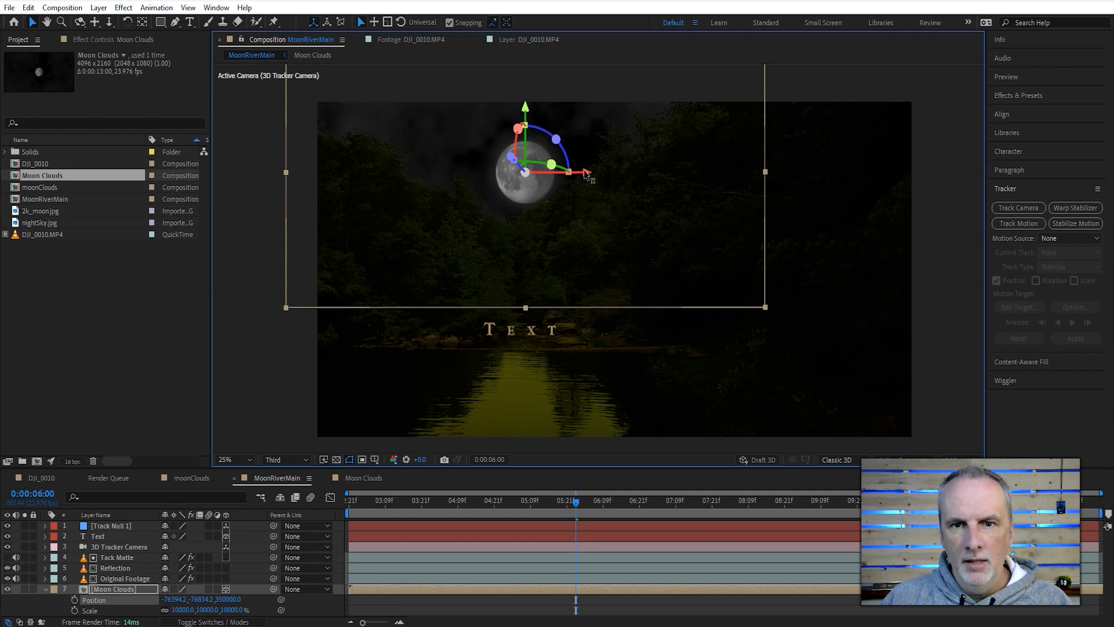
left_click_drag(585, 176, 565, 174)
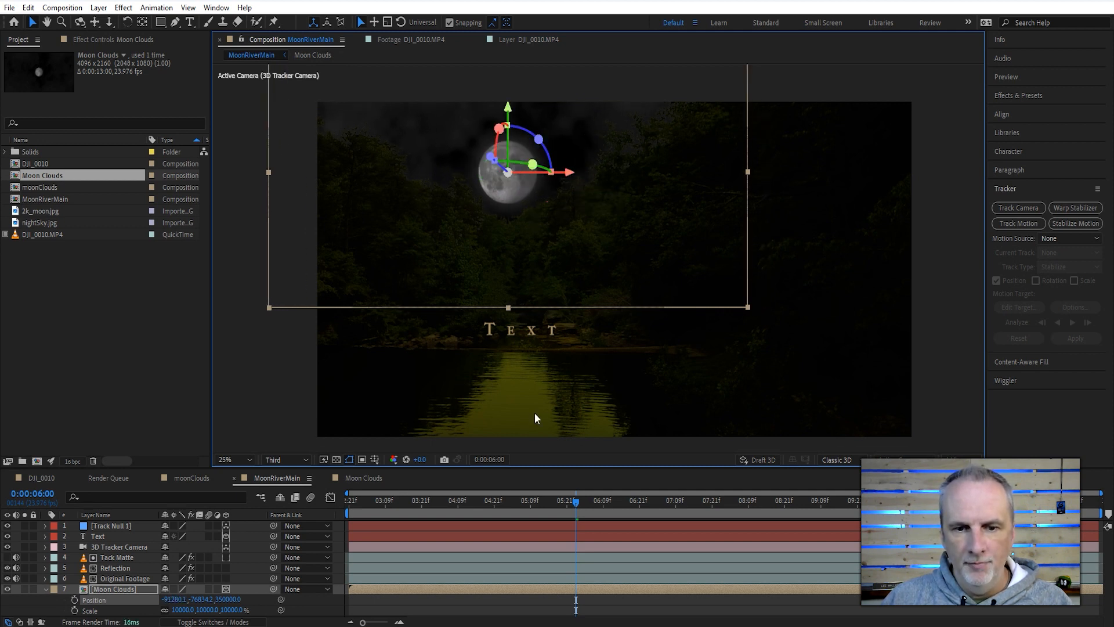
left_click_drag(372, 500, 331, 499)
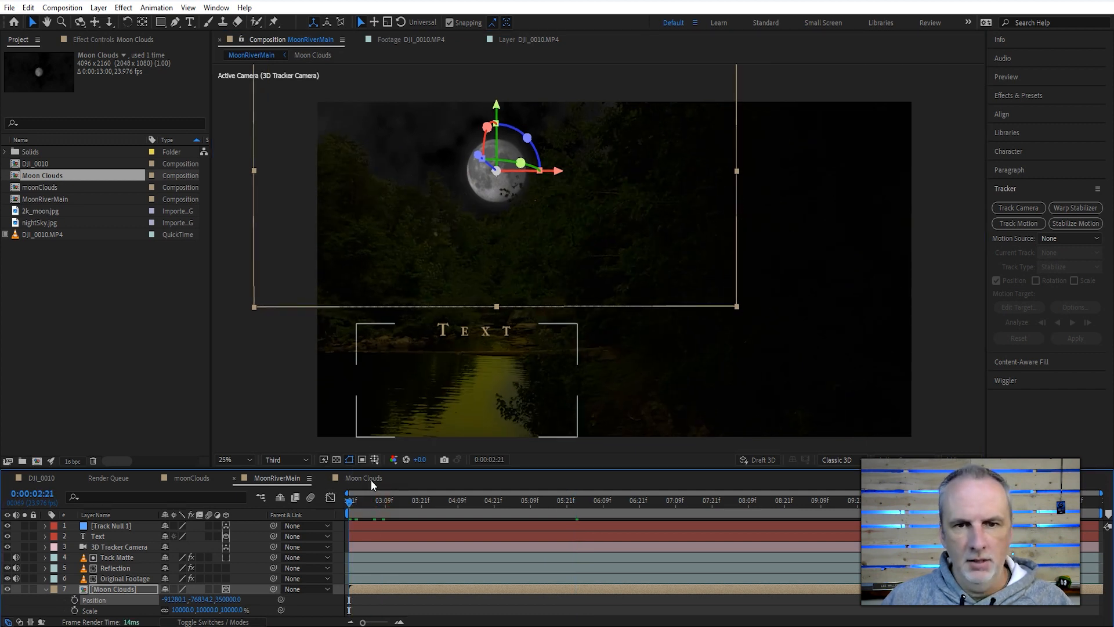
key("space")
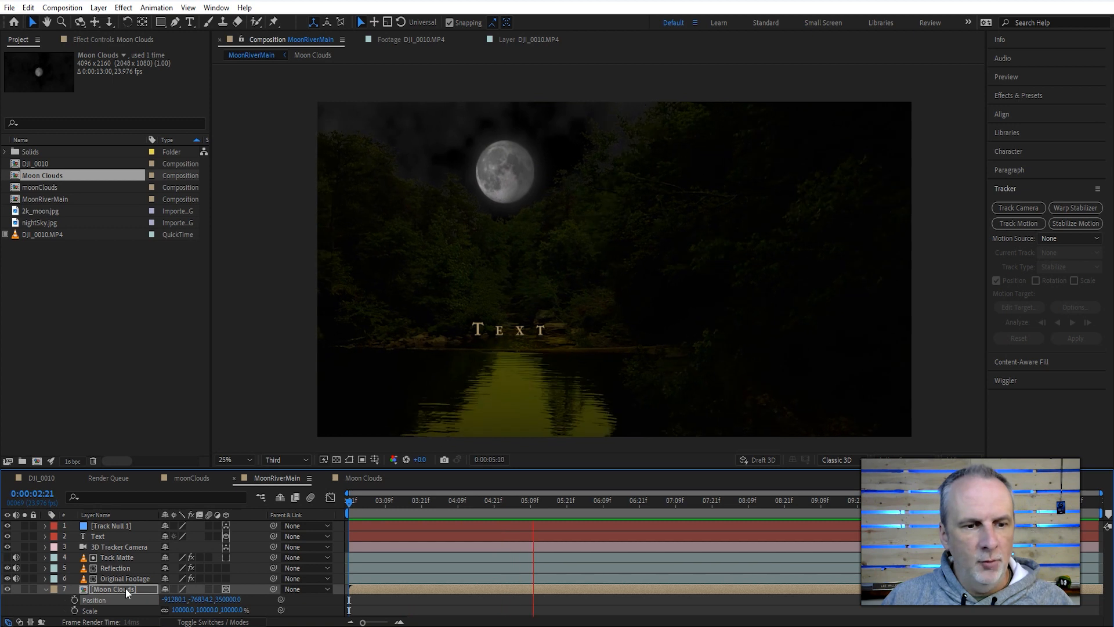
Delete the Track Null 1 layer from the MoonRiverMain composition
left_click(121, 526)
key("Delete")
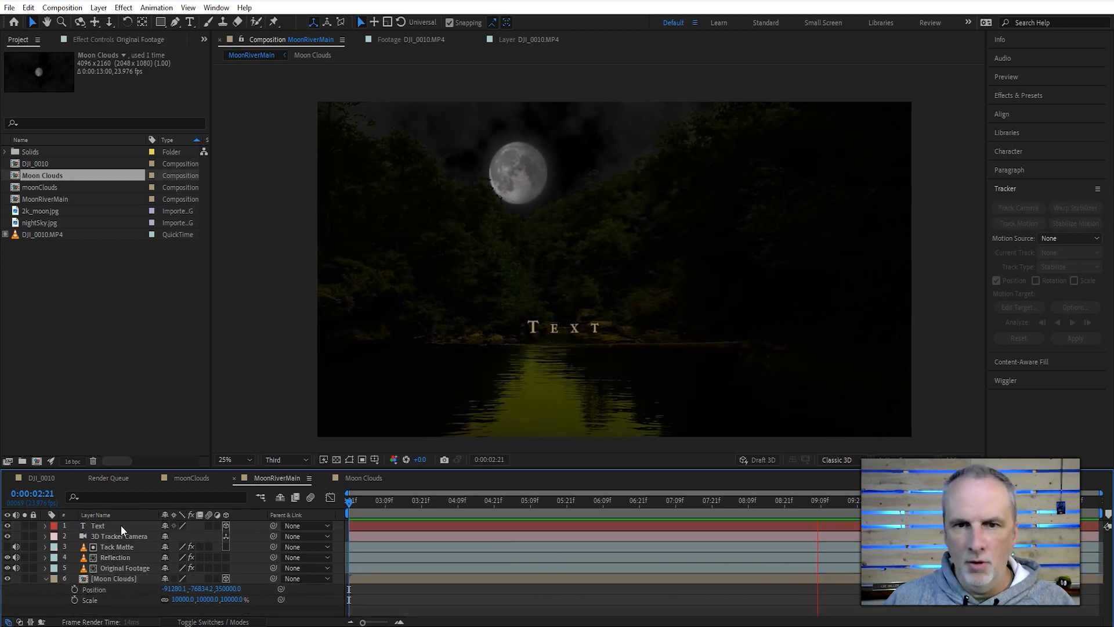
Collapse the Moon Clouds layer's properties and apply the Lumetri Color effect to it
left_click(109, 578)
key("space")
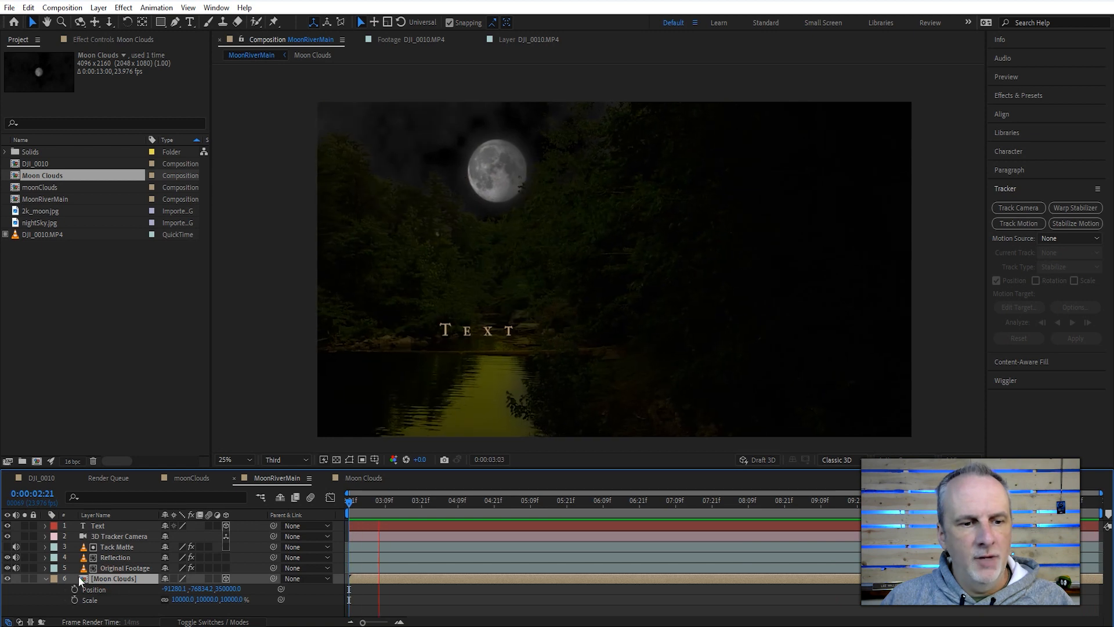
left_click(45, 578)
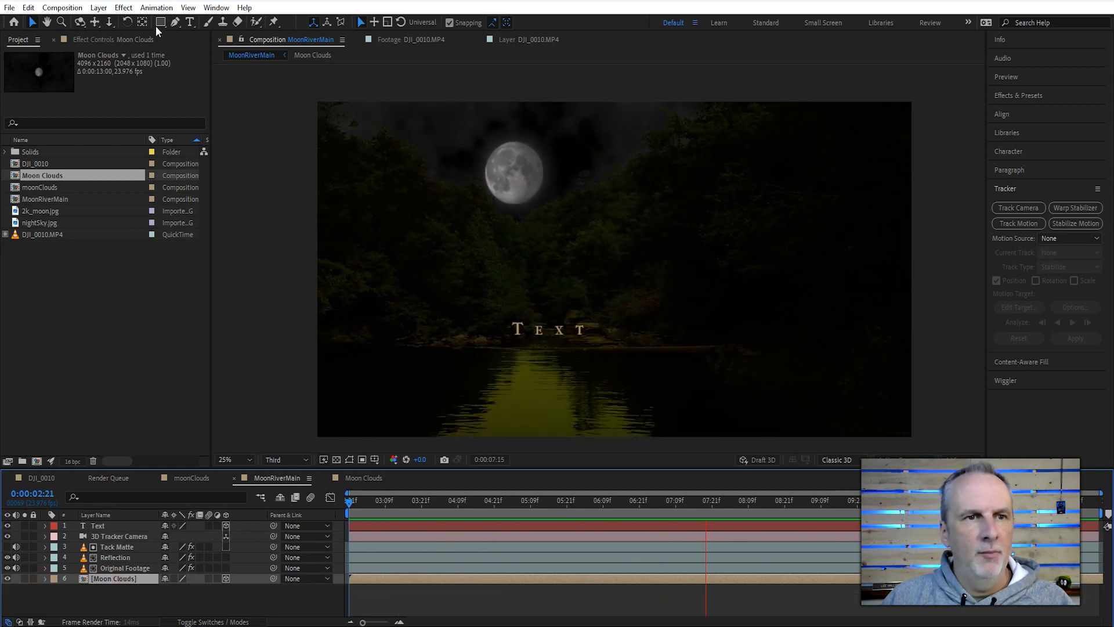
left_click(125, 8)
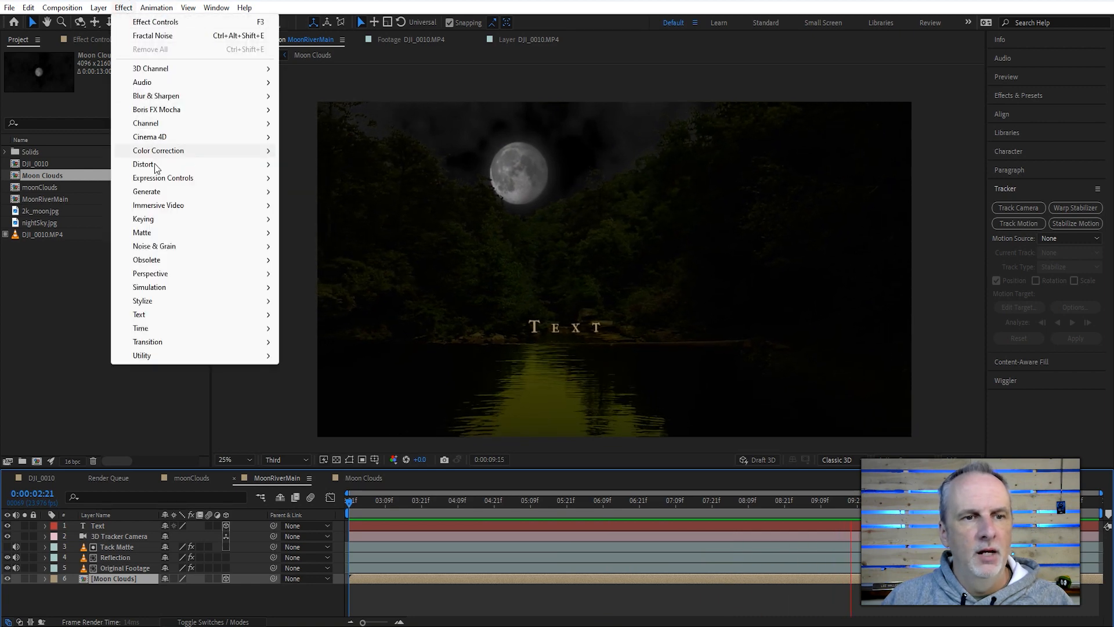
mouse_move(163, 155)
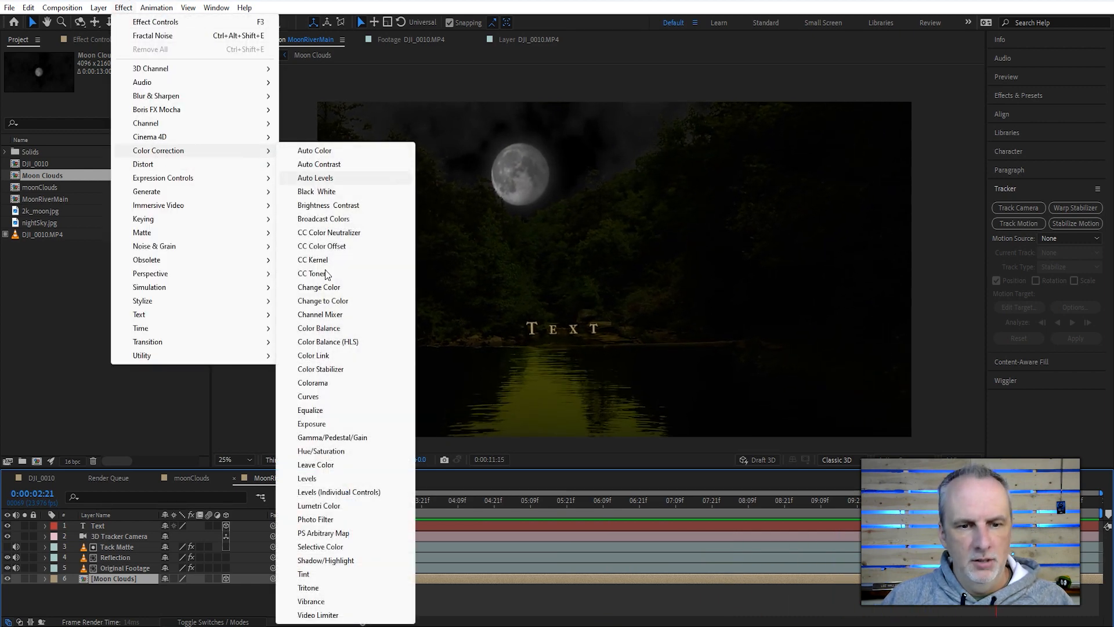
left_click(332, 504)
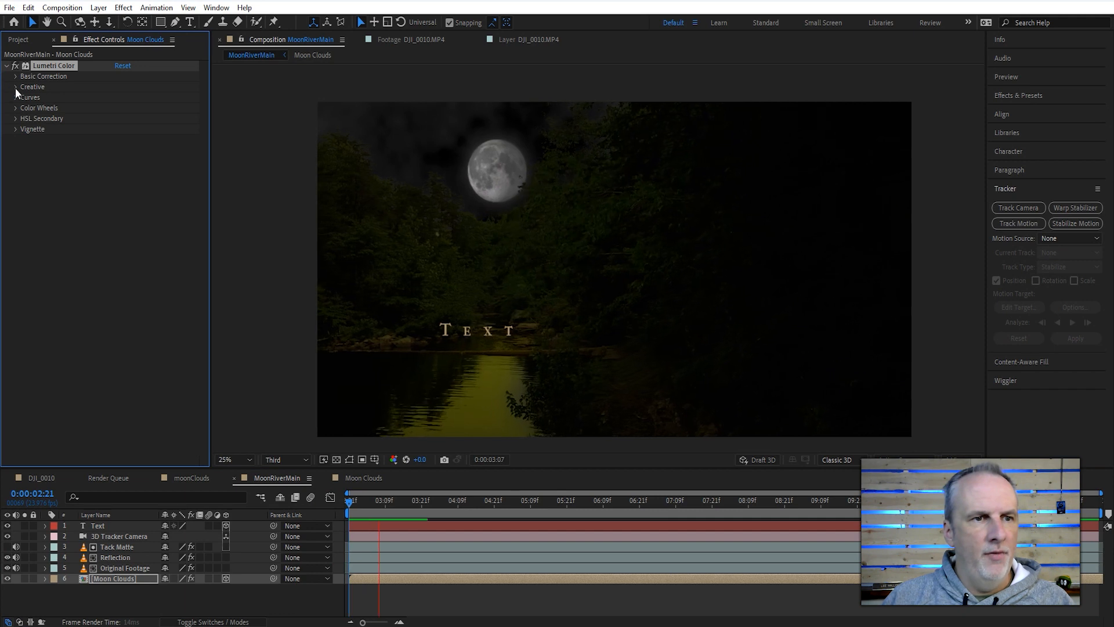
Tint the shadows and highlights of the Moon Clouds layer yellow with Lumetri Color's creative Split Toning
left_click(16, 86)
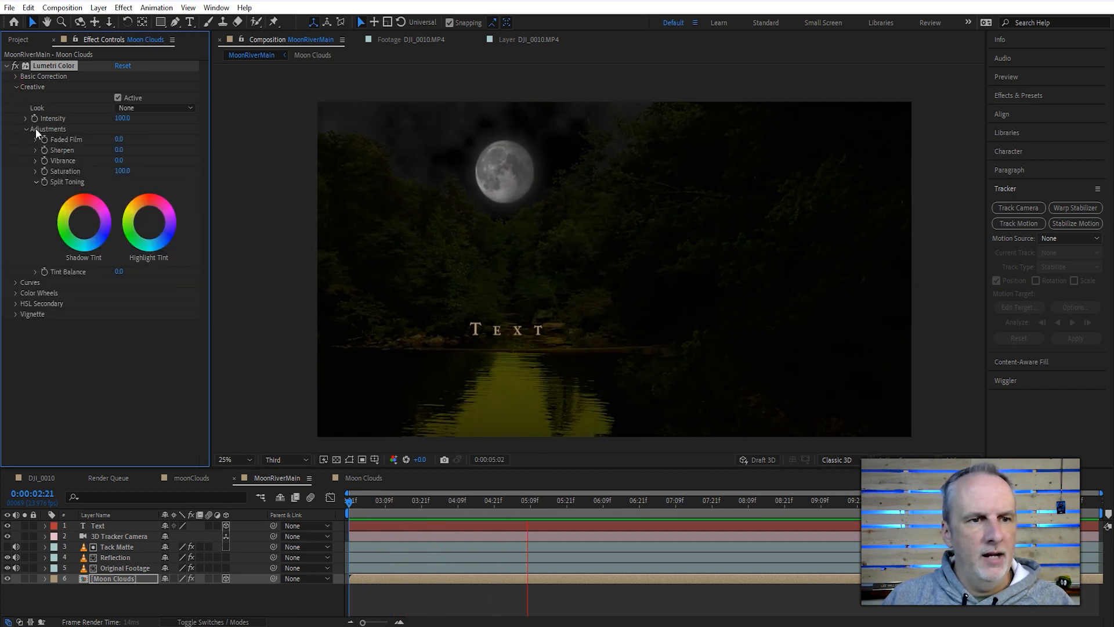
left_click_drag(84, 224, 81, 217)
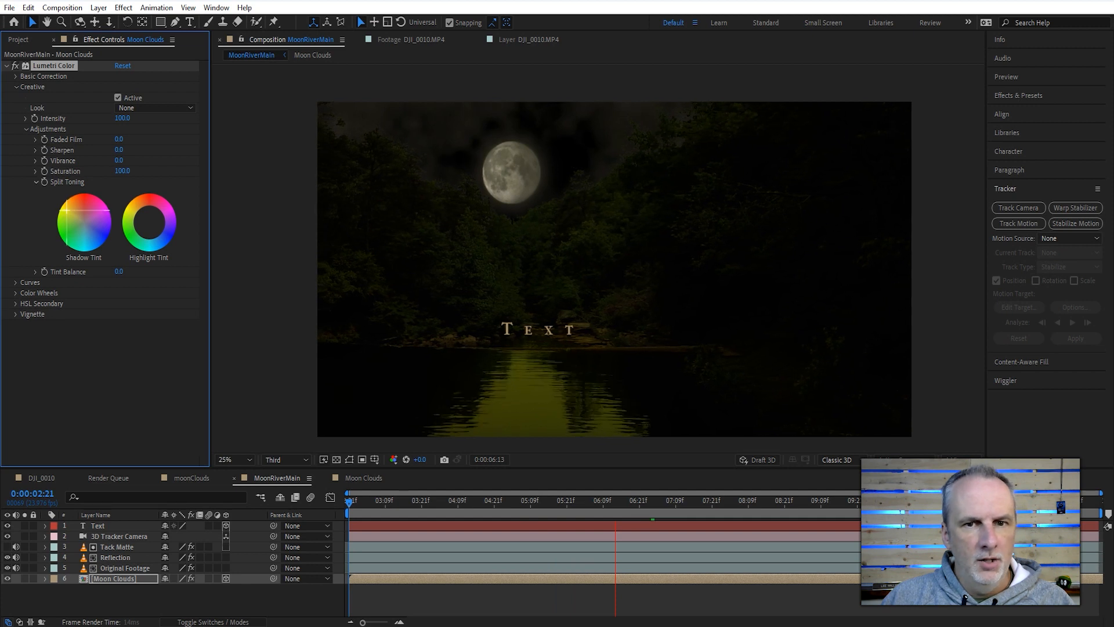
left_click(148, 221)
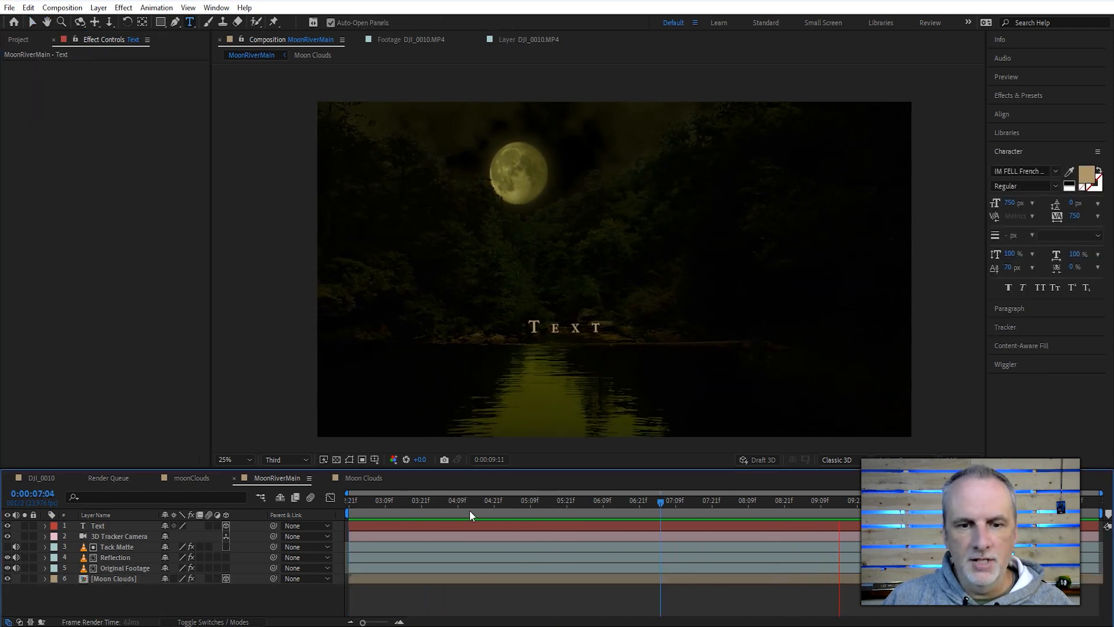
Replace the placeholder wording of the text layer with "Moon River"
left_click(451, 501)
left_click(99, 527)
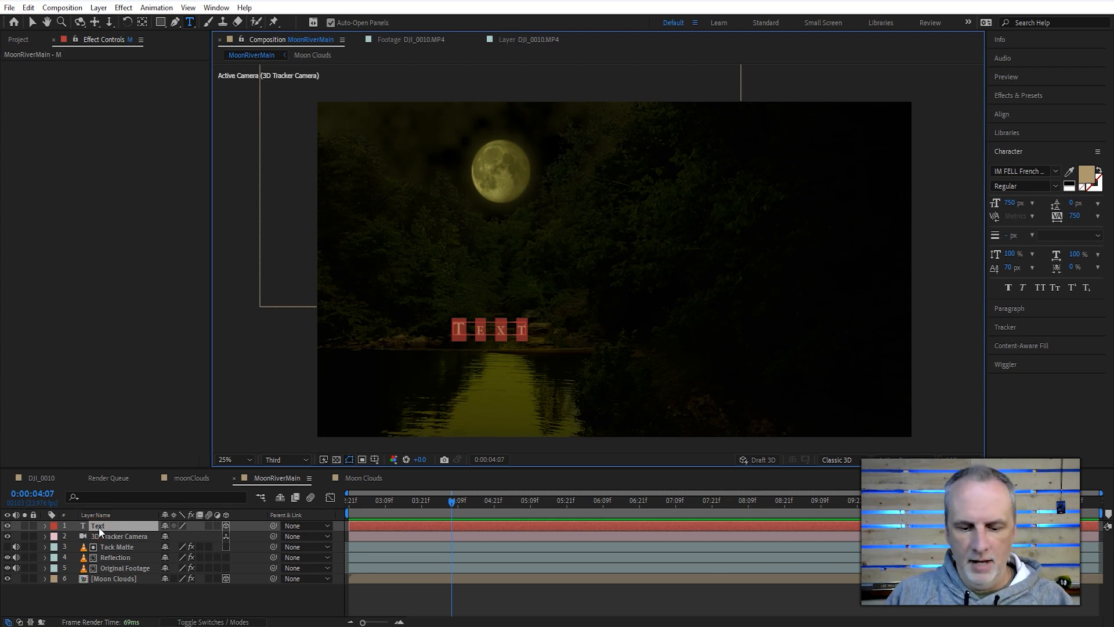
type("Moon River")
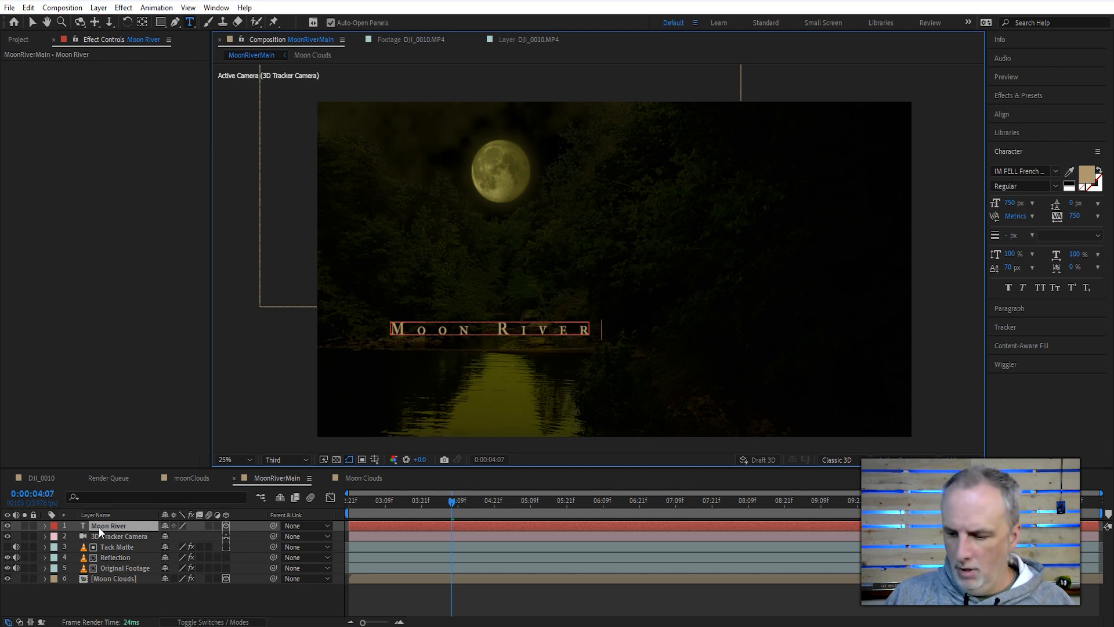
key("Escape")
left_click(165, 605)
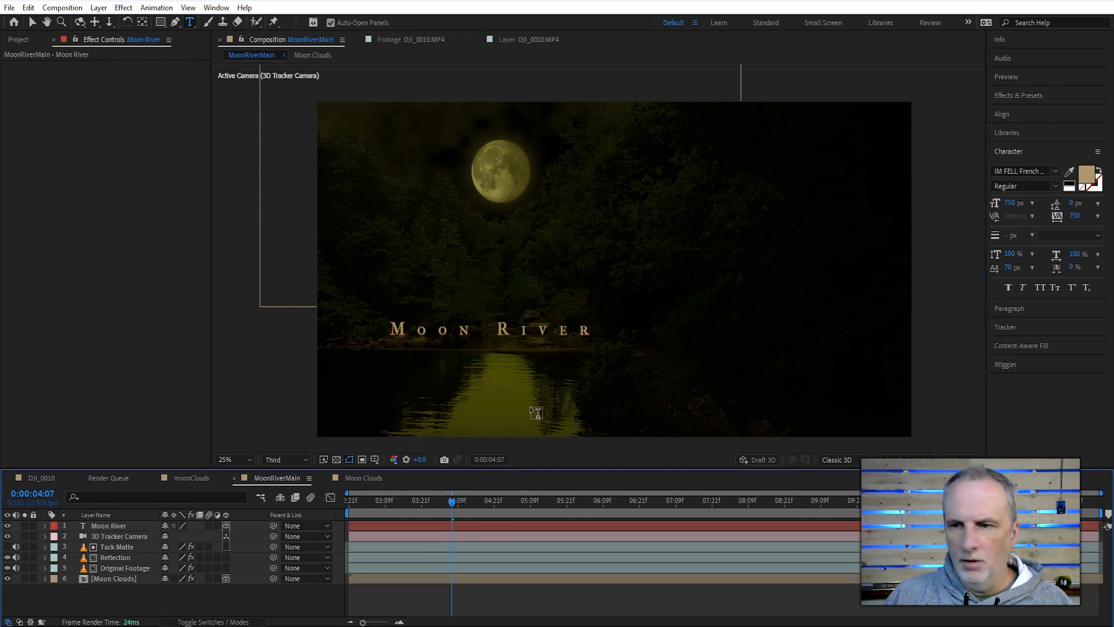
Reduce the Moon River text's font size to 573 px
key("ctrl+Down")
left_click(1003, 203)
left_click_drag(978, 203, 926, 204)
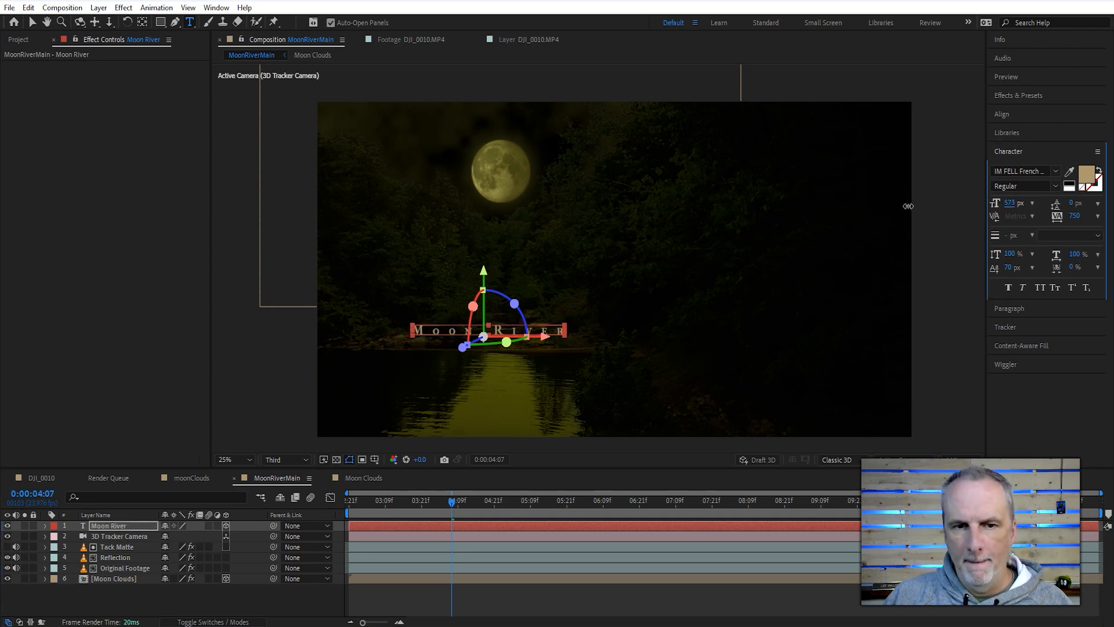
left_click(405, 604)
Raise the Moon River text slightly above the shoreline and preview the composition from 0:00:02:21
left_click_drag(450, 502, 337, 503)
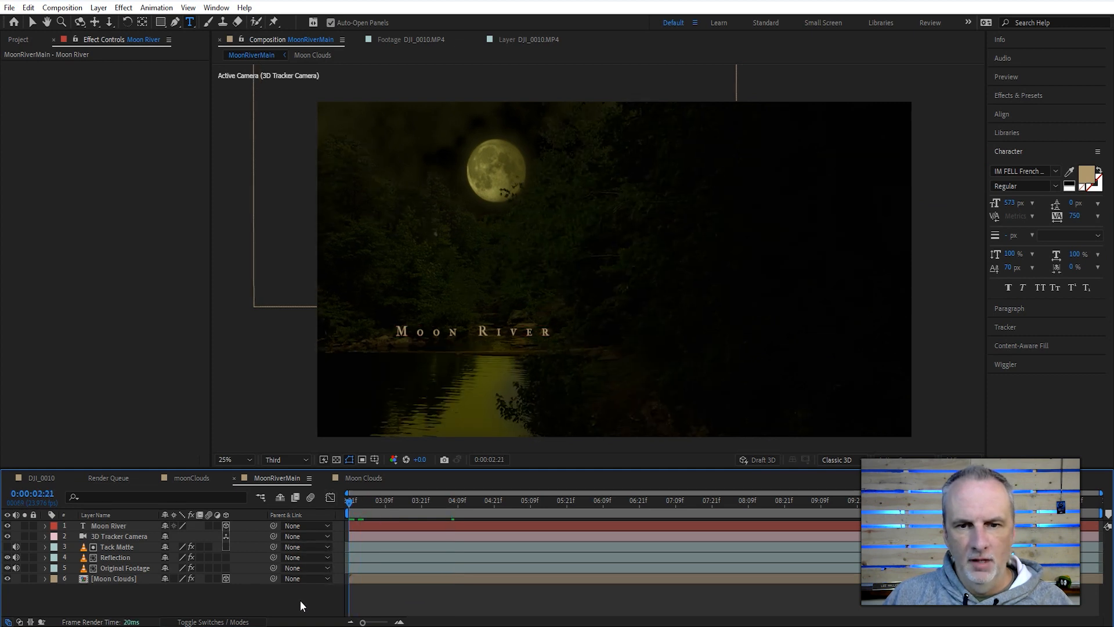
key("space")
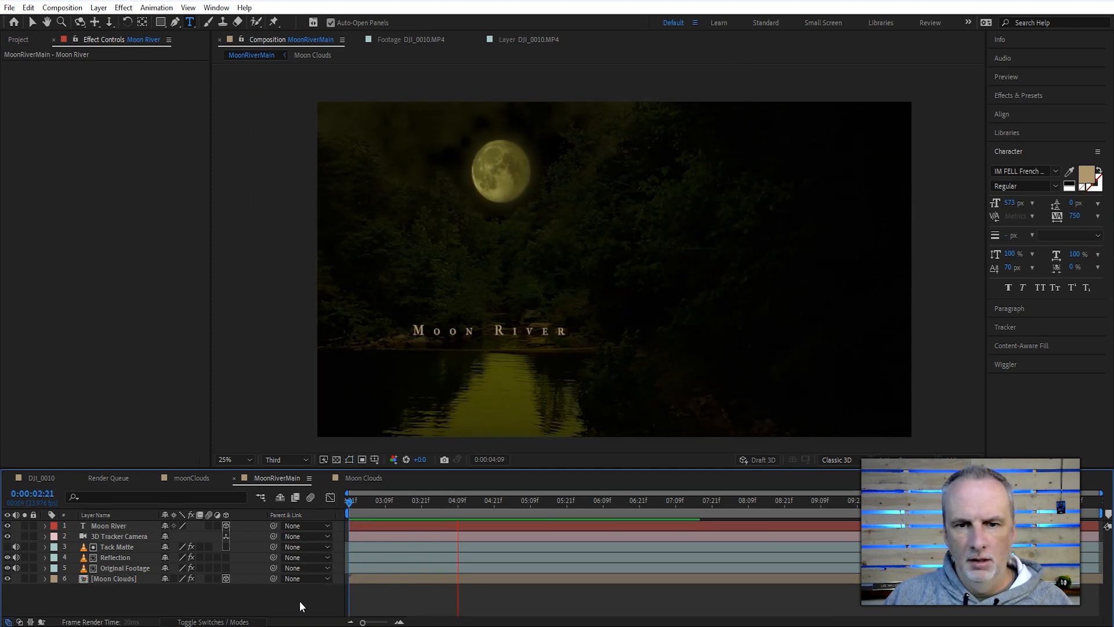
key("space")
left_click(109, 527)
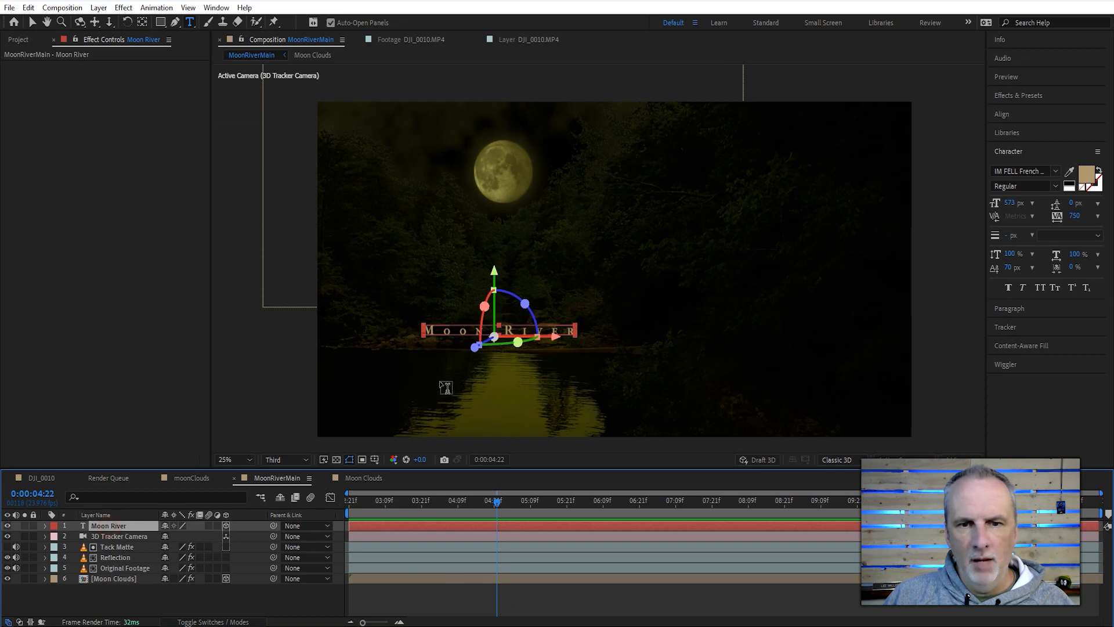
left_click(495, 271)
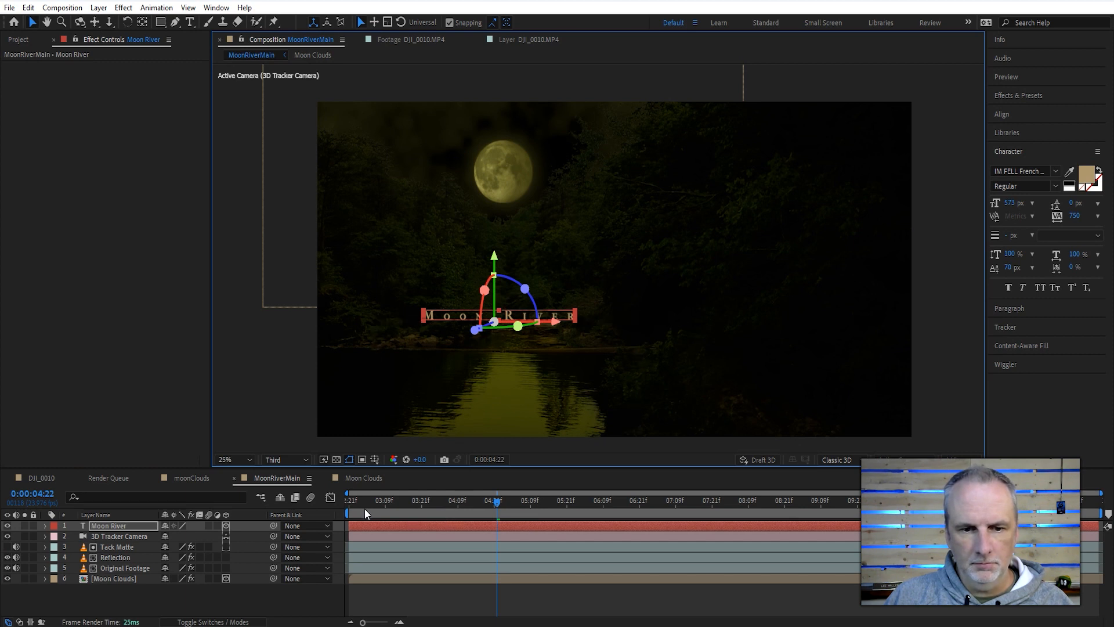
left_click(339, 502)
key("space")
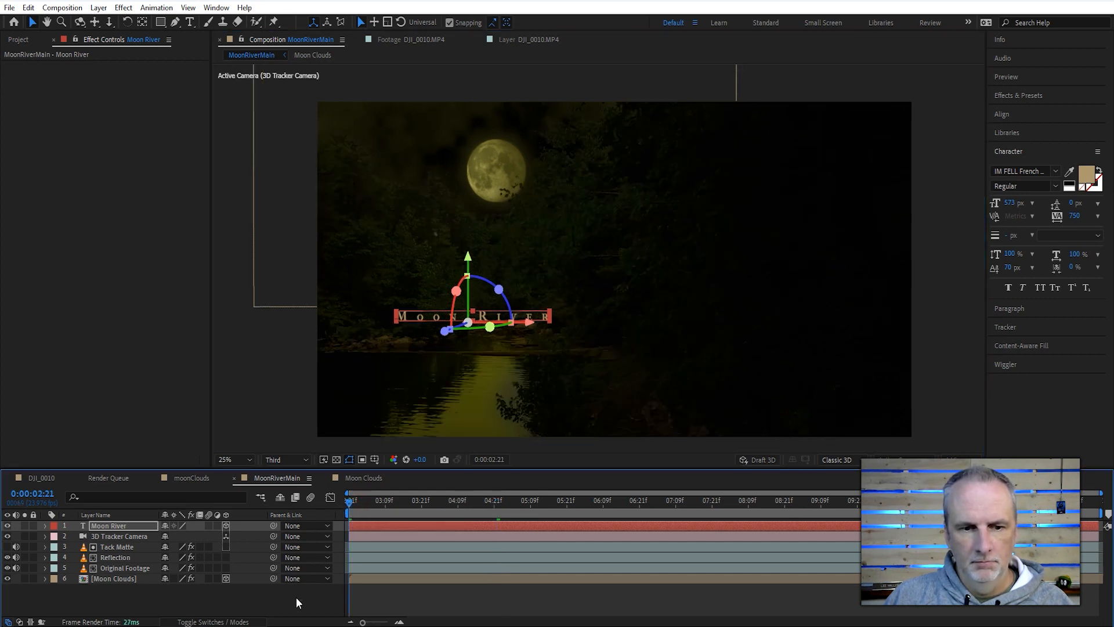